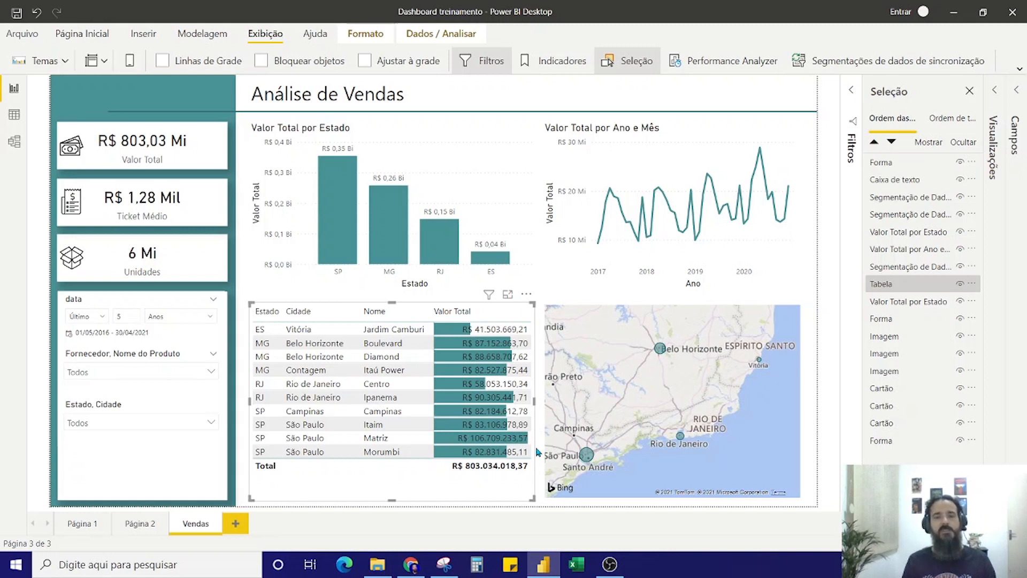
Hide the object selection list and show the report's bookmarks (Indicadores)
click(554, 62)
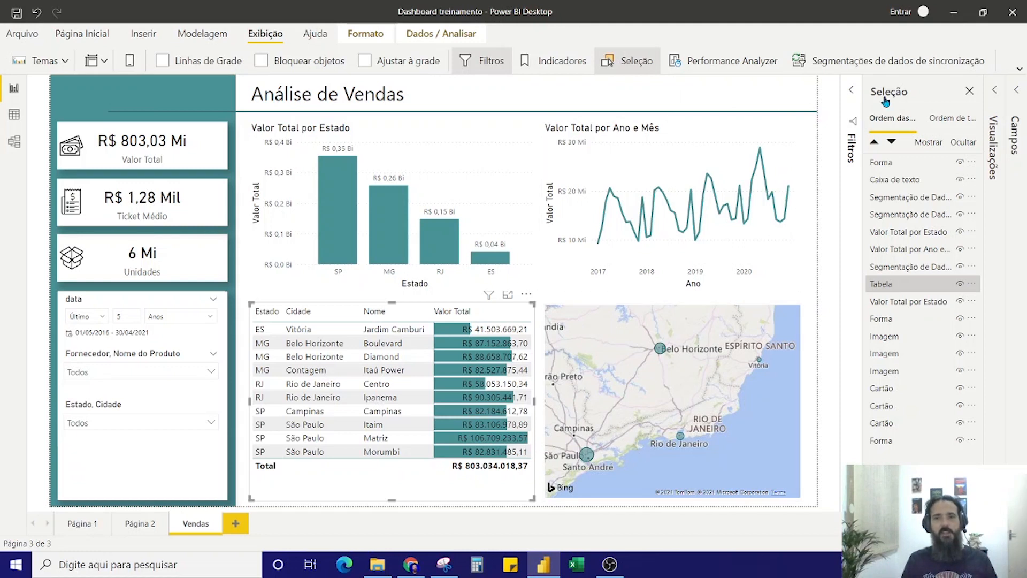
click(969, 90)
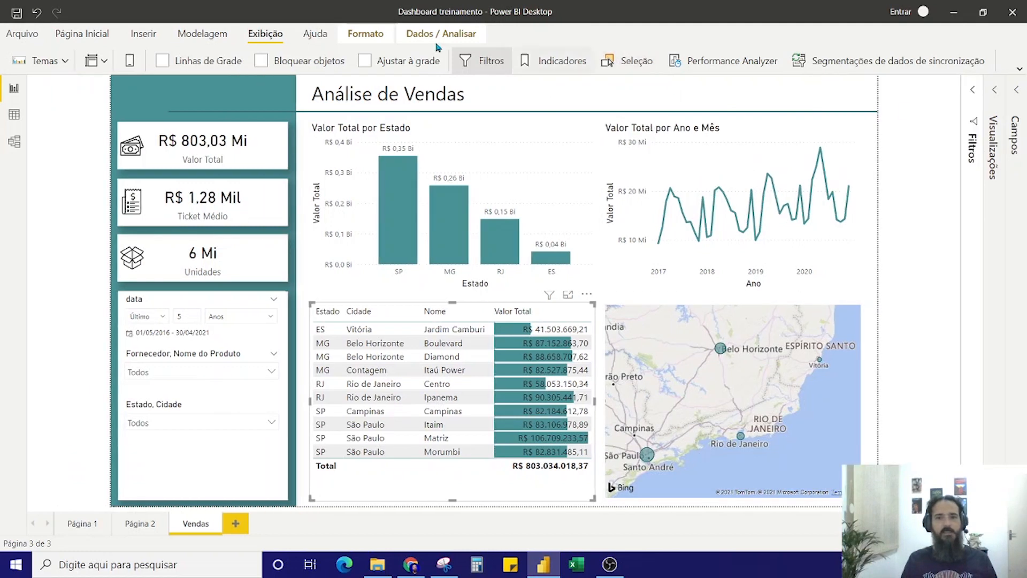
click(271, 35)
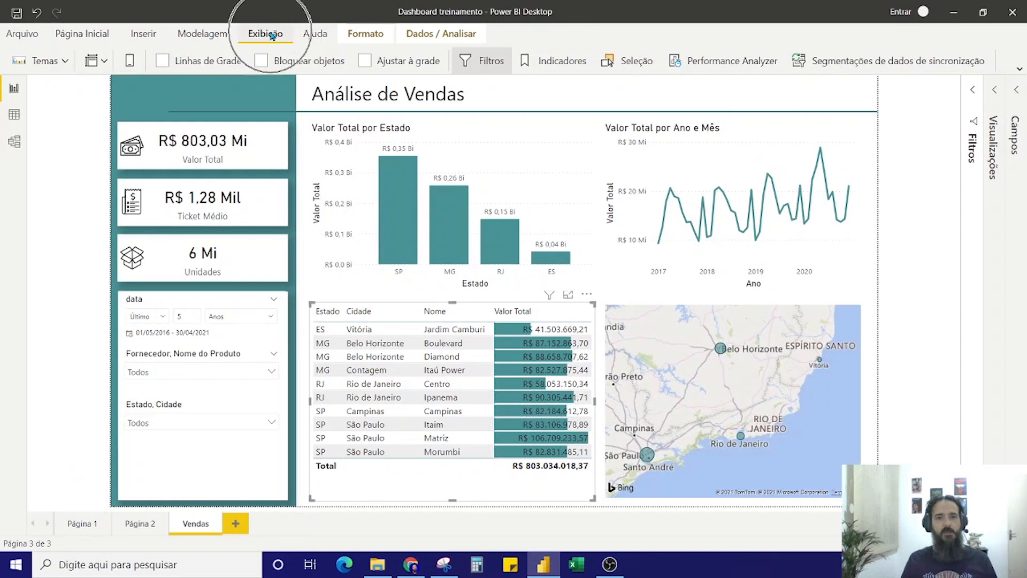
click(564, 62)
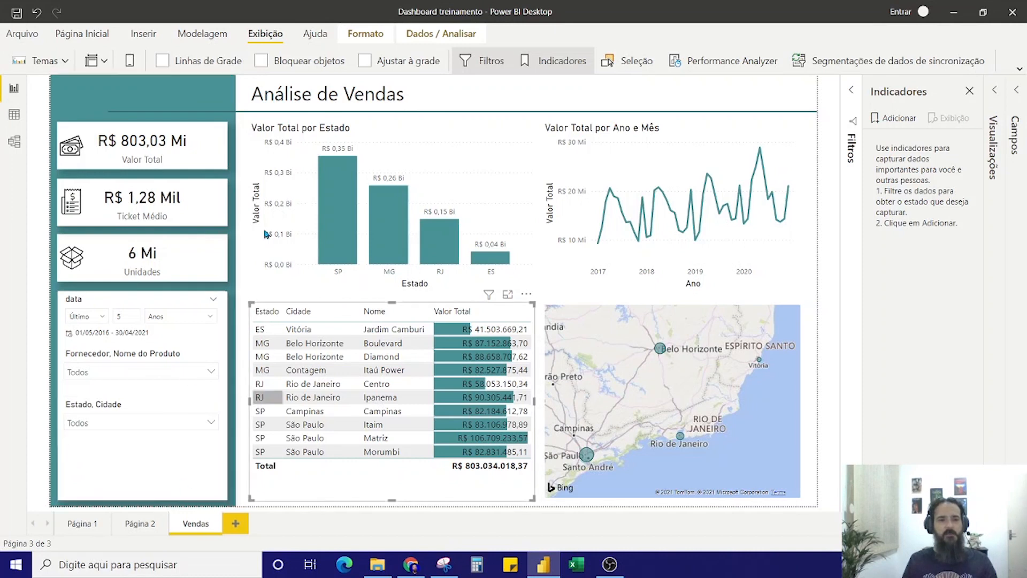
Duplicate the Vendas page and rename the copy MAPA
right_click(197, 525)
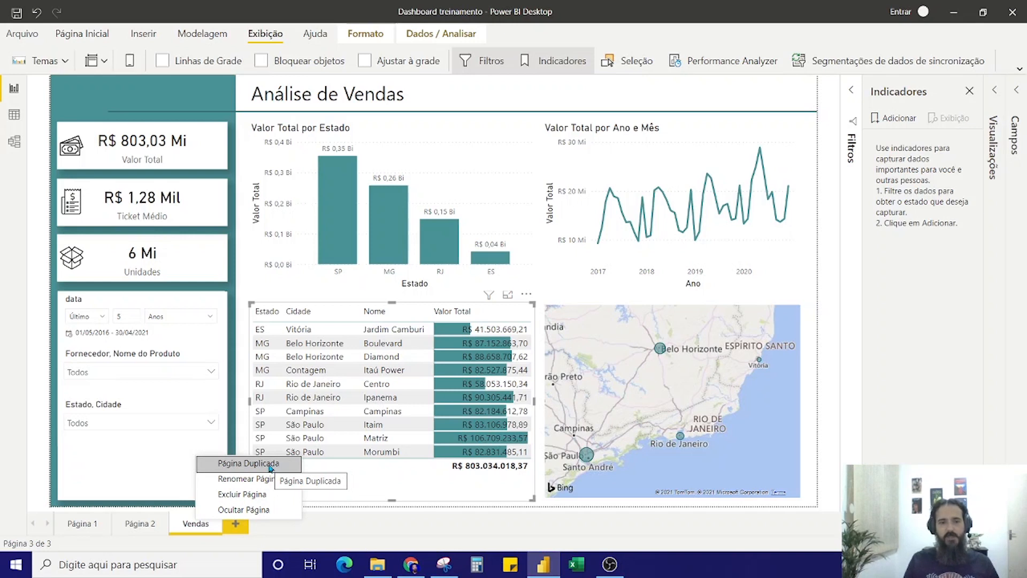
click(198, 531)
right_click(198, 530)
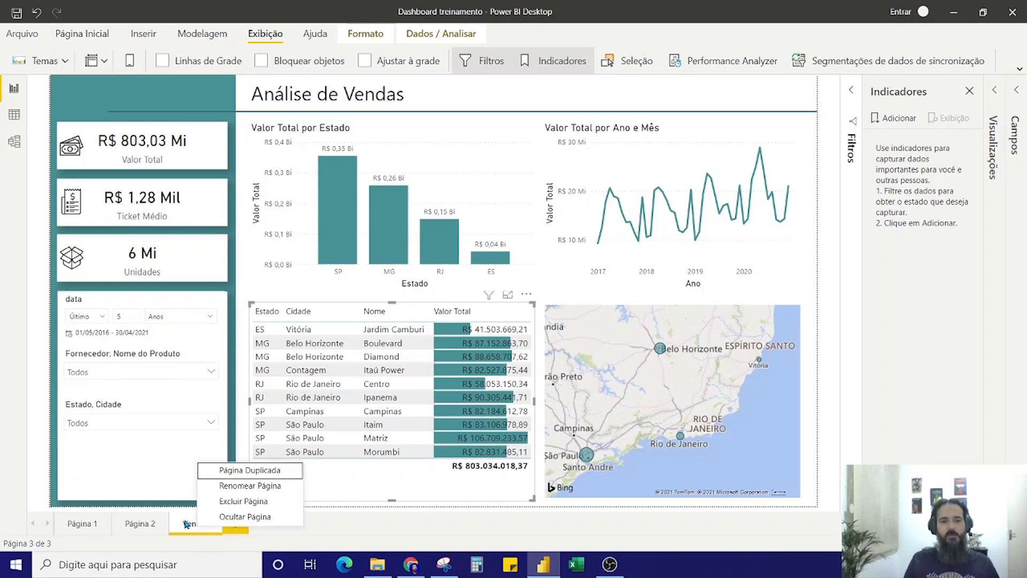
right_click(186, 523)
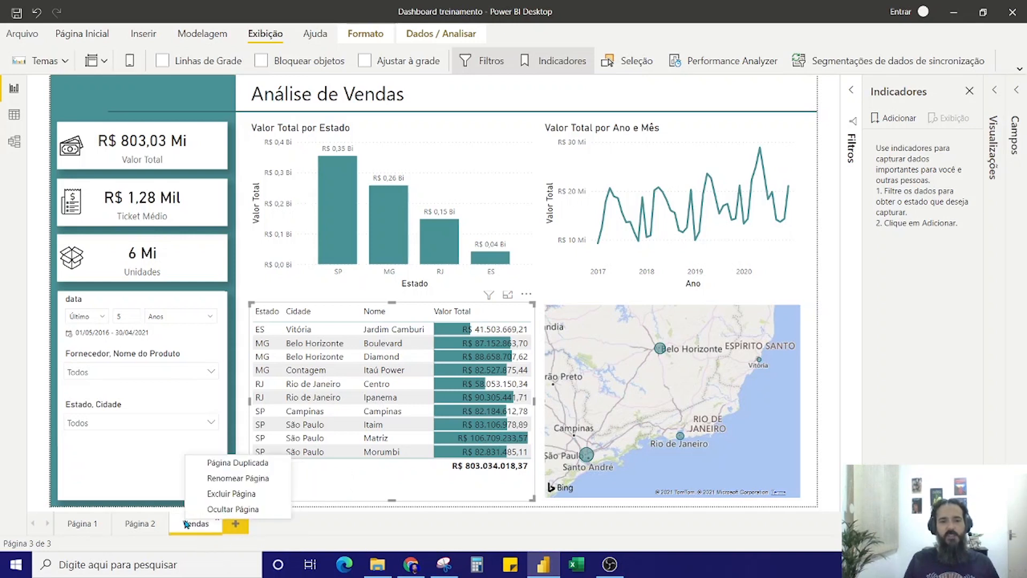
click(240, 463)
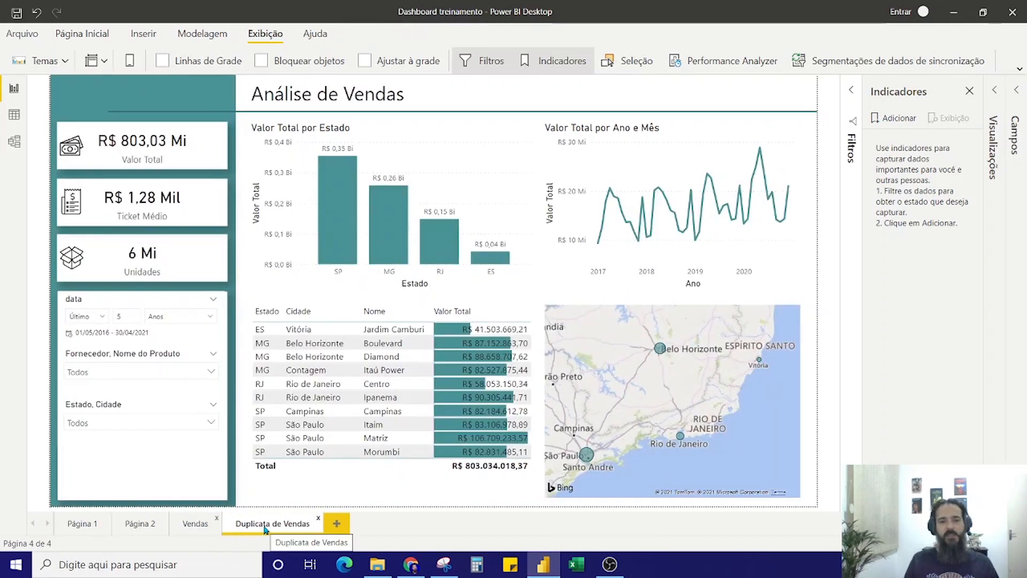
double_click(265, 525)
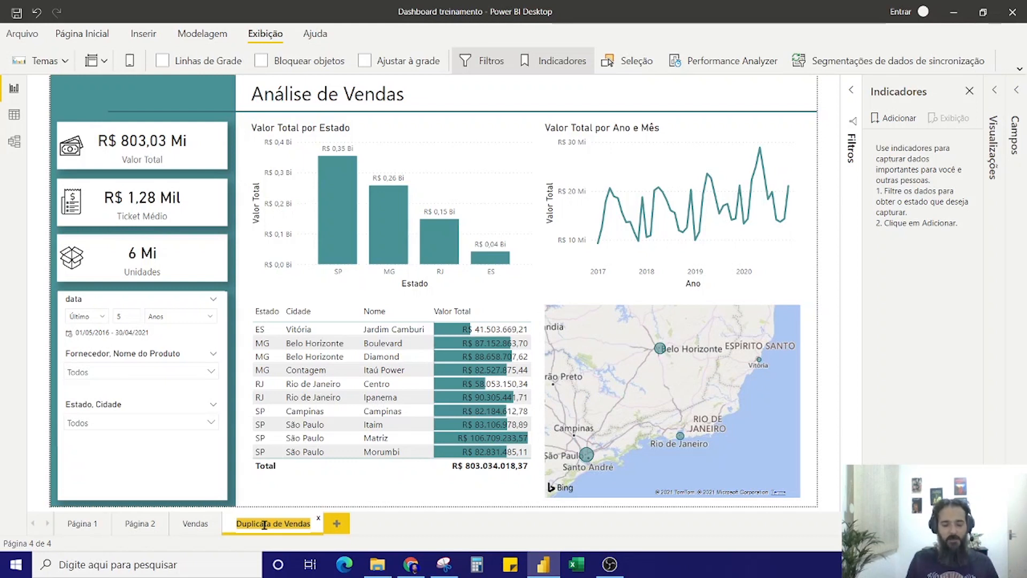
text(MAPA)
key(Return)
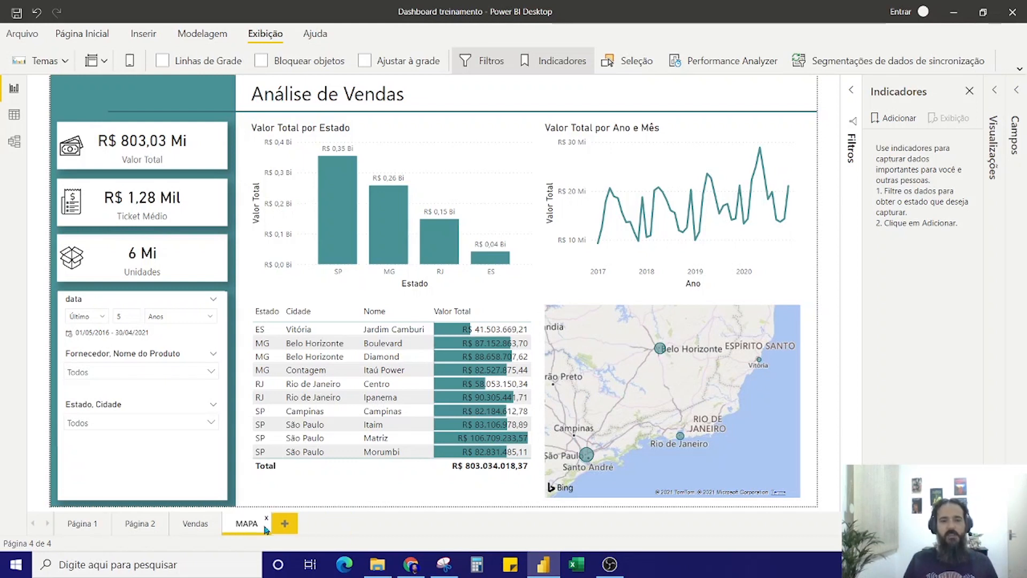
Delete the Valor Total por Estado chart, the Valor Total por Ano e Mês chart and the sales table from the MAPA page
click(525, 167)
key(Delete)
click(587, 158)
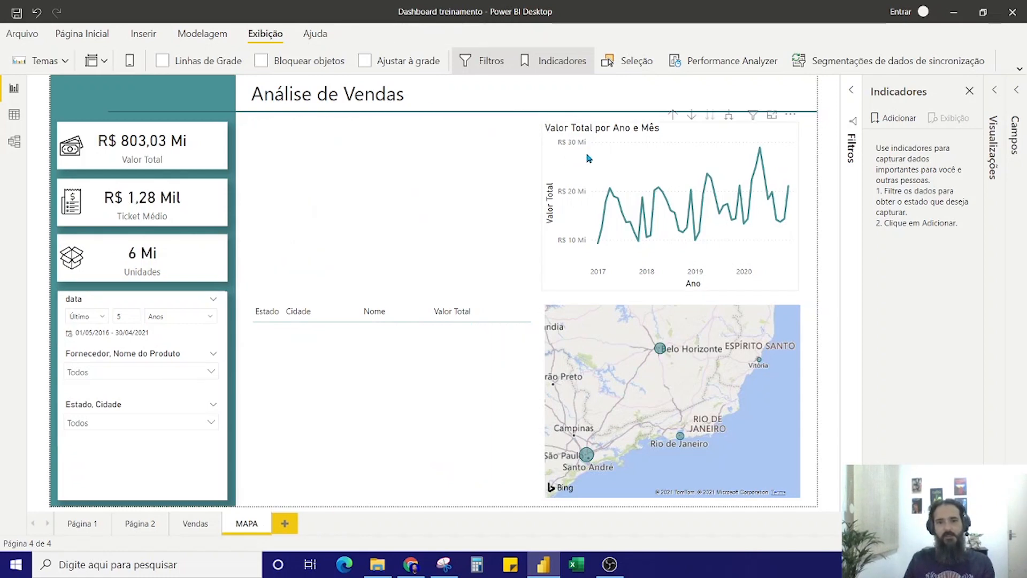
key(Delete)
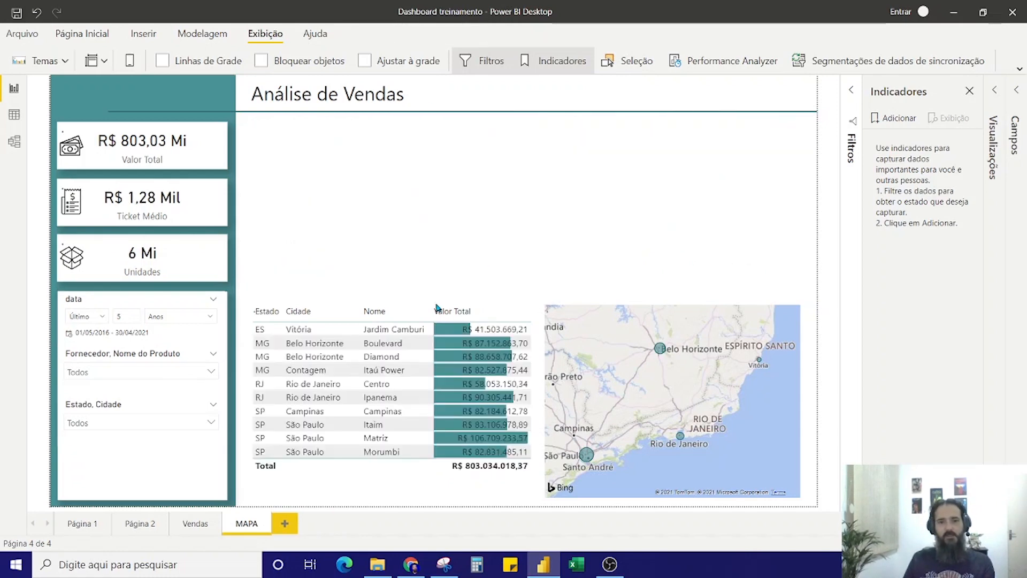
click(390, 309)
key(Delete)
Enlarge the map on the MAPA page to fill the whole area beneath the title line beside the sidebar
click(545, 305)
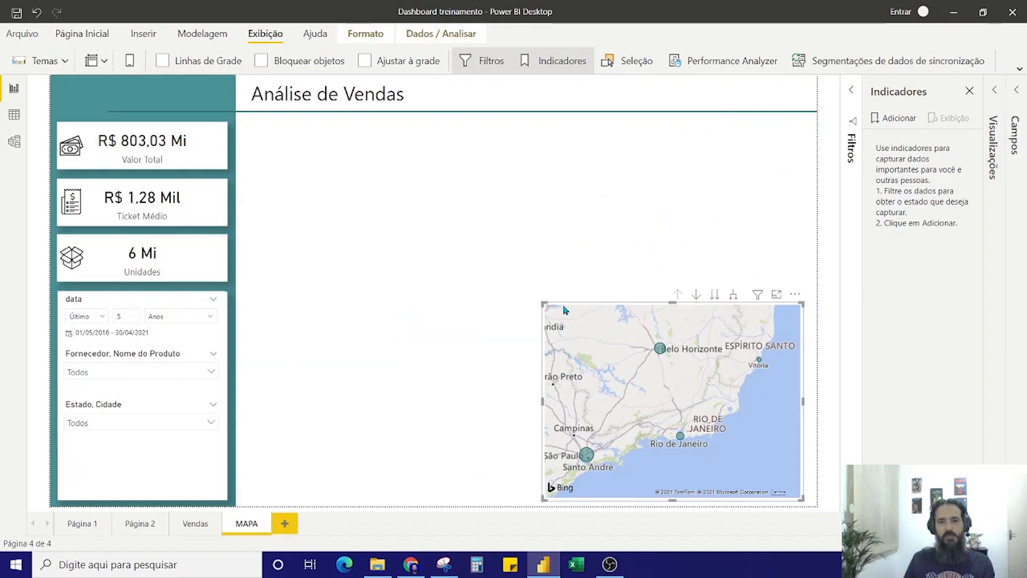
key(Escape)
drag(547, 310, 249, 130)
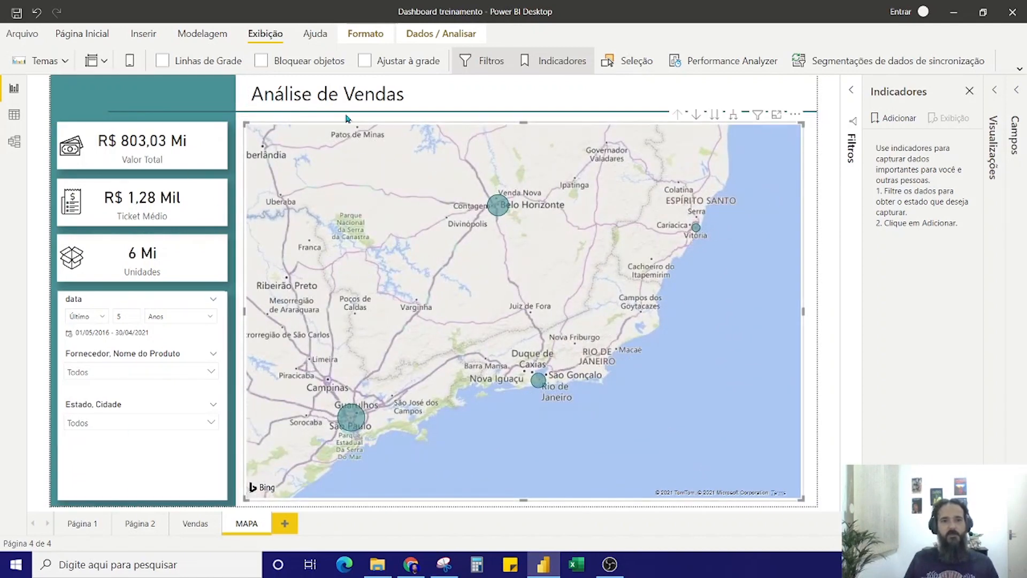
Change the MAPA page's title to "Mapa de Vendas"
click(364, 93)
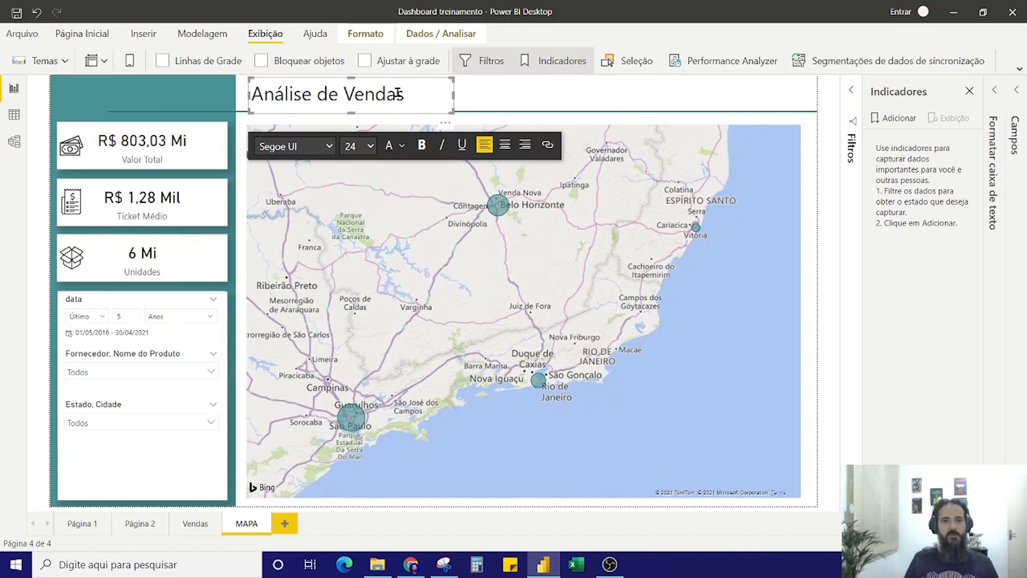
double_click(308, 96)
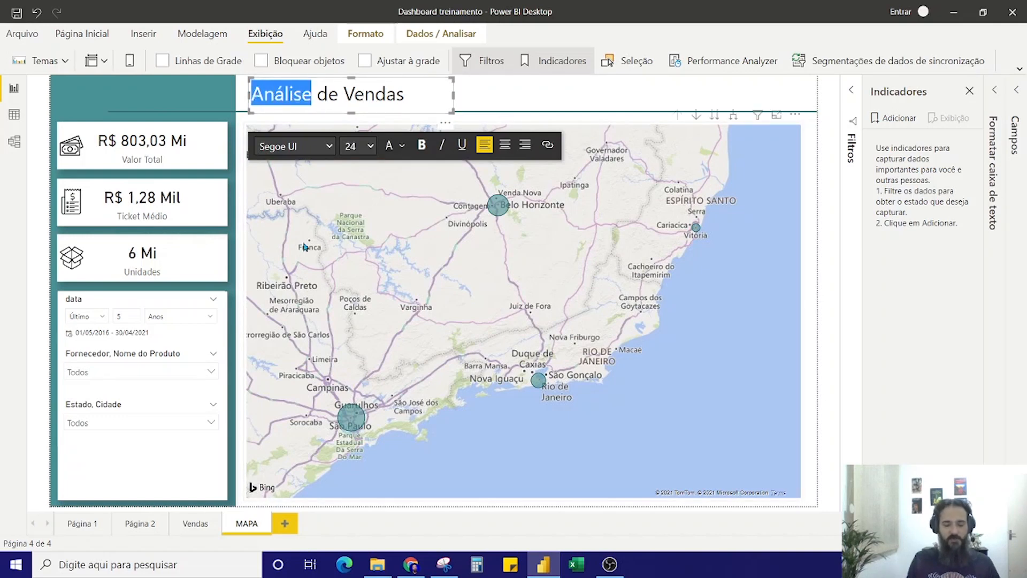
text(Mapa)
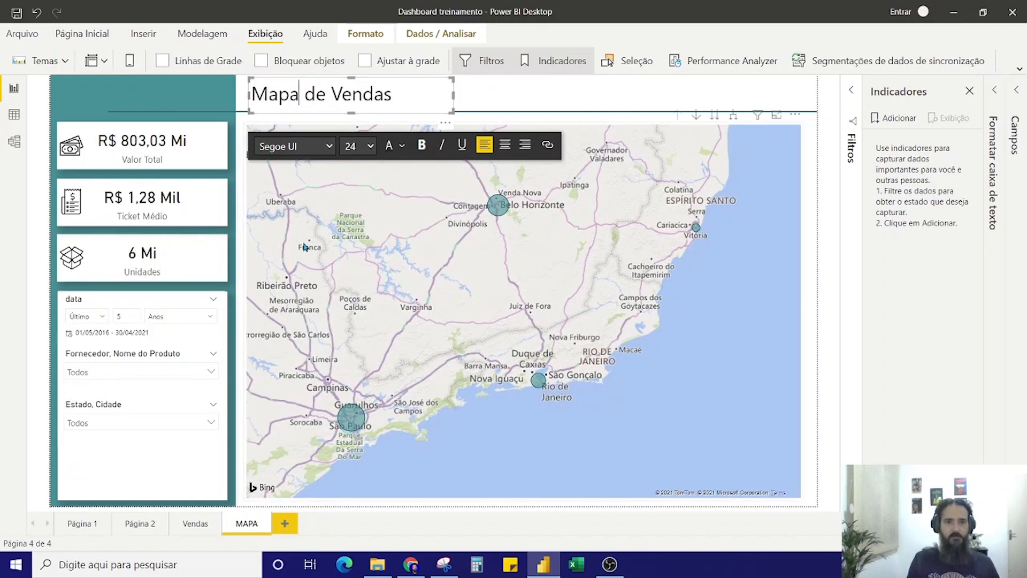
click(536, 100)
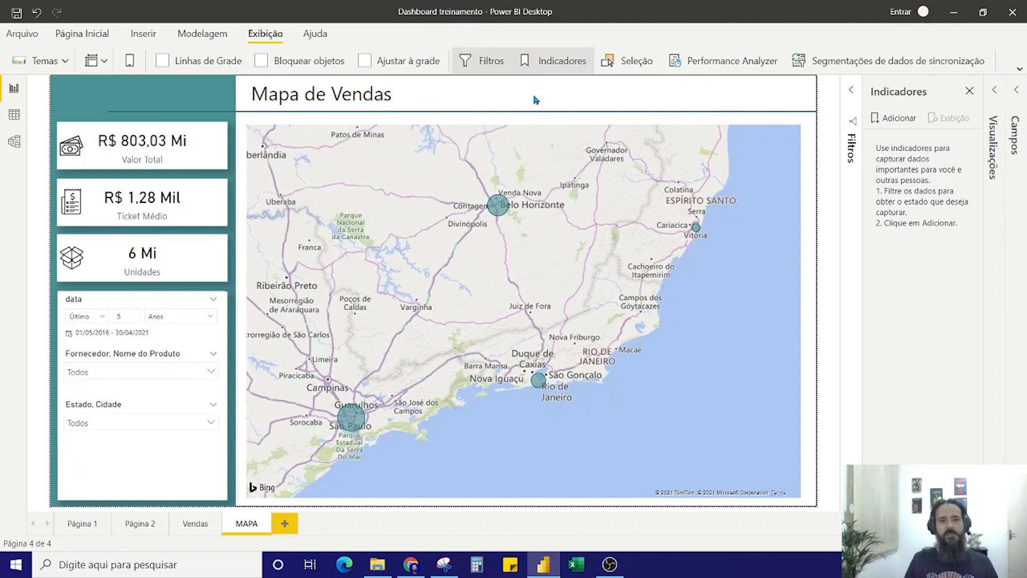
Delete the map from the Vendas page and move the sales table into its place, narrowed to fit beneath the line chart
click(201, 524)
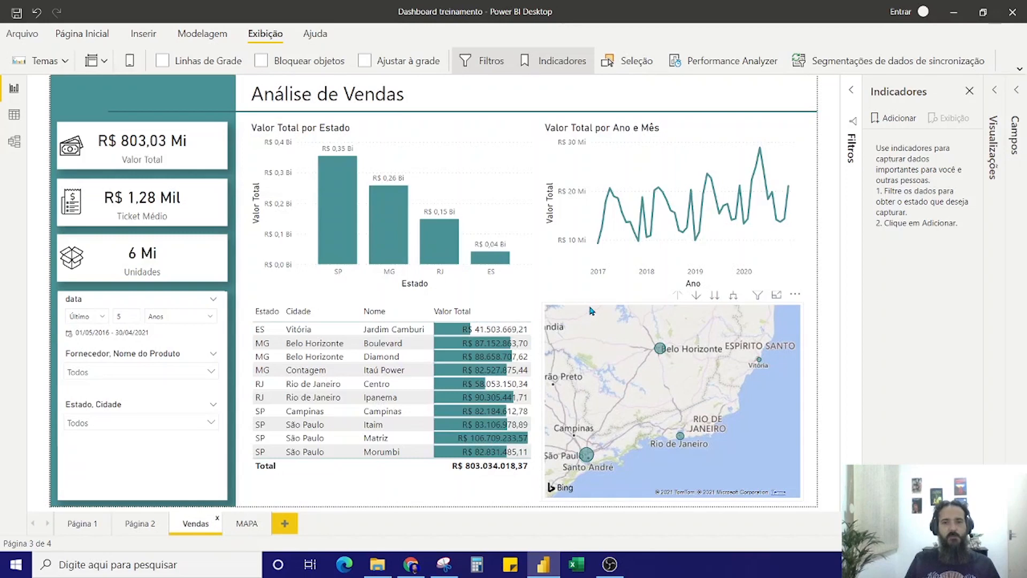
click(592, 311)
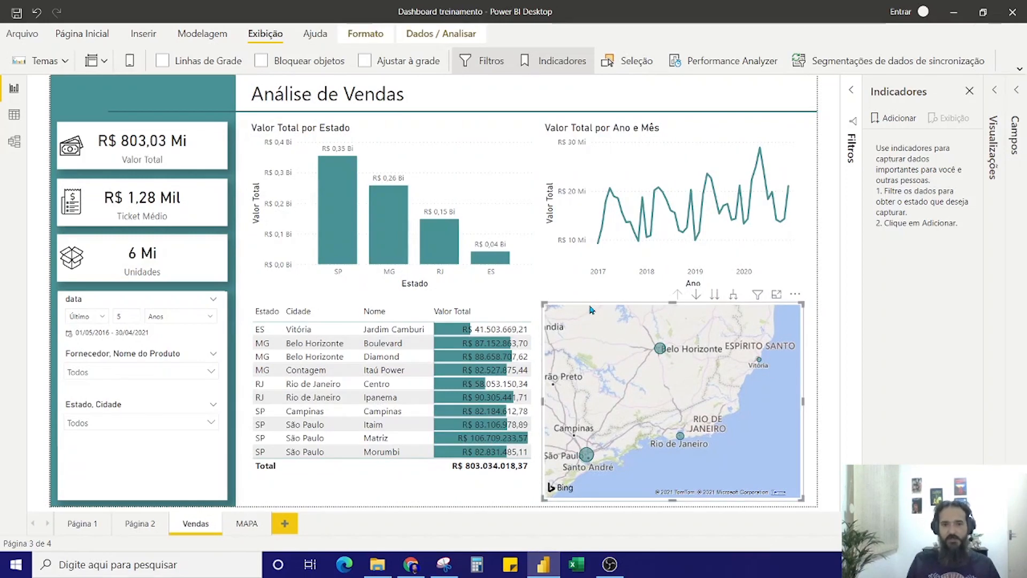
key(Delete)
drag(336, 310, 600, 345)
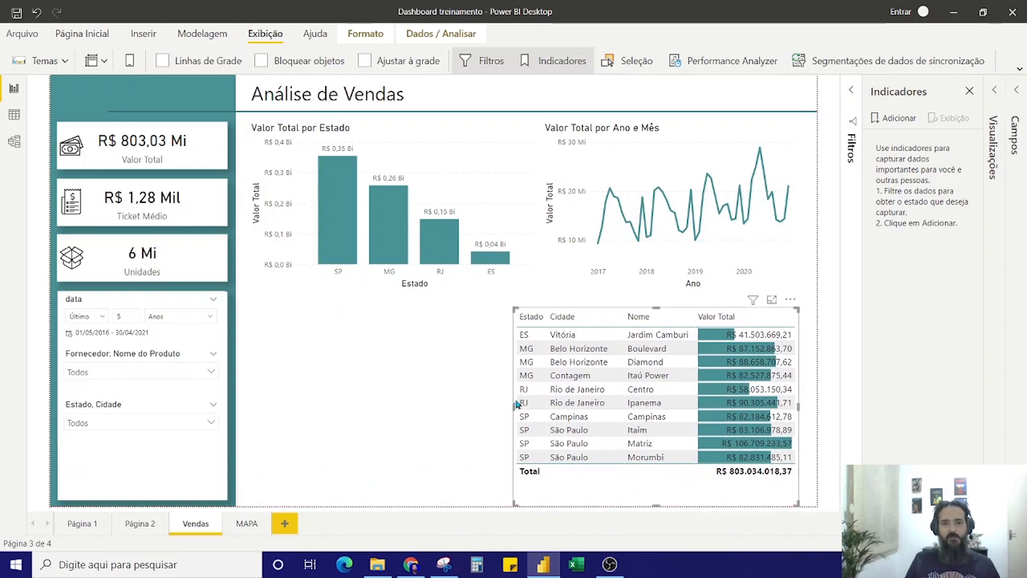
drag(516, 402, 541, 408)
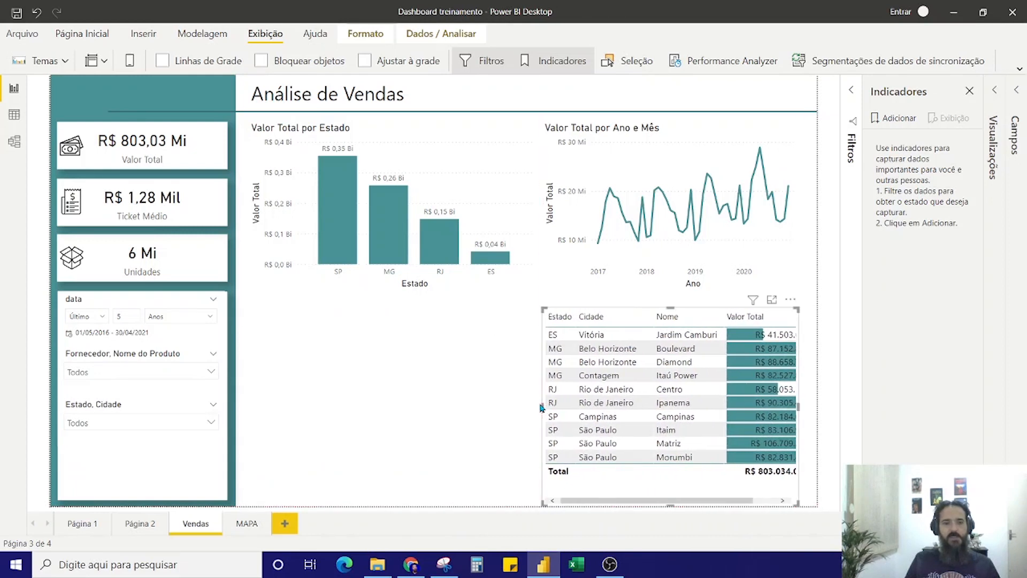
Try a copy of Página 1's Valor Total por Estado chart in the empty area of the Vendas page, and remove it
click(78, 524)
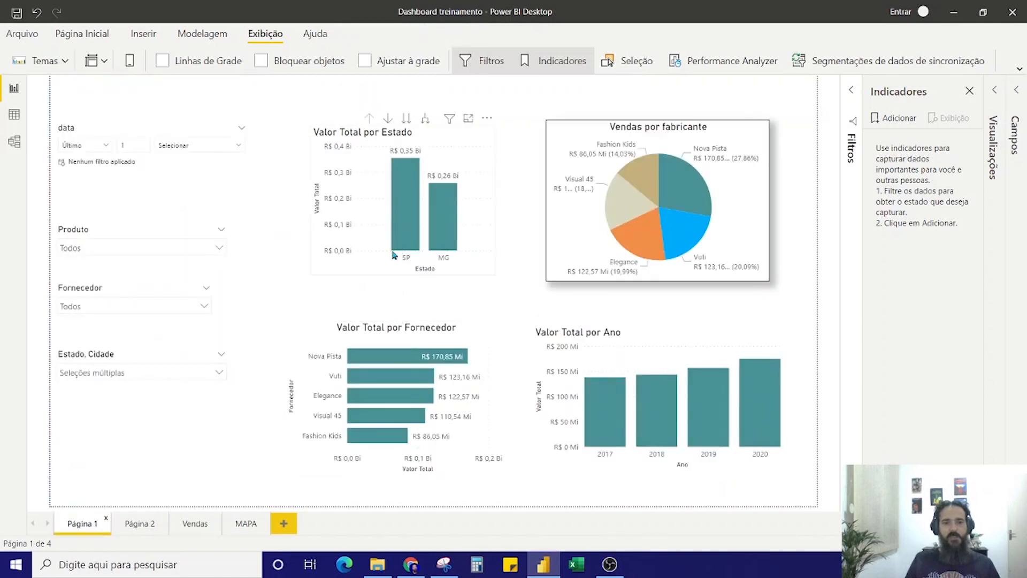
click(375, 275)
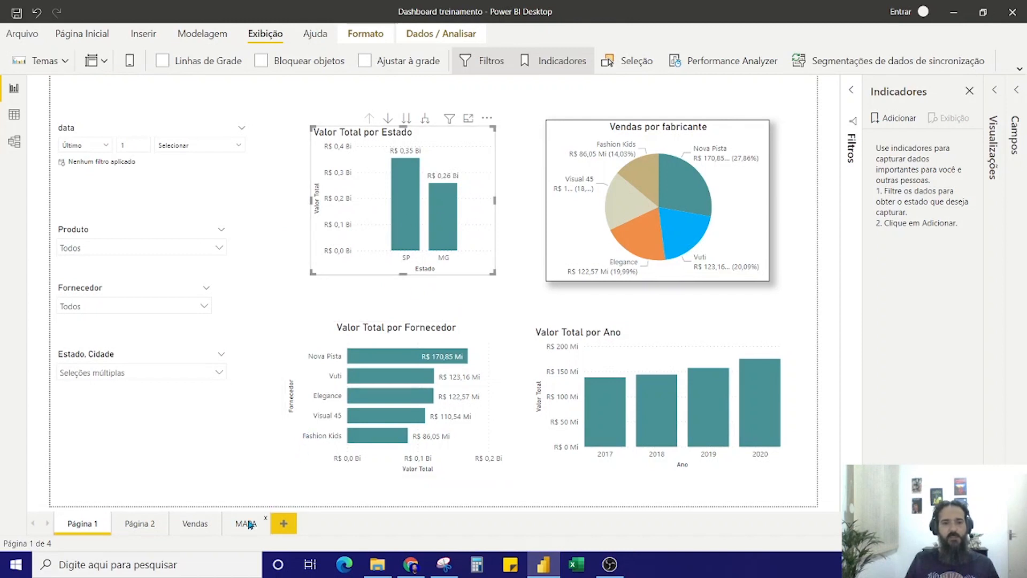
click(195, 526)
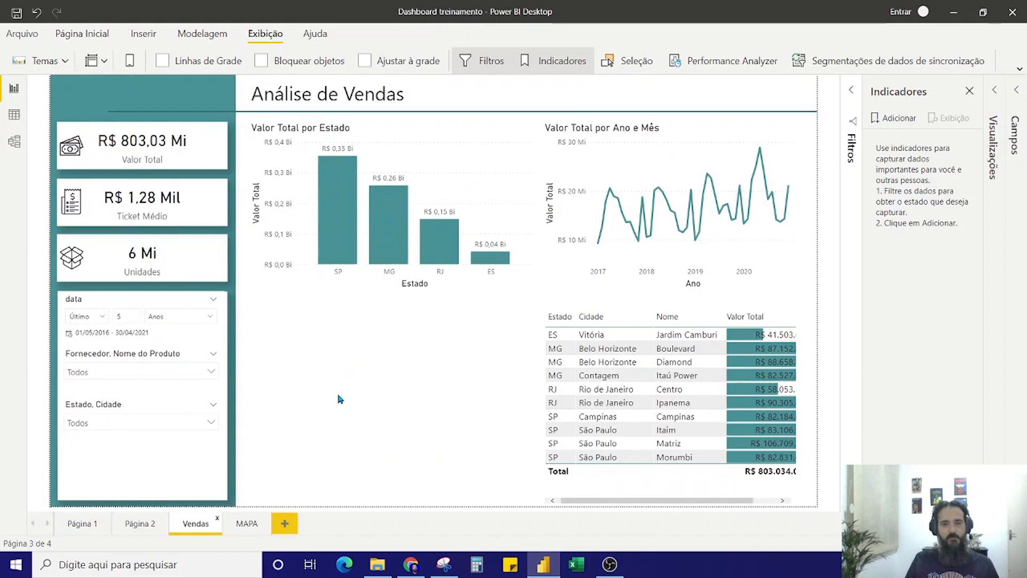
key(ctrl+v)
drag(456, 161, 395, 338)
drag(430, 442, 530, 486)
click(447, 343)
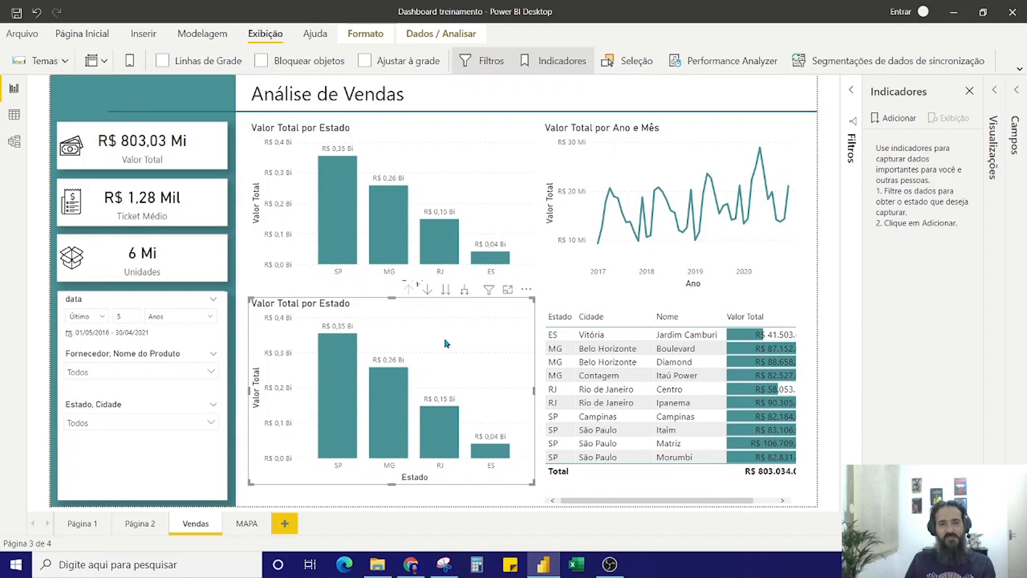
key(Delete)
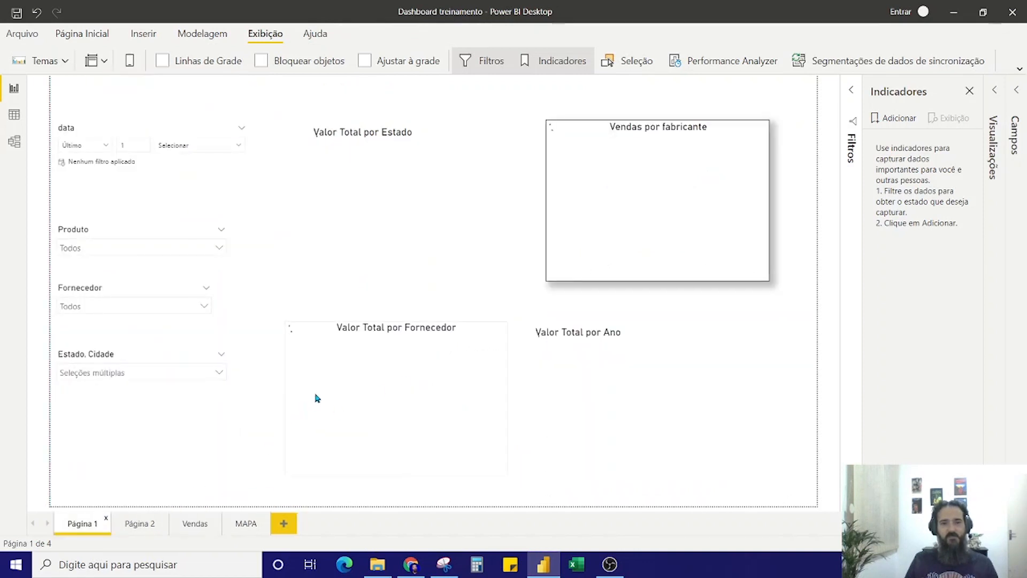
Copy the Valor Total por Fornecedor chart from Página 1 to the Vendas page and enlarge it to fill the gap beside the table
click(331, 343)
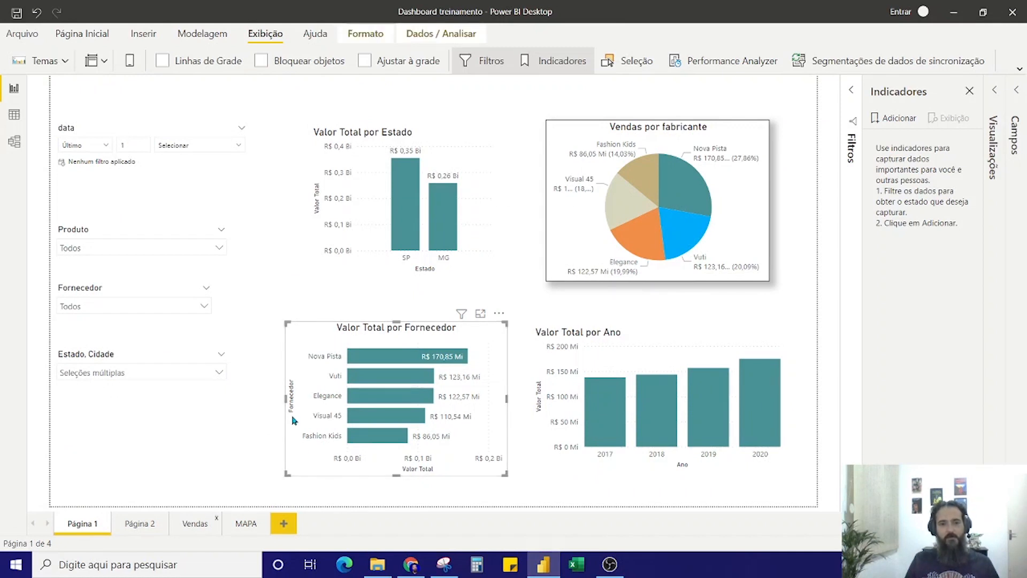
click(195, 524)
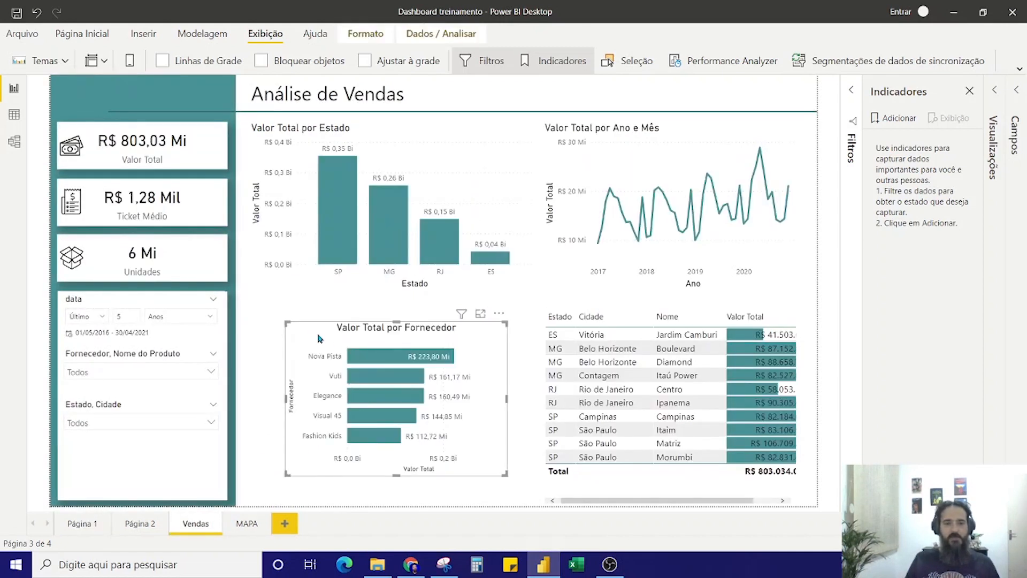
drag(306, 326, 273, 314)
drag(470, 461, 529, 496)
drag(391, 309, 392, 309)
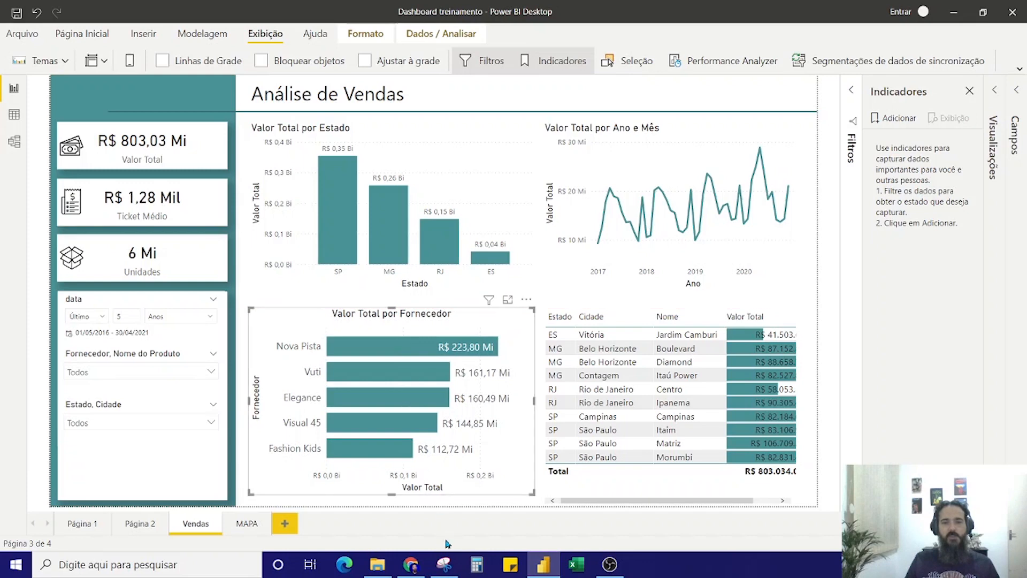
click(250, 525)
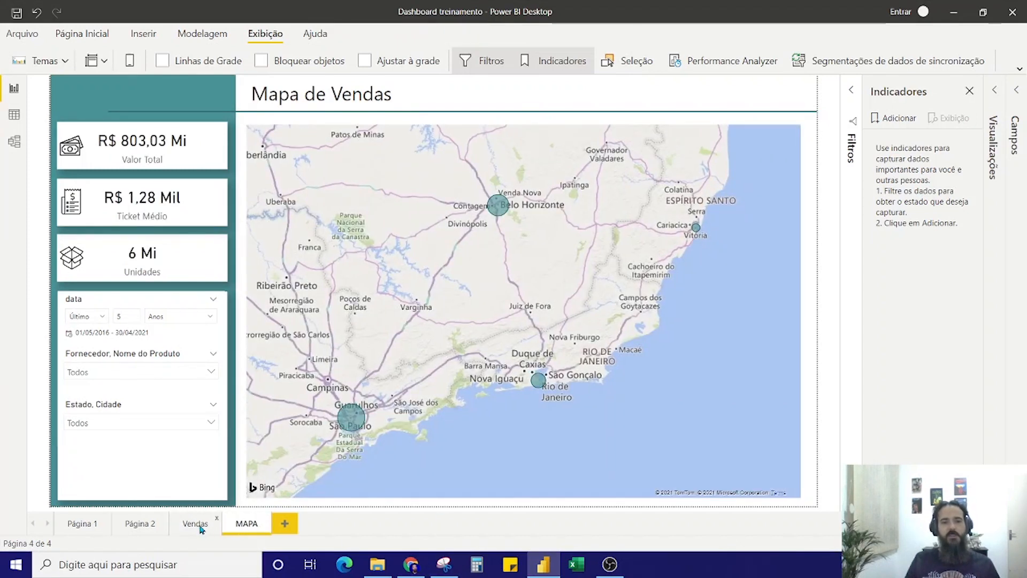
click(202, 529)
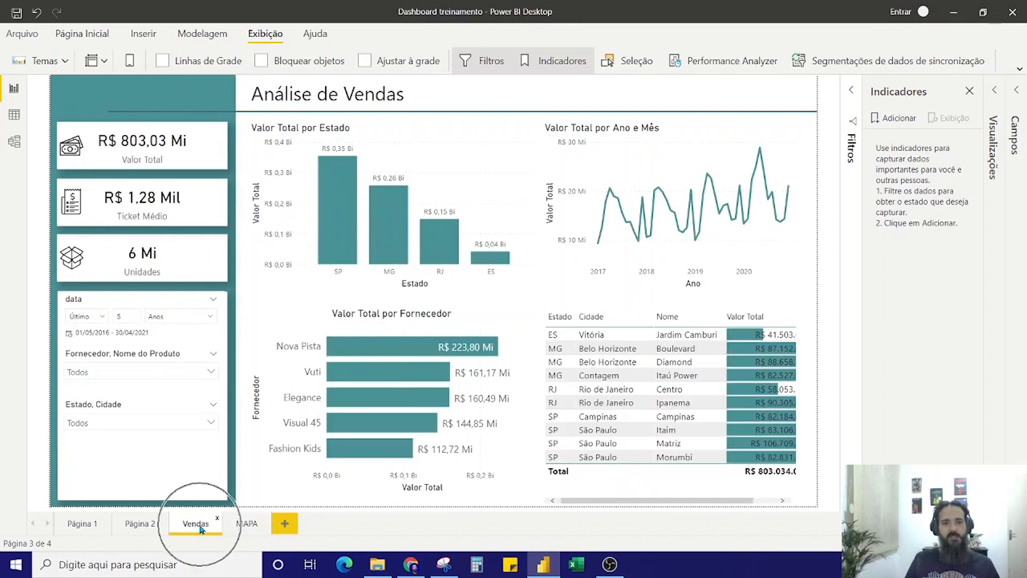
click(201, 528)
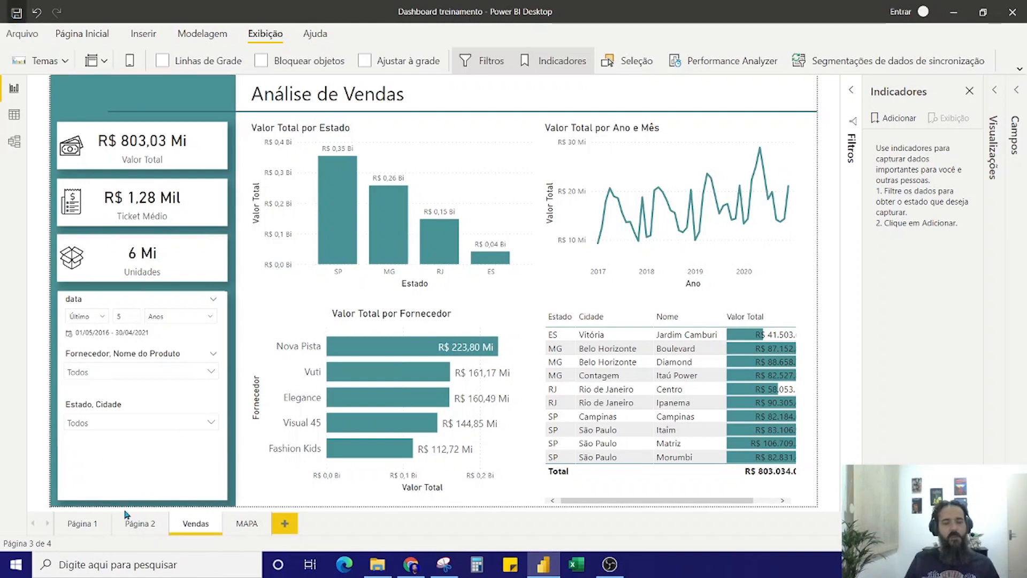
click(198, 525)
Delete the old pages Página 1 and Página 2 from the report
click(91, 524)
right_click(87, 529)
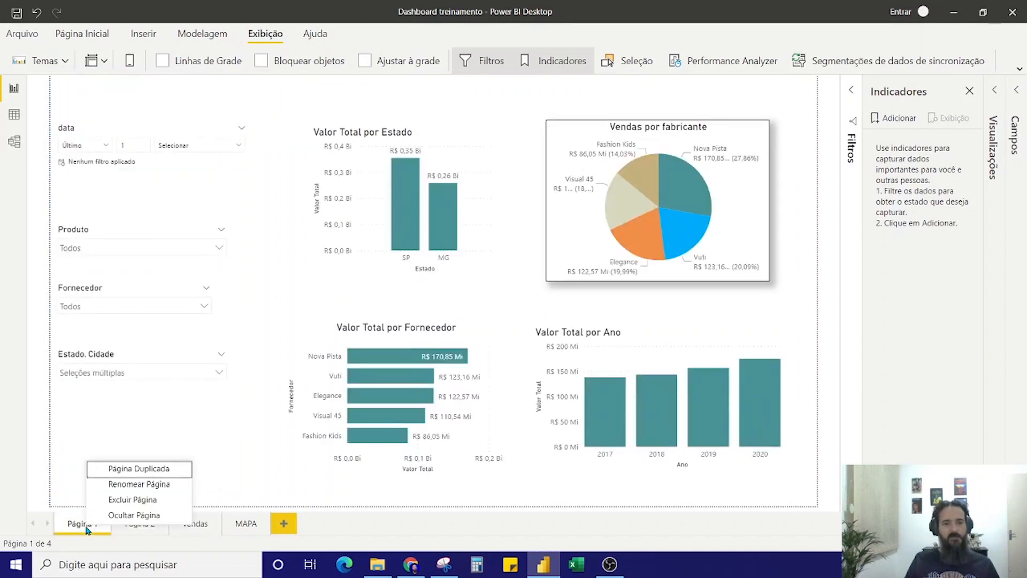
click(123, 500)
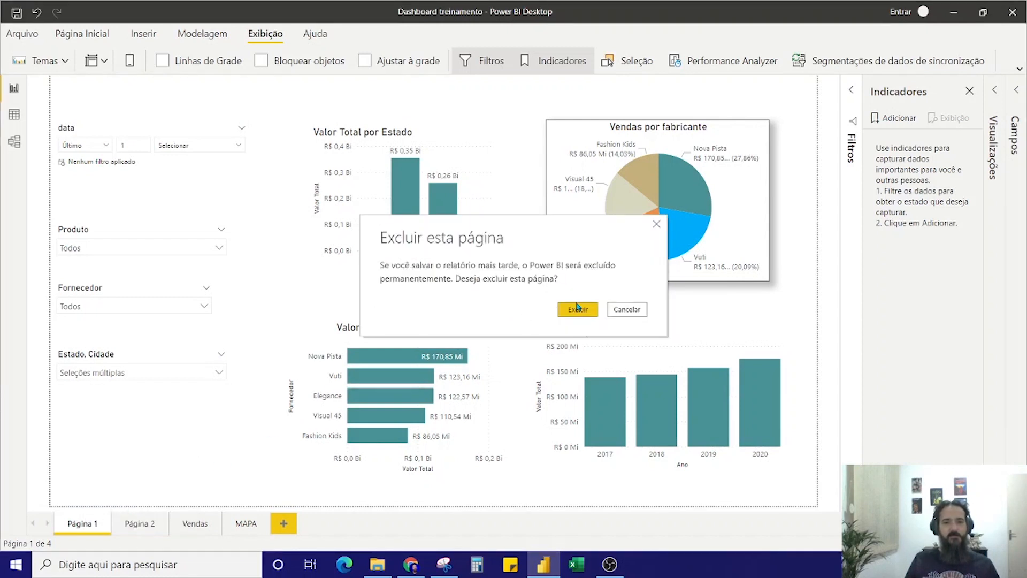
click(578, 308)
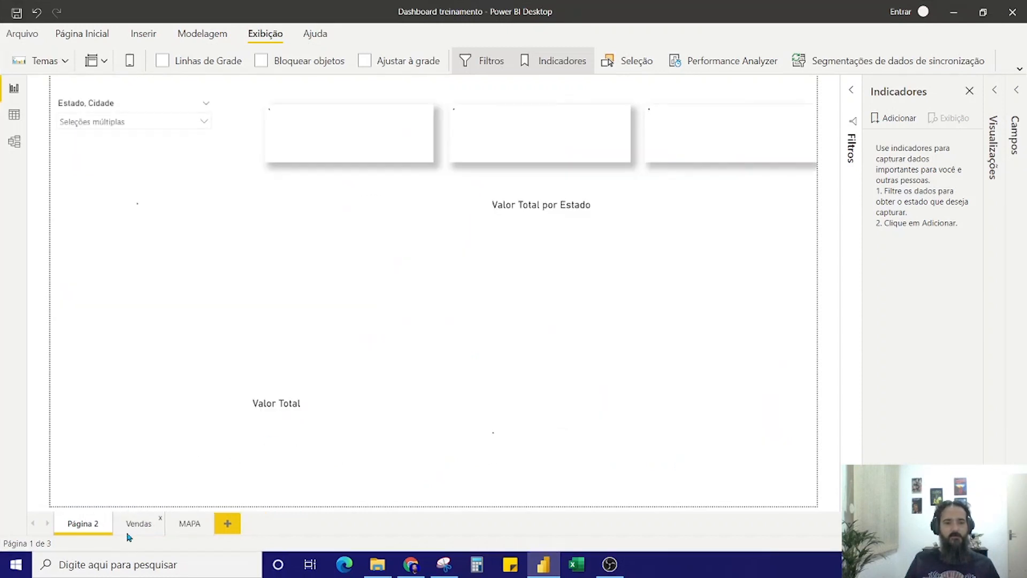
right_click(87, 527)
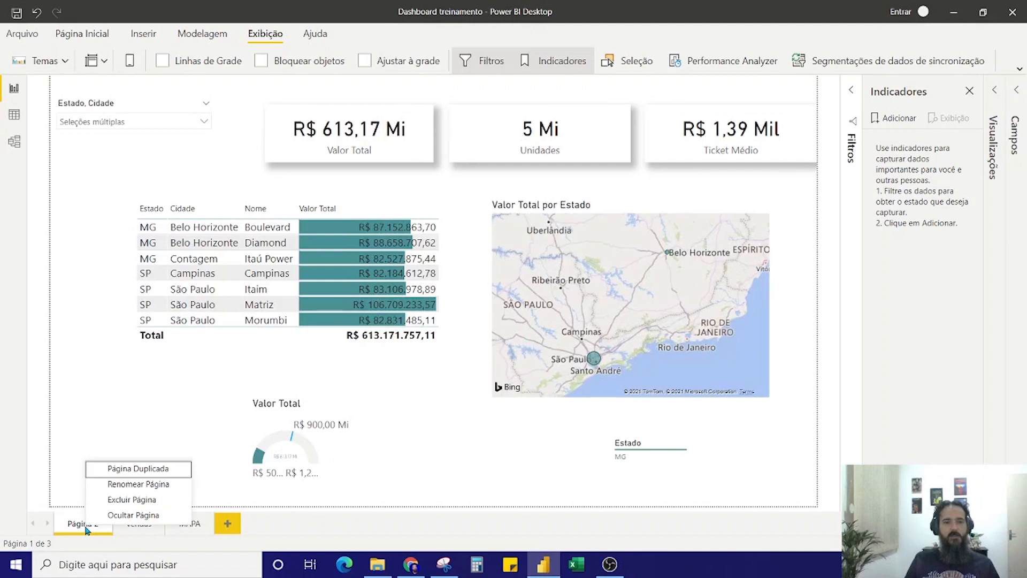
click(119, 505)
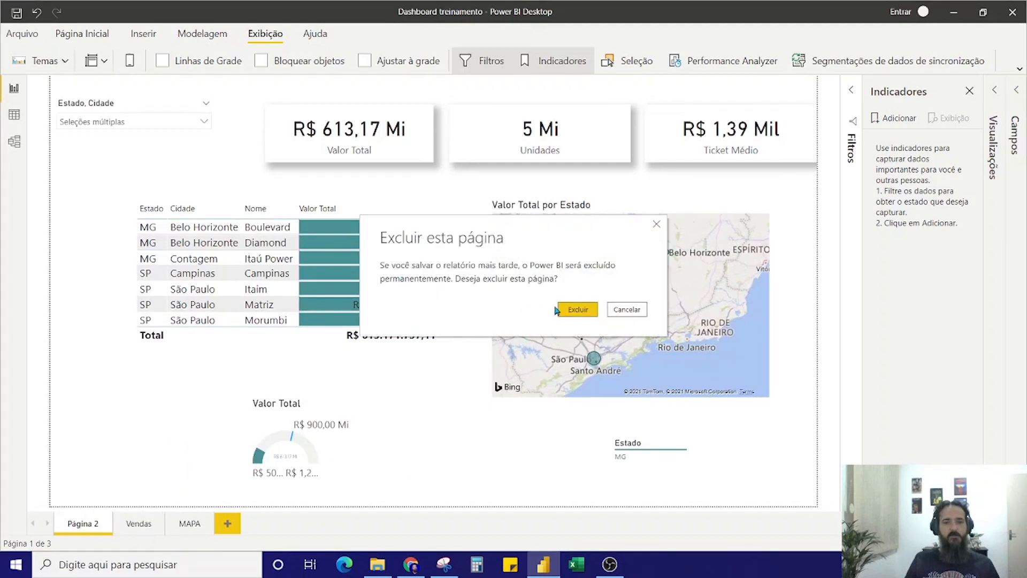
click(565, 309)
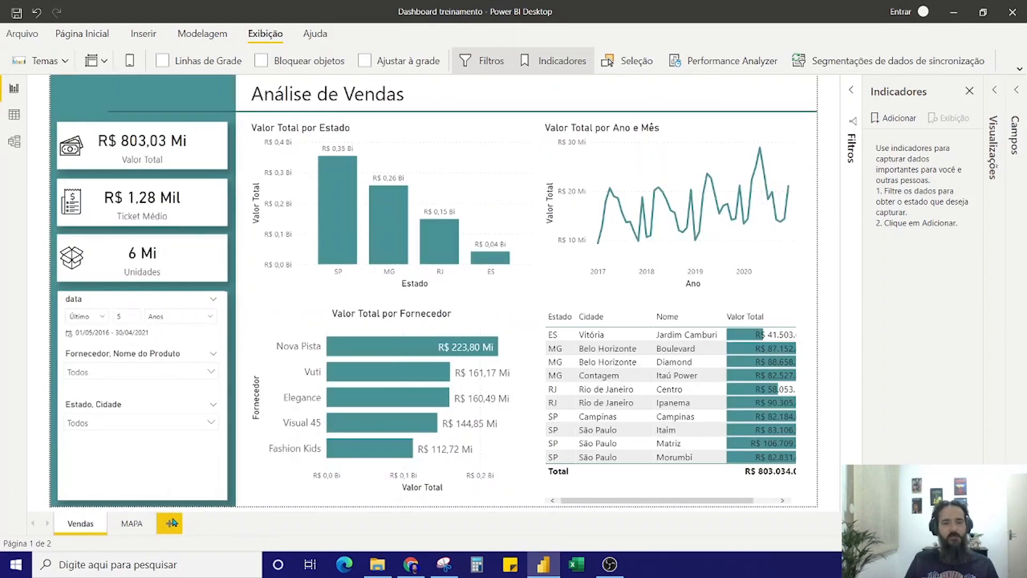
Add a new page named Home and place it before the Vendas page
click(171, 523)
double_click(183, 524)
text(Home)
drag(183, 525, 77, 528)
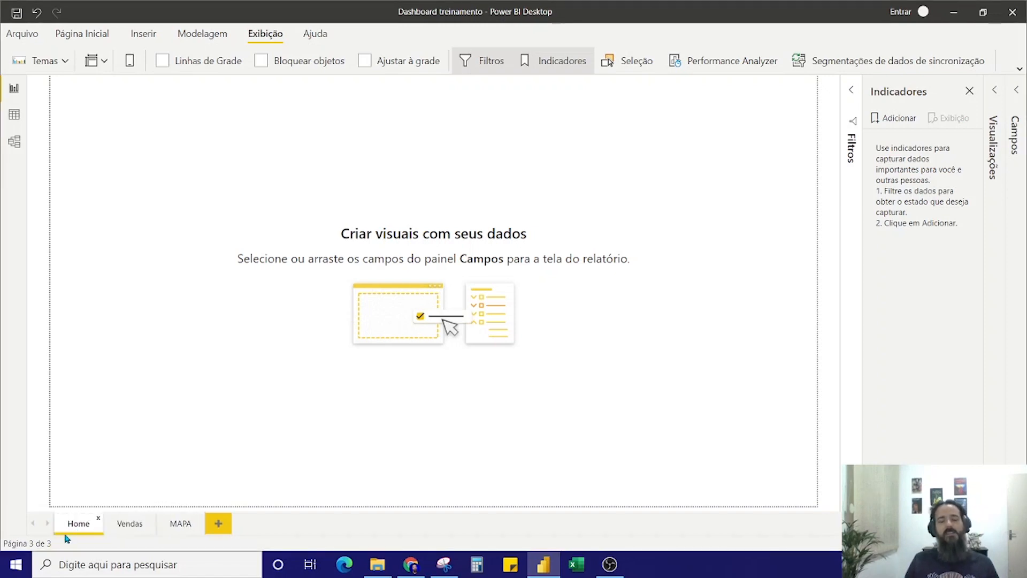
Copy the teal side panel, the divider line and the title text box from the Vendas page to the Home page
click(111, 522)
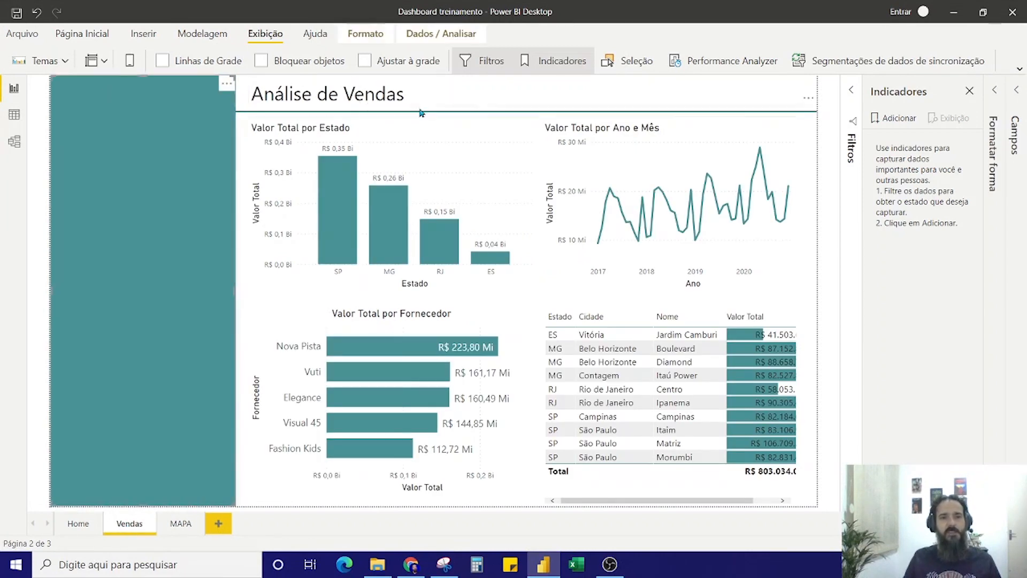
click(458, 113)
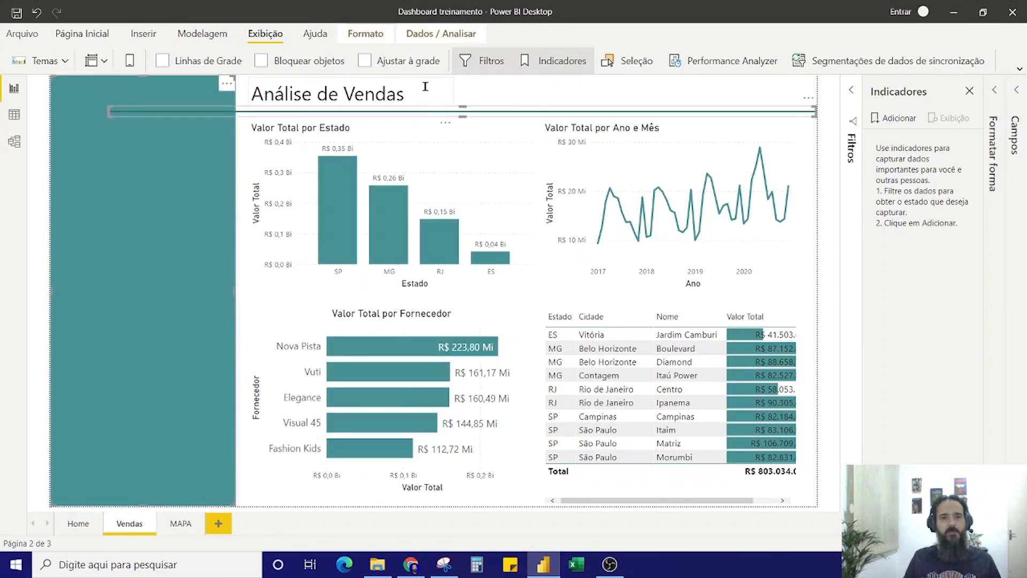
click(454, 86)
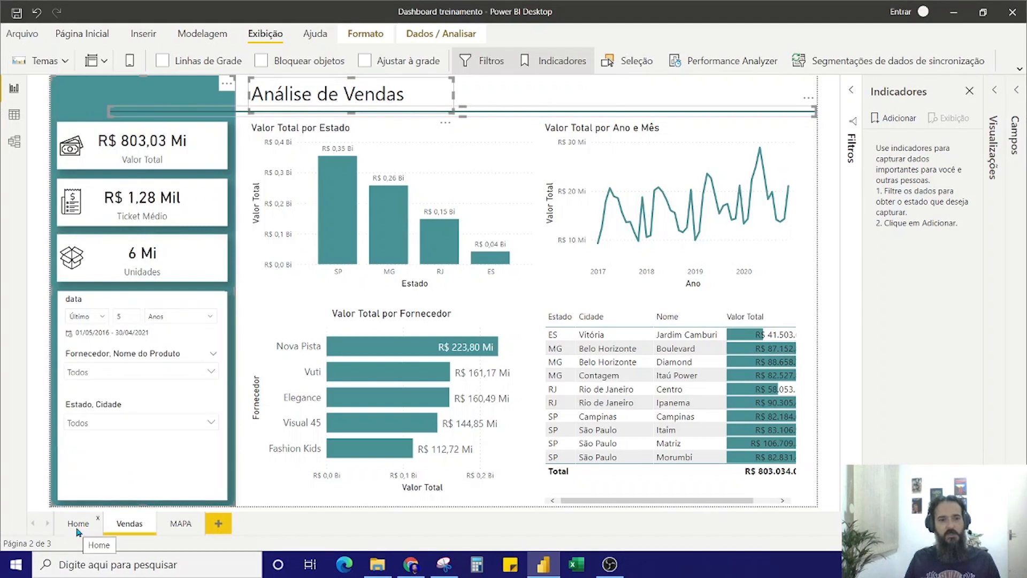
click(79, 524)
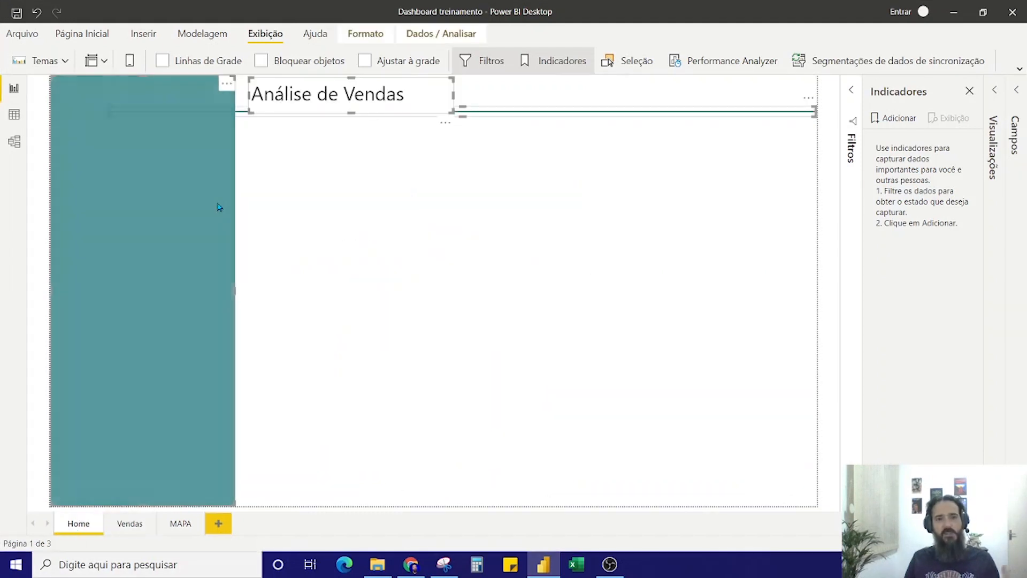
Change the Home page's title to "Controle de Vendas"
click(413, 92)
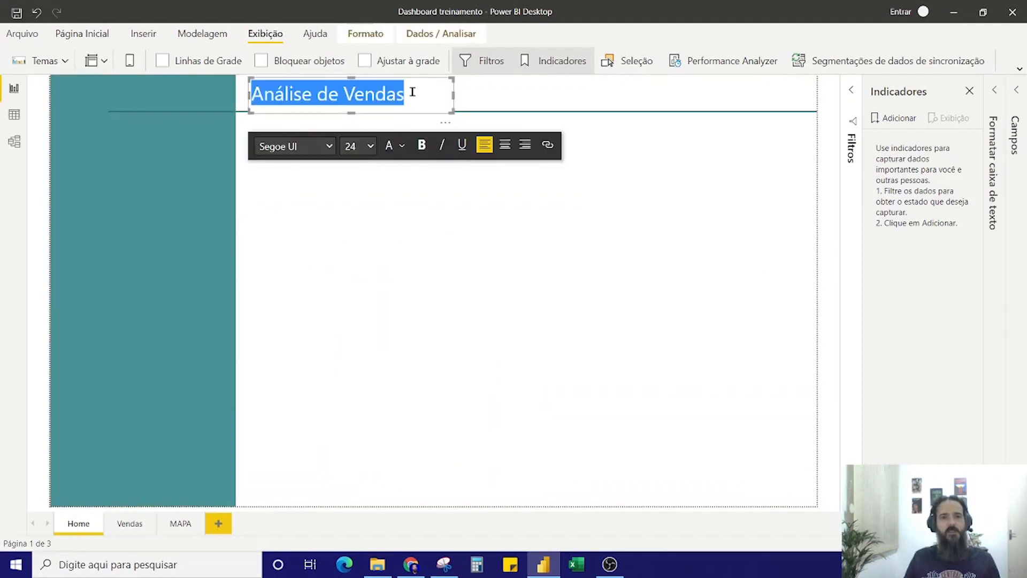
drag(448, 112, 447, 101)
click(407, 179)
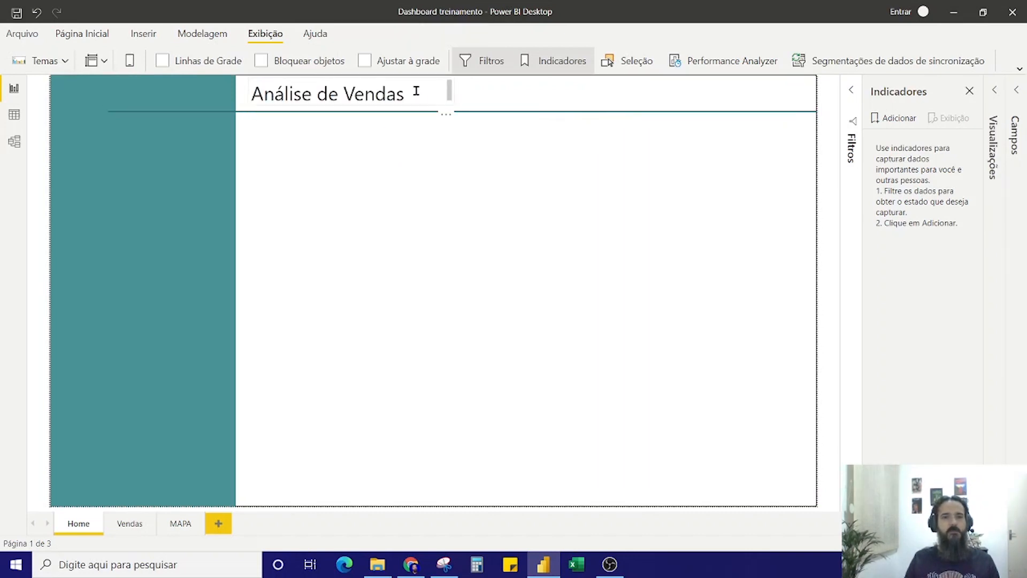
drag(343, 92, 263, 92)
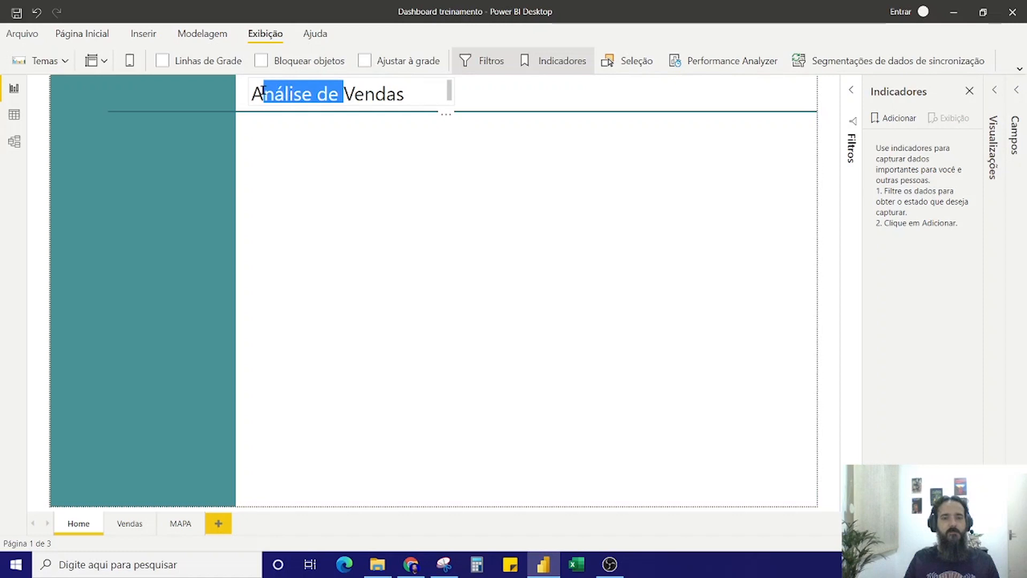
key(BackSpace)
key(BackSpace)
text(Controle d)
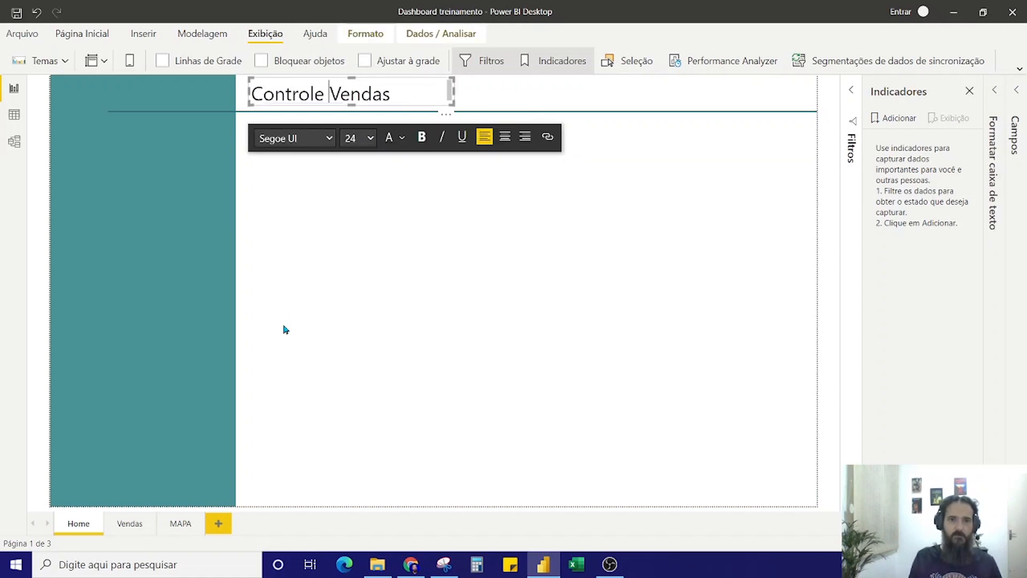
text(e)
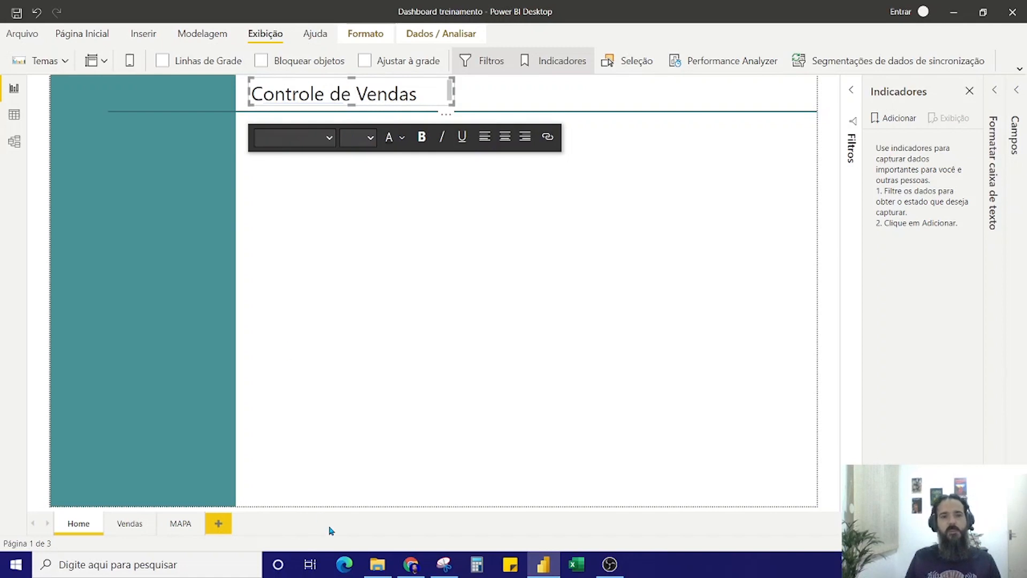
click(331, 410)
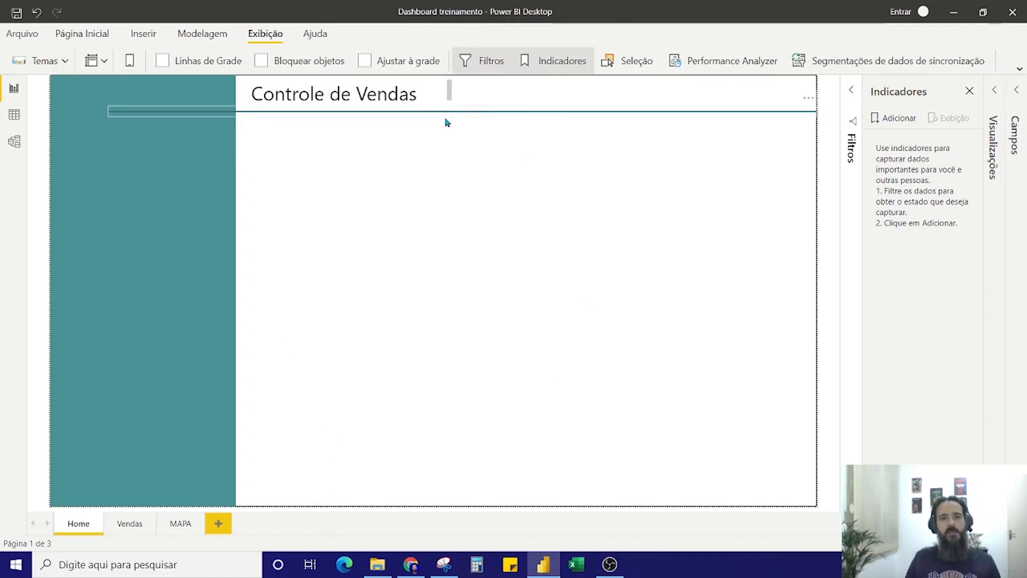
Set the Home title's font size to 32, lowering the divider line and enlarging the text box so the title fits on one line
drag(448, 117, 447, 130)
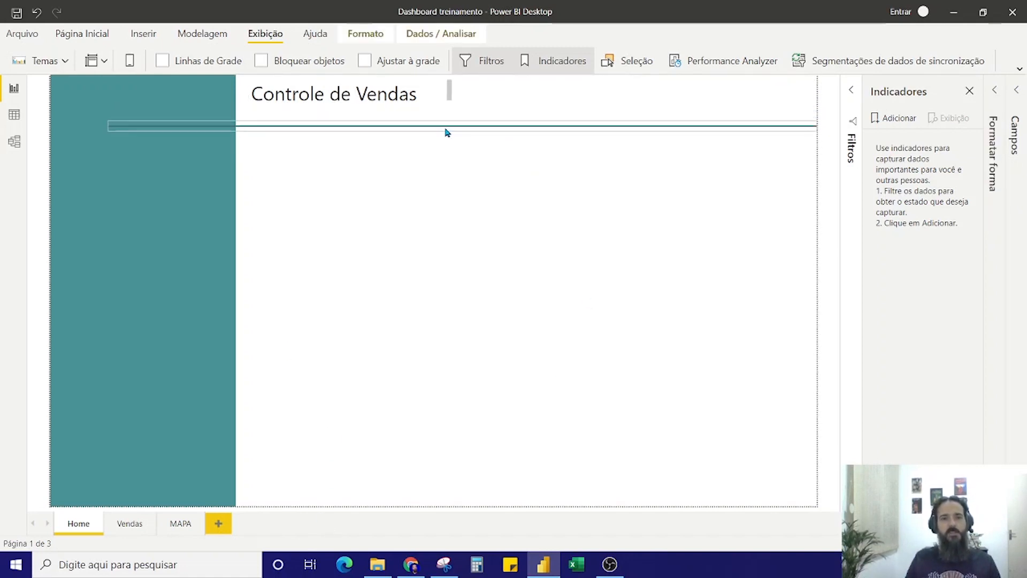
click(422, 85)
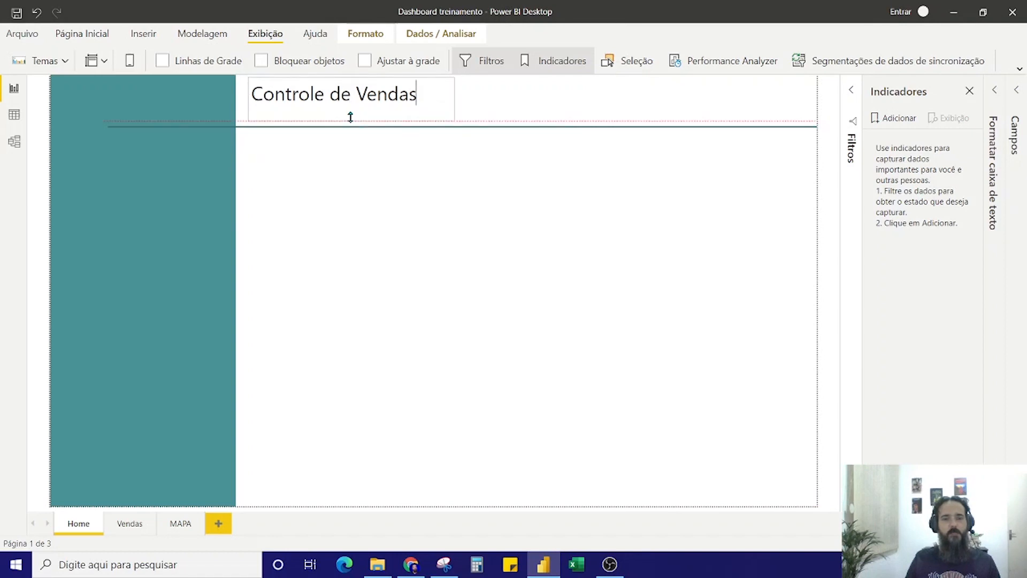
click(401, 89)
drag(423, 91, 247, 99)
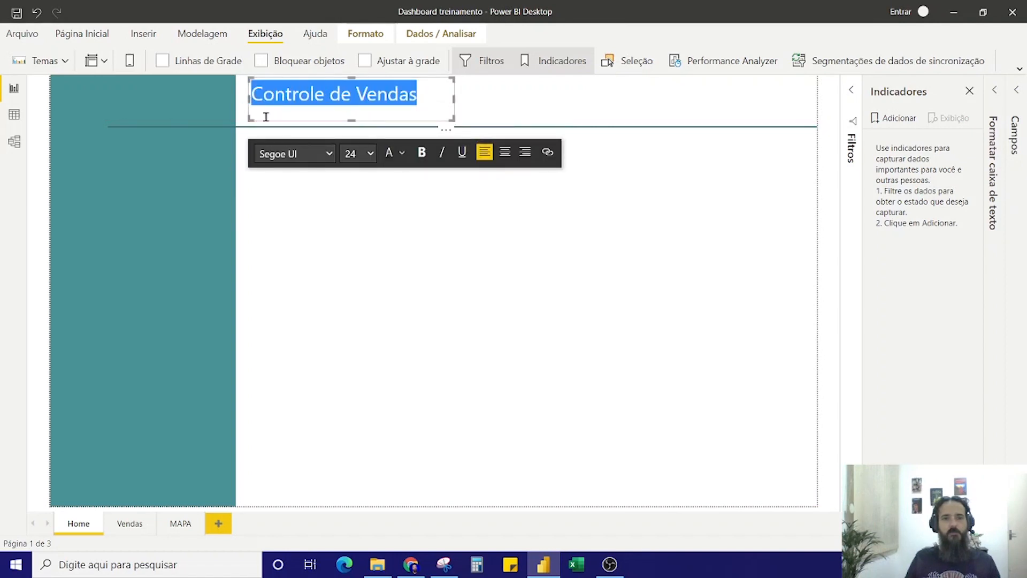
click(368, 160)
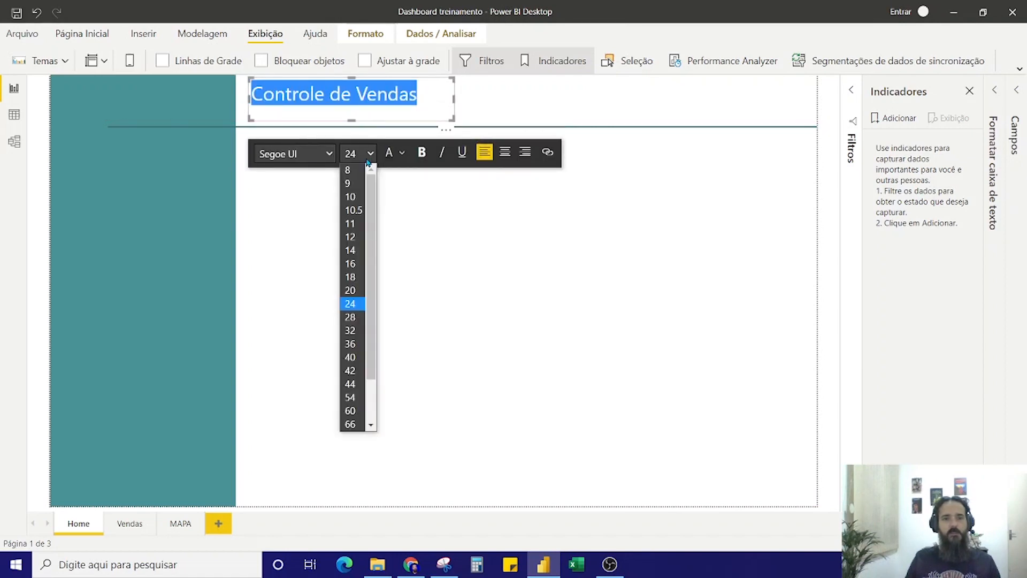
click(354, 329)
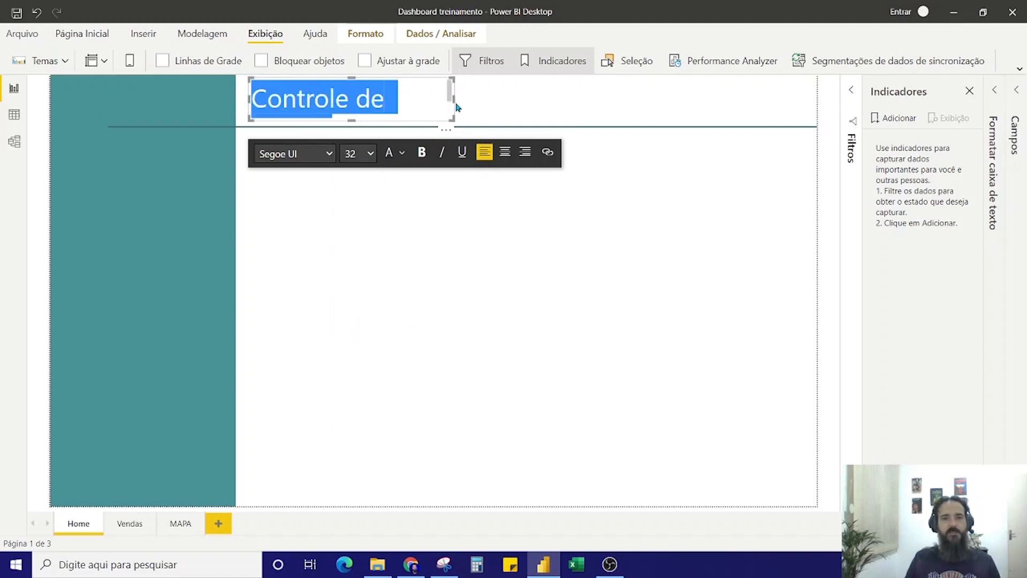
drag(455, 98, 563, 105)
click(484, 269)
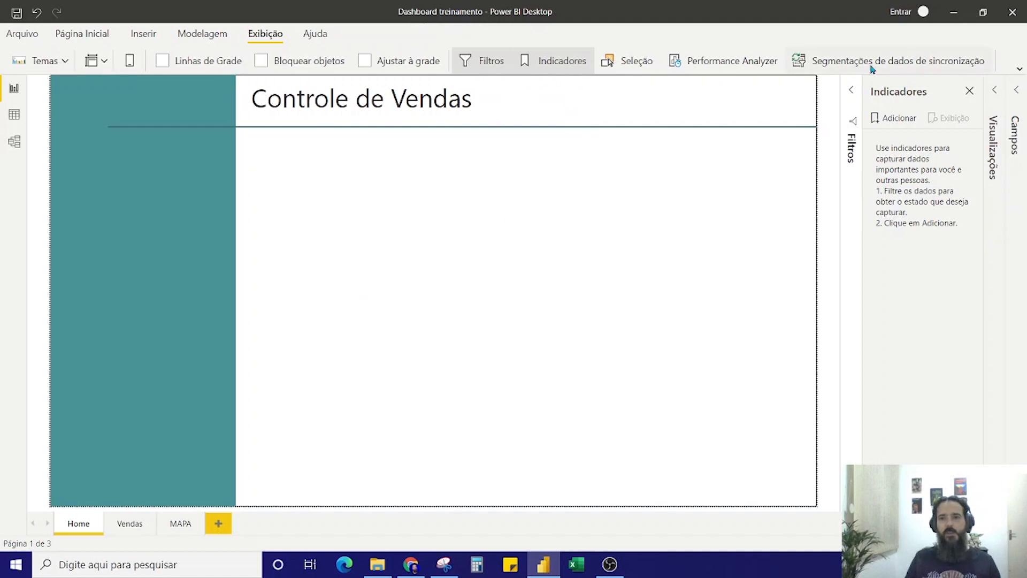
Insert the image Kabide-logo-branco.png on the Home page, shrunk and placed in the middle of the teal side panel
click(150, 35)
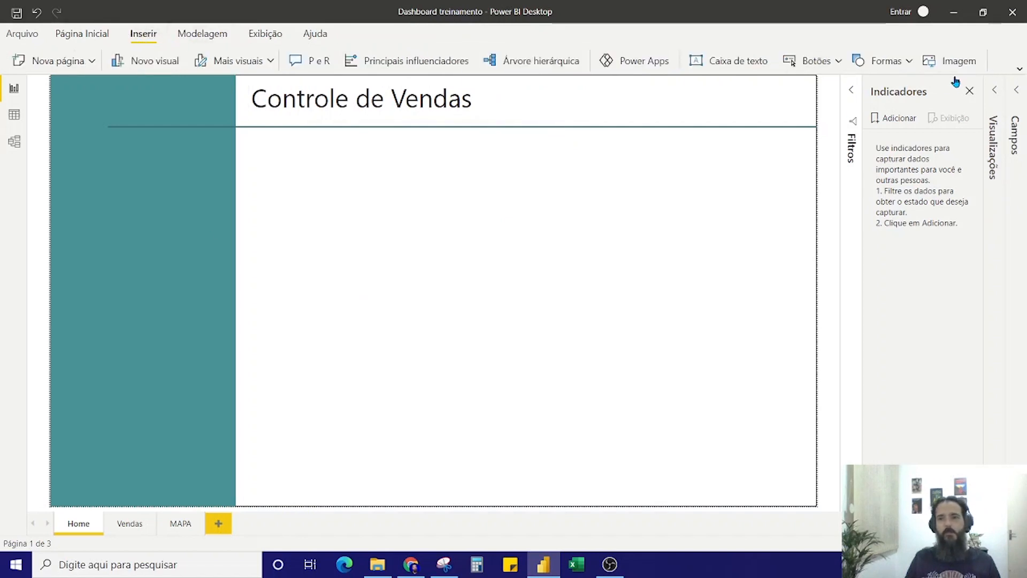
click(958, 65)
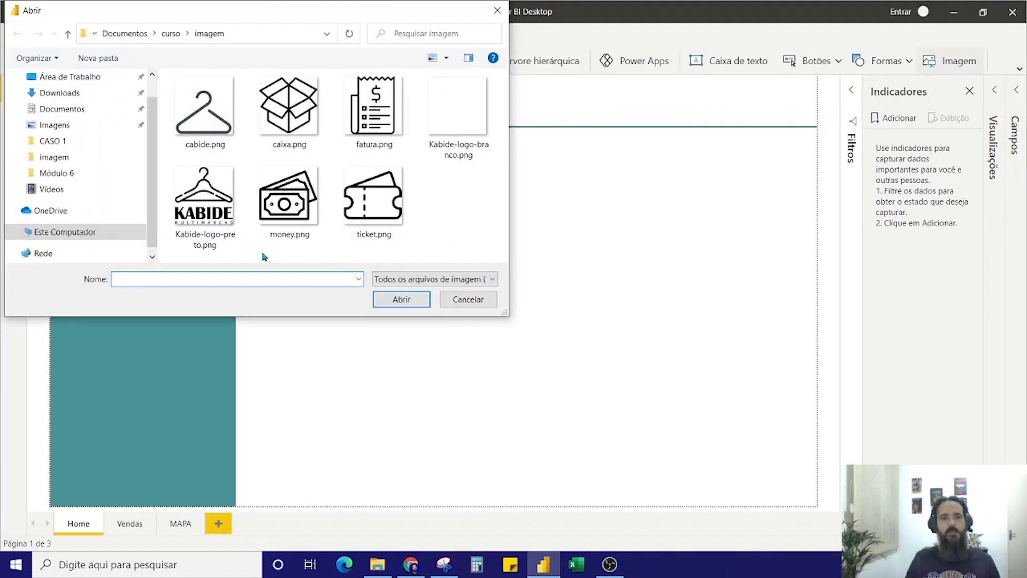
click(438, 114)
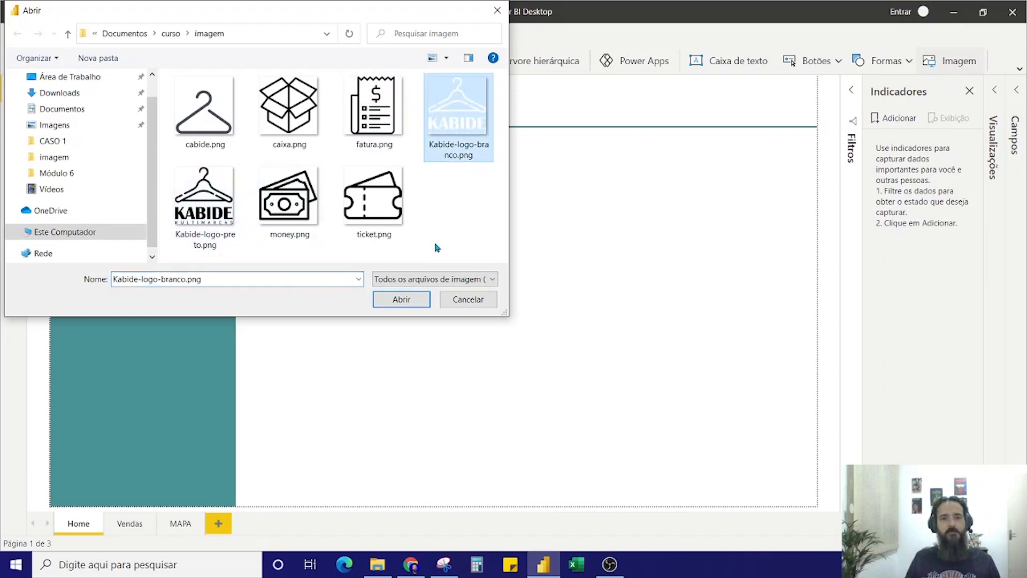
click(400, 299)
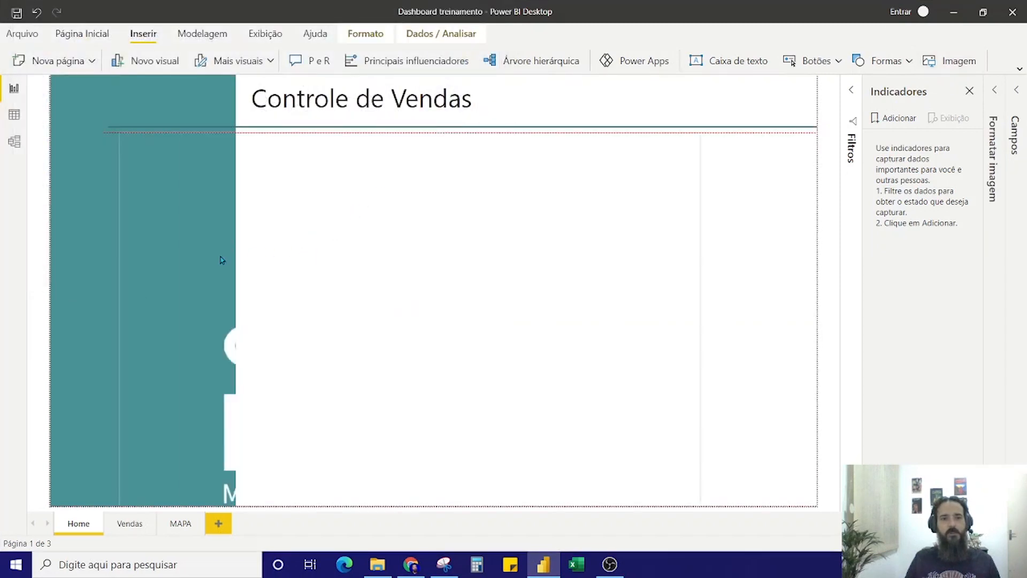
drag(630, 502, 228, 345)
drag(170, 203, 172, 286)
click(523, 190)
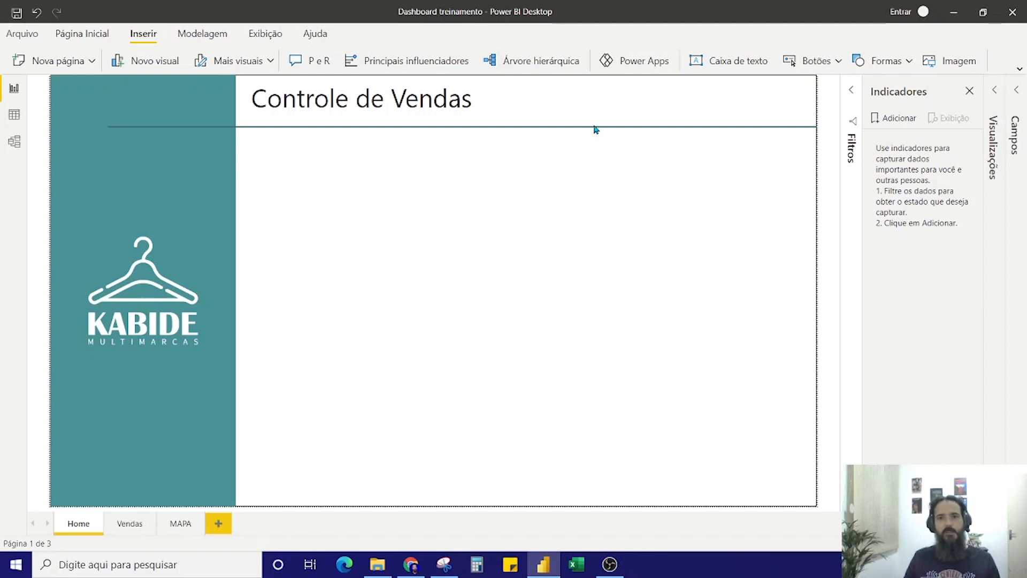
Insert a blank button on the Home page and enlarge it into a wide rectangle in the white area beneath the title
click(131, 34)
click(819, 61)
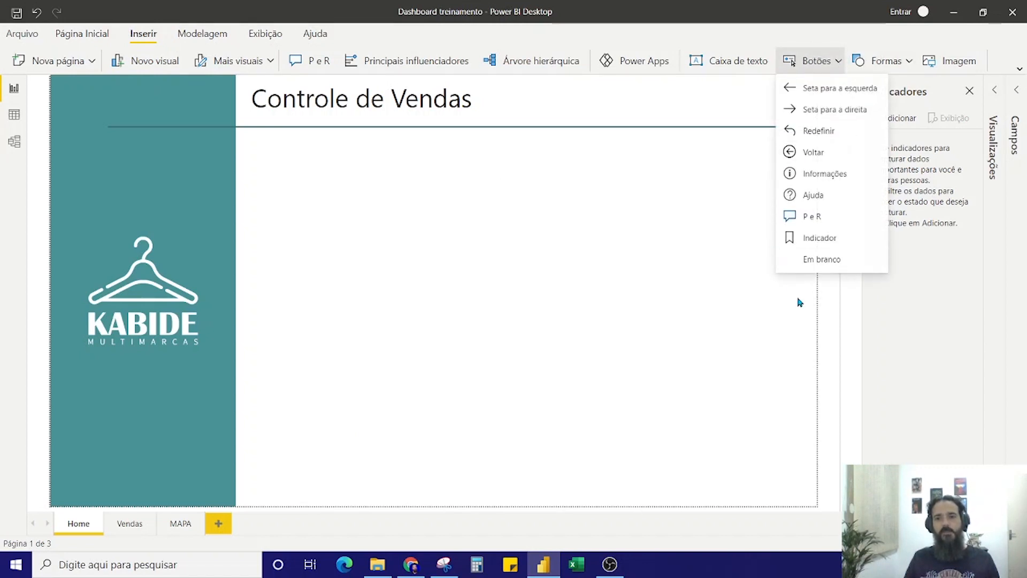
click(813, 259)
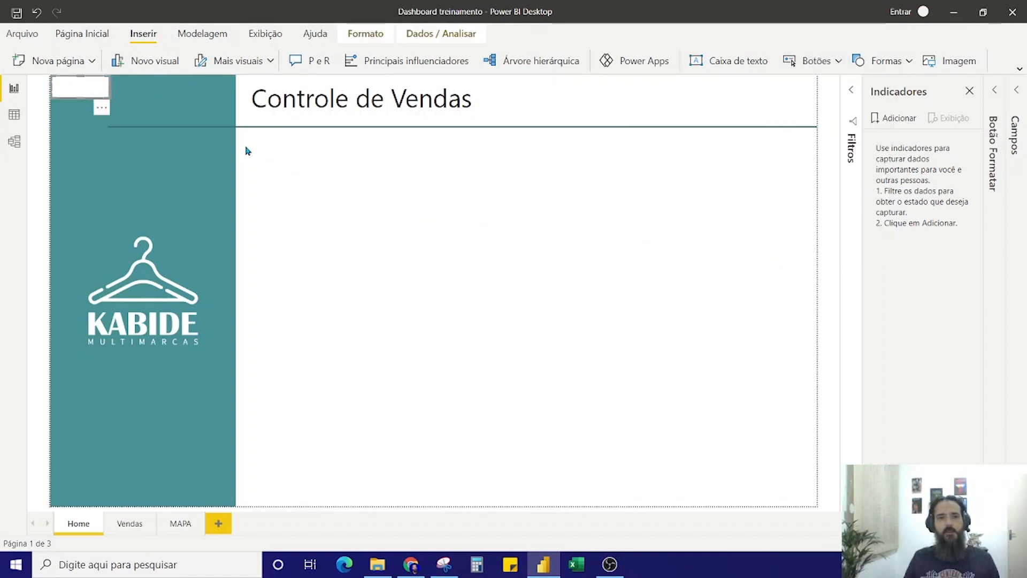
drag(79, 93, 590, 257)
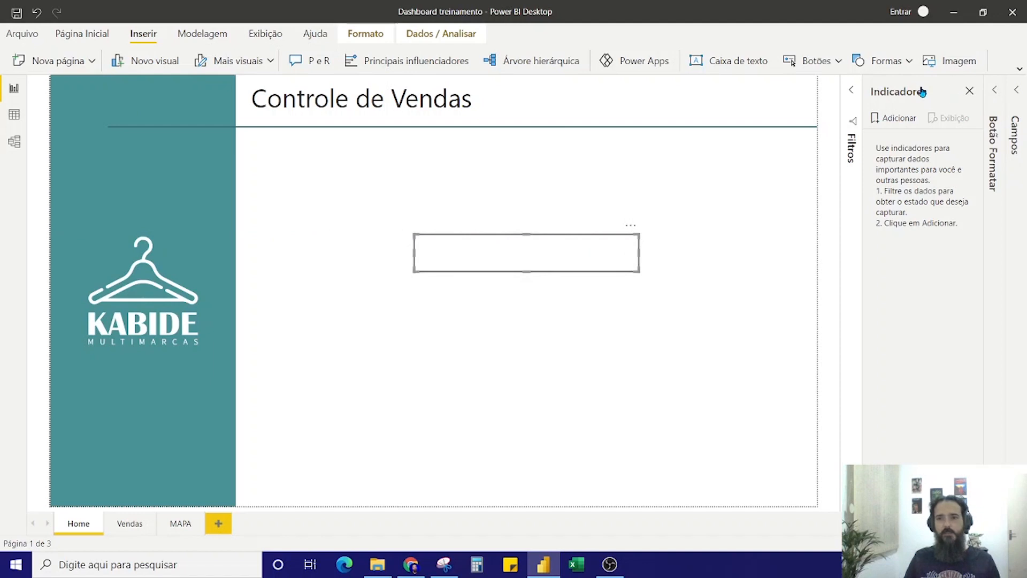
Enable the blank button's text and set it to "Análise de Vendas" for the default state
click(969, 91)
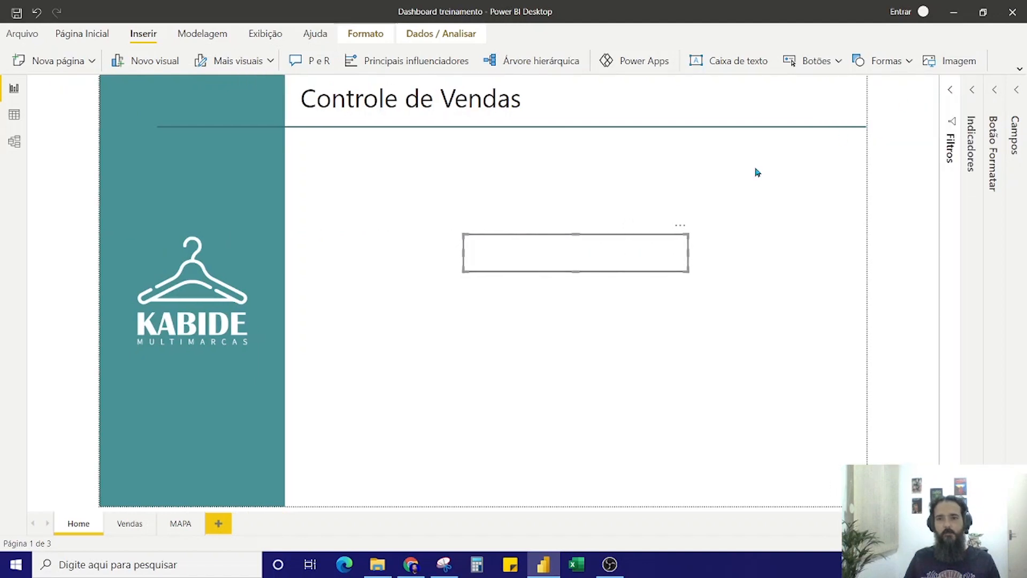
click(995, 91)
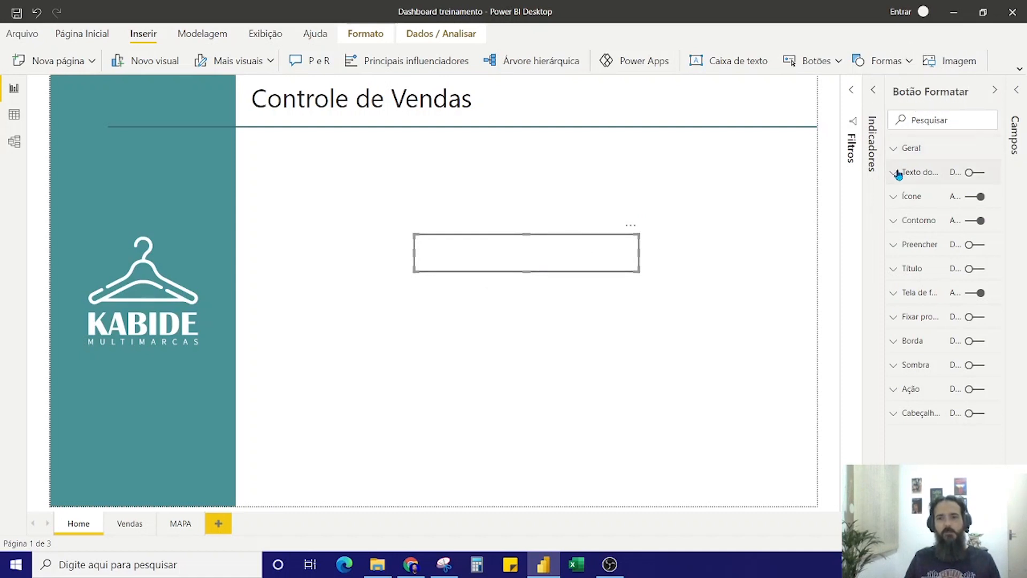
click(974, 172)
click(959, 199)
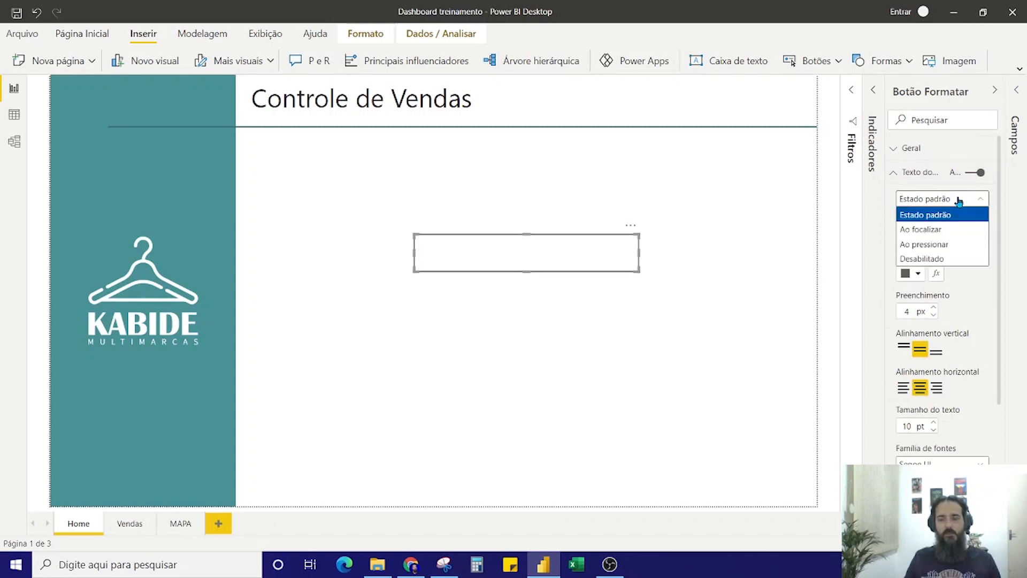
click(959, 200)
click(938, 238)
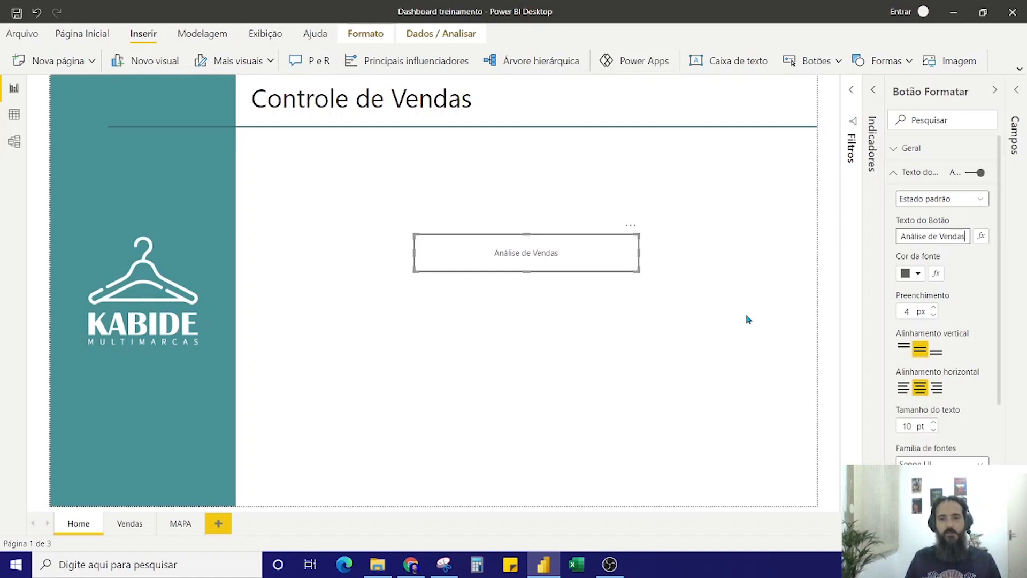
Round the corners of the Análise de Vendas button's outline by increasing its border rounding in the default state
click(633, 303)
click(594, 259)
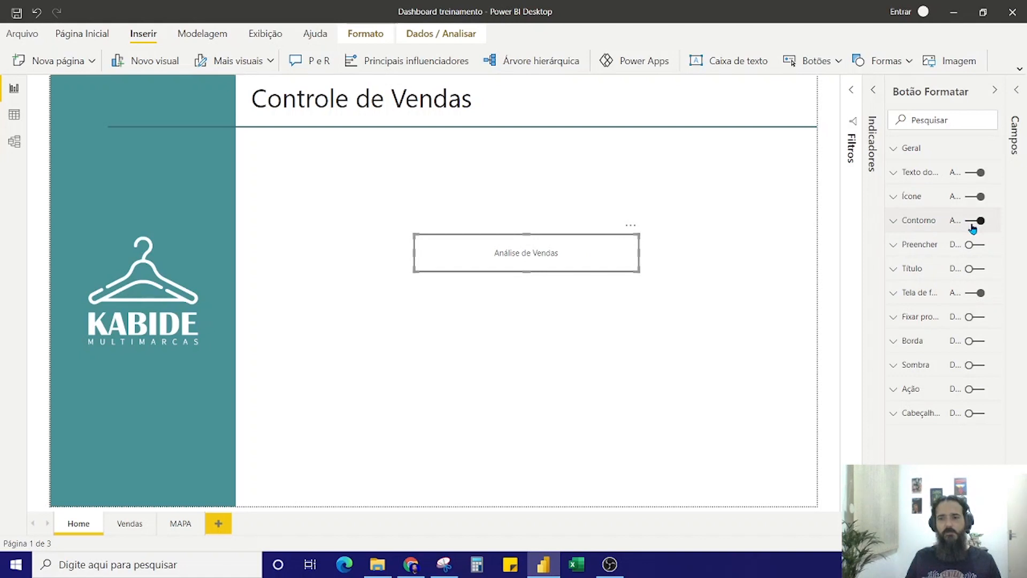
click(894, 221)
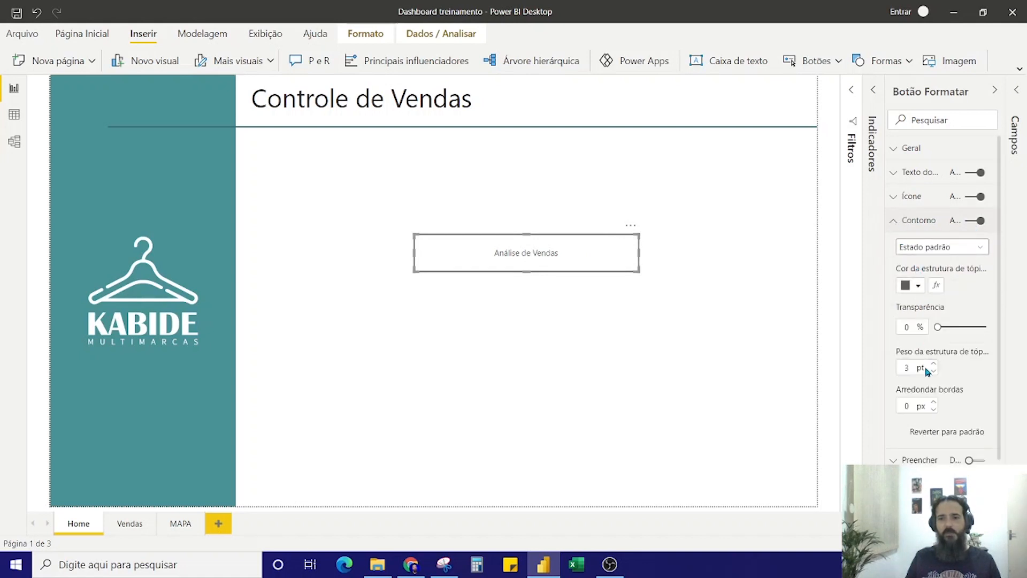
click(934, 402)
click(934, 403)
click(683, 315)
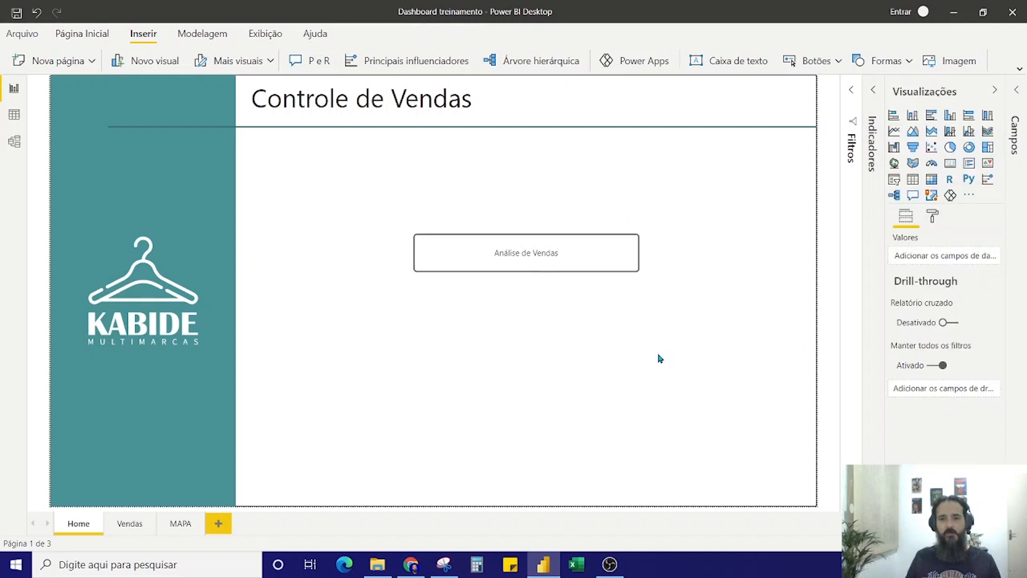
Shift the Análise de Vendas button slightly within the white area and reduce its height a little
drag(590, 264, 618, 258)
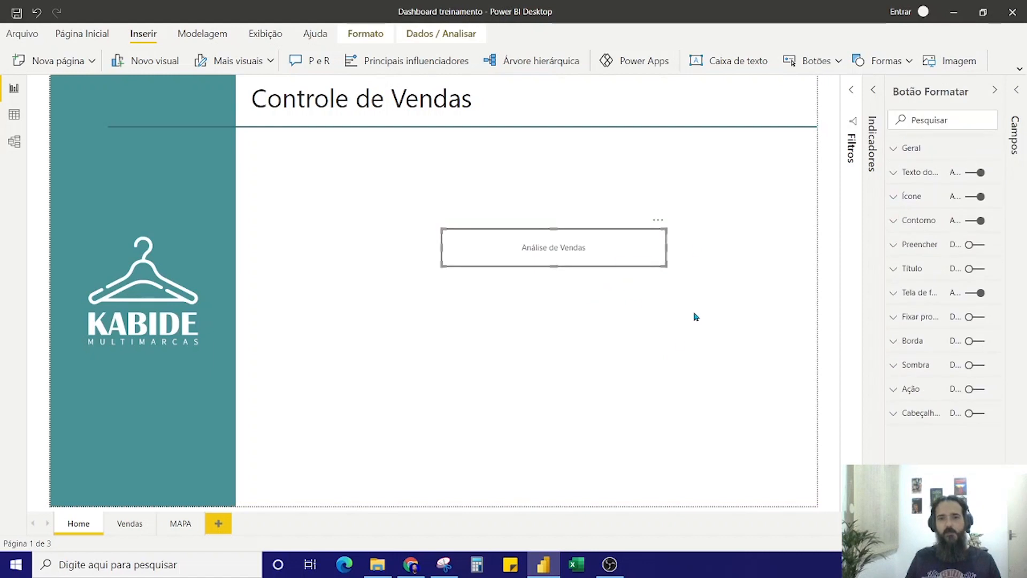
click(619, 339)
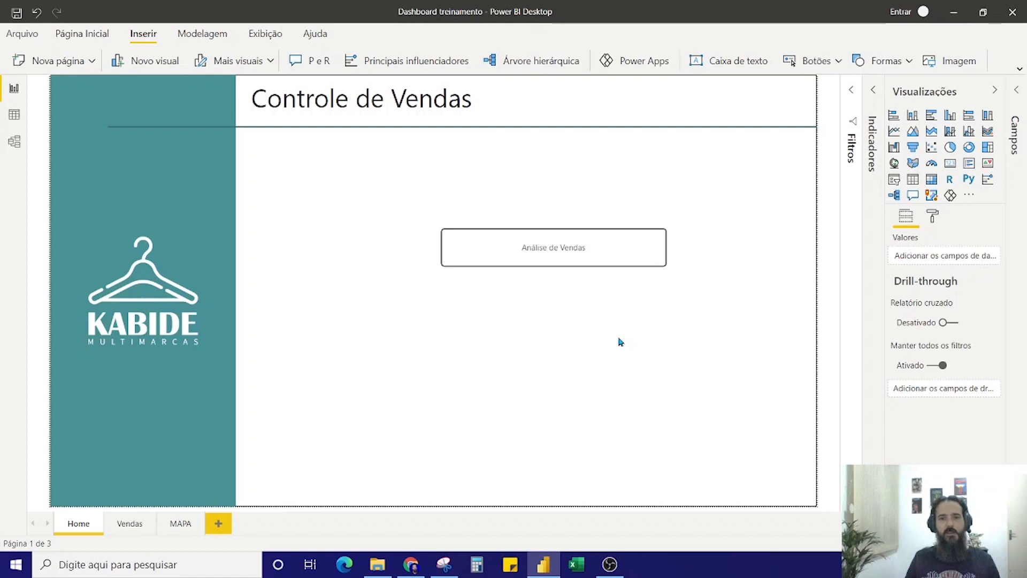
click(630, 254)
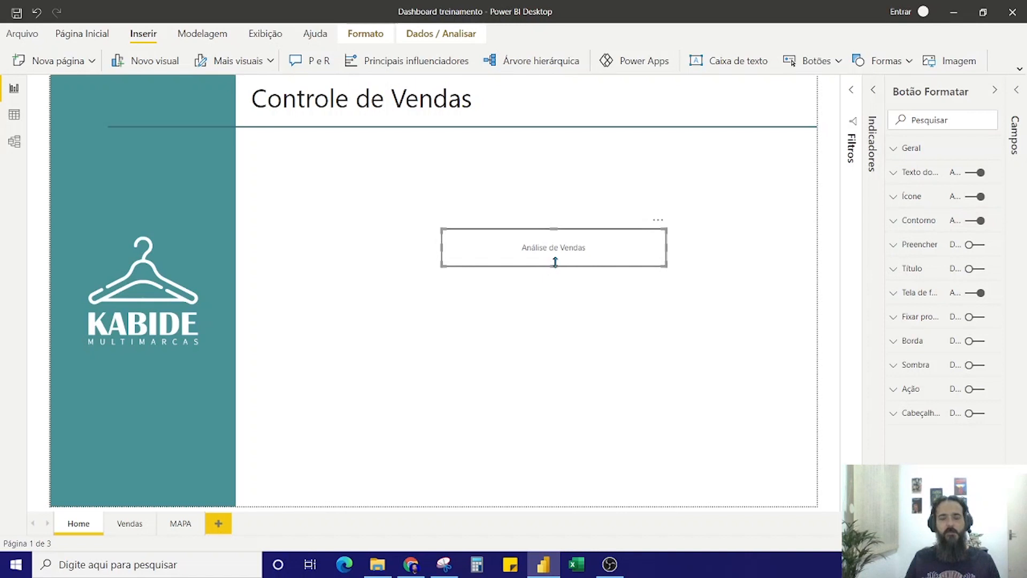
drag(553, 263, 554, 260)
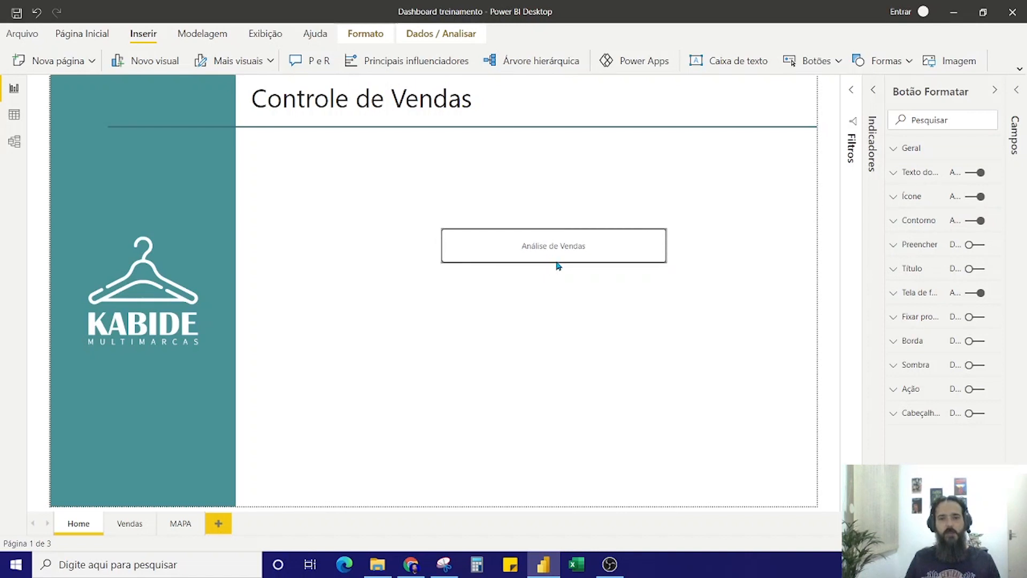
click(684, 344)
click(625, 254)
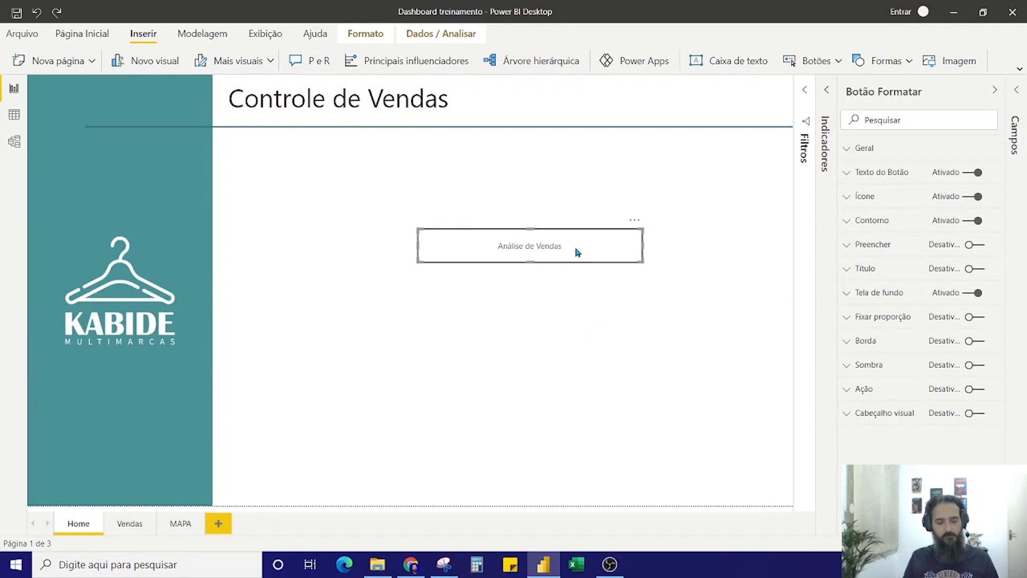
Duplicate the Análise de Vendas button, place the copy directly beneath it, and move both toward the white area's right half
key(ctrl+v)
drag(576, 250, 567, 293)
click(566, 371)
drag(569, 255, 646, 242)
drag(575, 293, 654, 284)
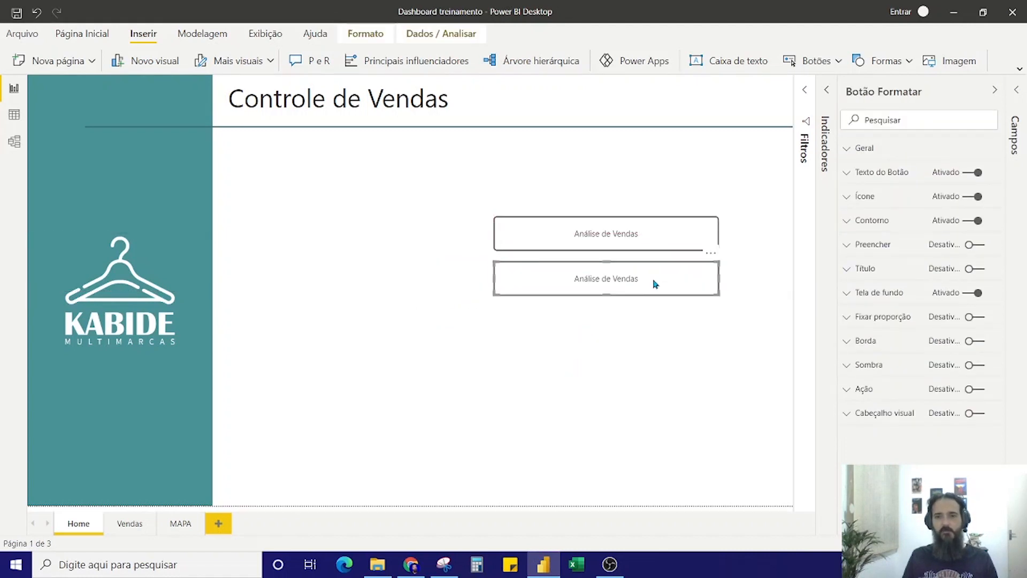
Replace "Análise" with "Mapa" in the lower button's default-state text
click(847, 173)
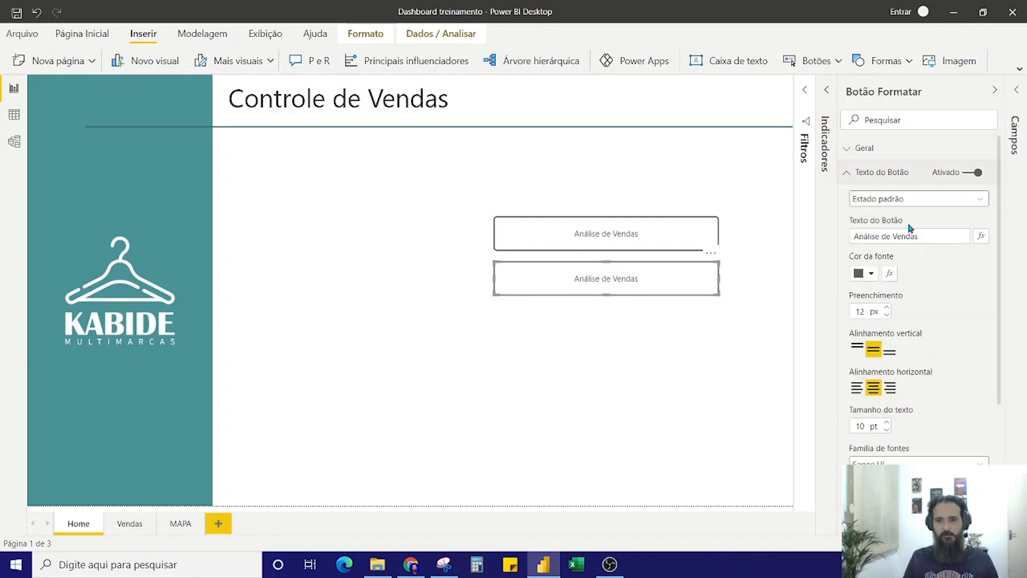
click(921, 235)
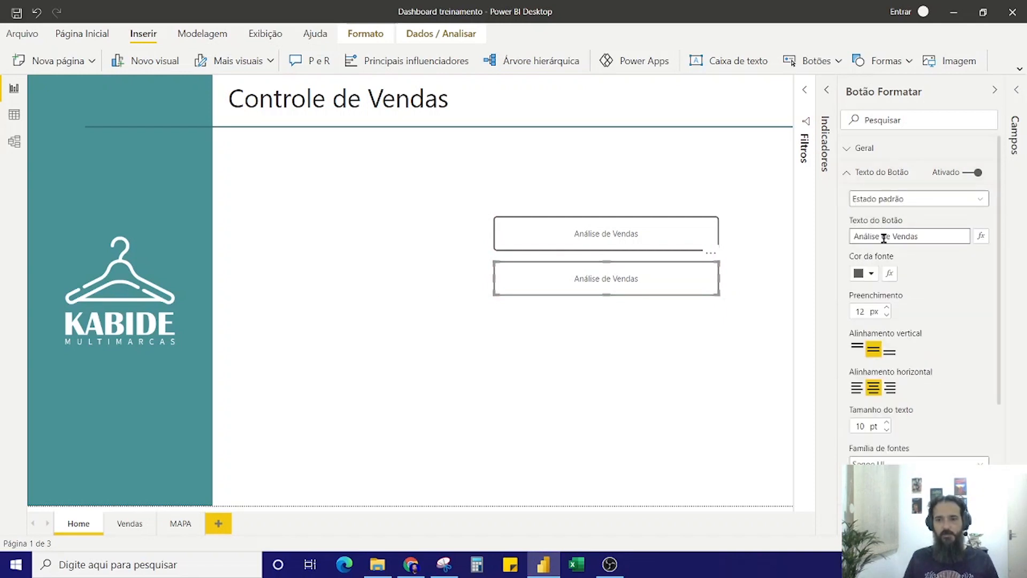
drag(881, 238, 802, 232)
text(Mapa)
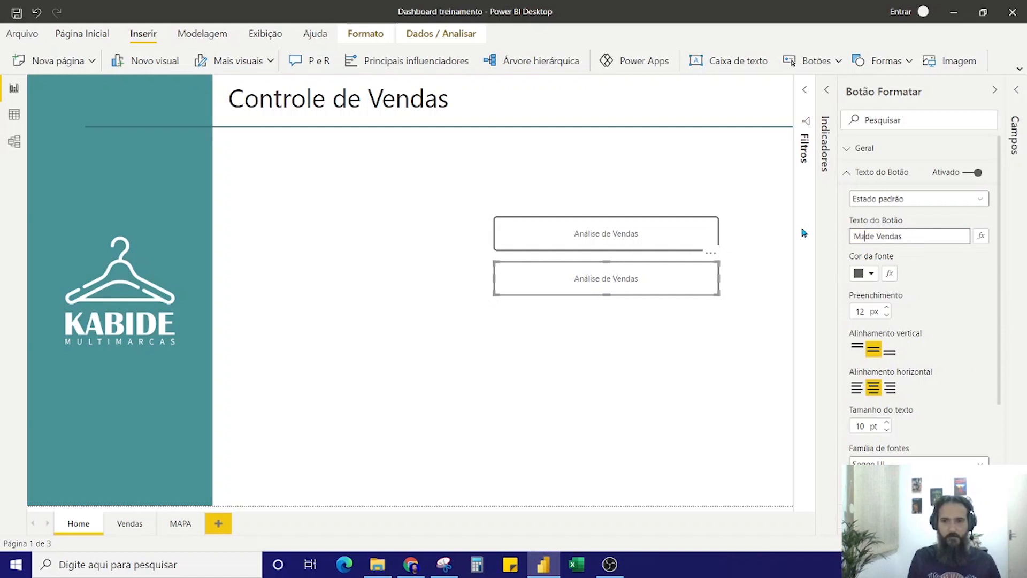
click(703, 432)
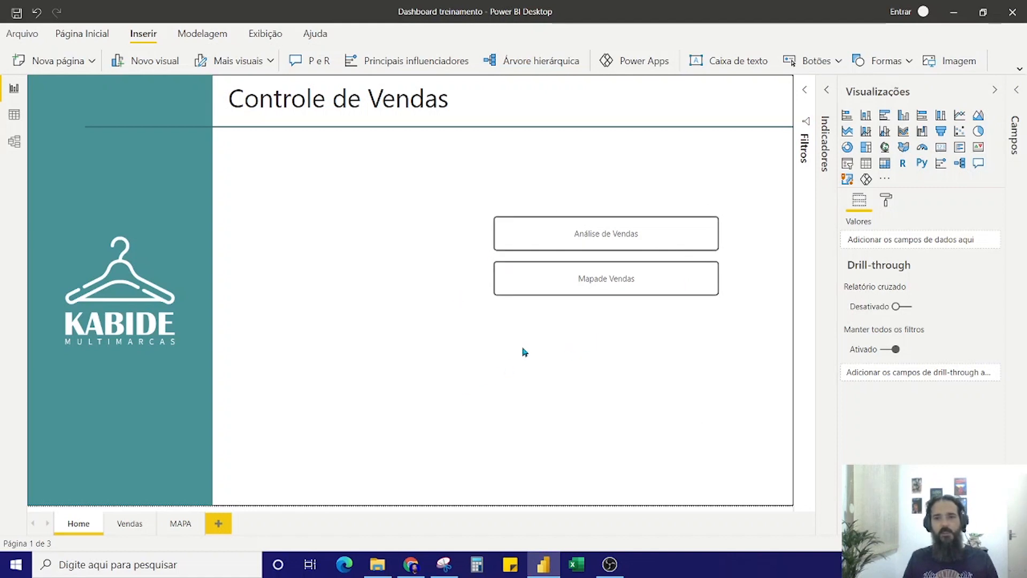
Enable the Análise de Vendas button's action as Navegação na página to the Vendas page and test its link, returning to Home
click(598, 242)
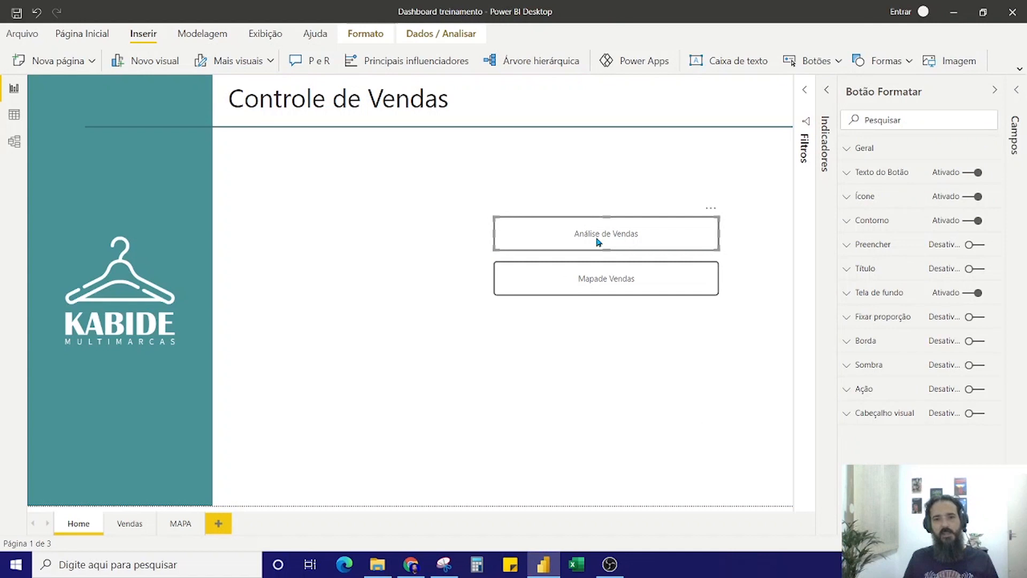
click(623, 161)
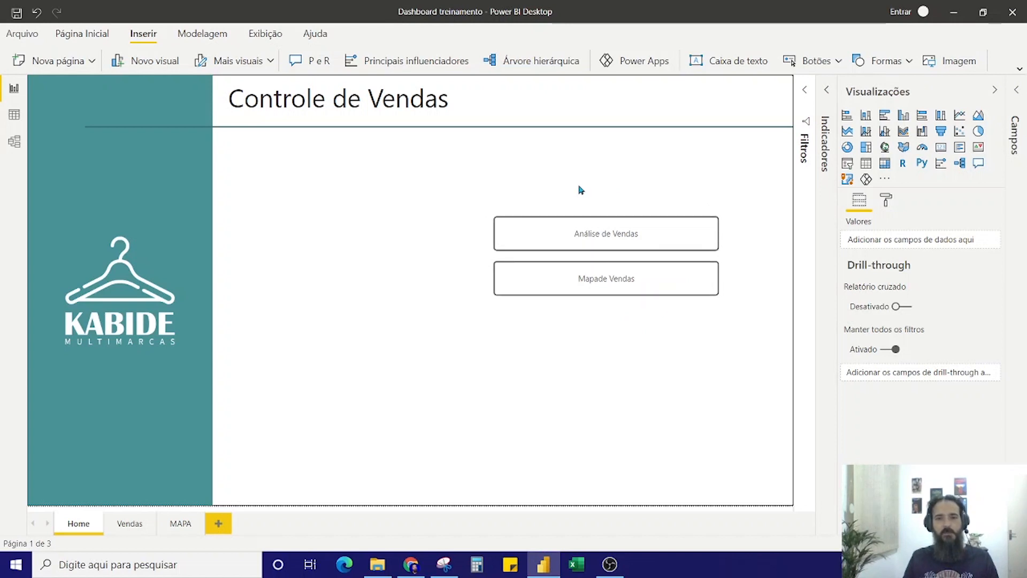
click(559, 243)
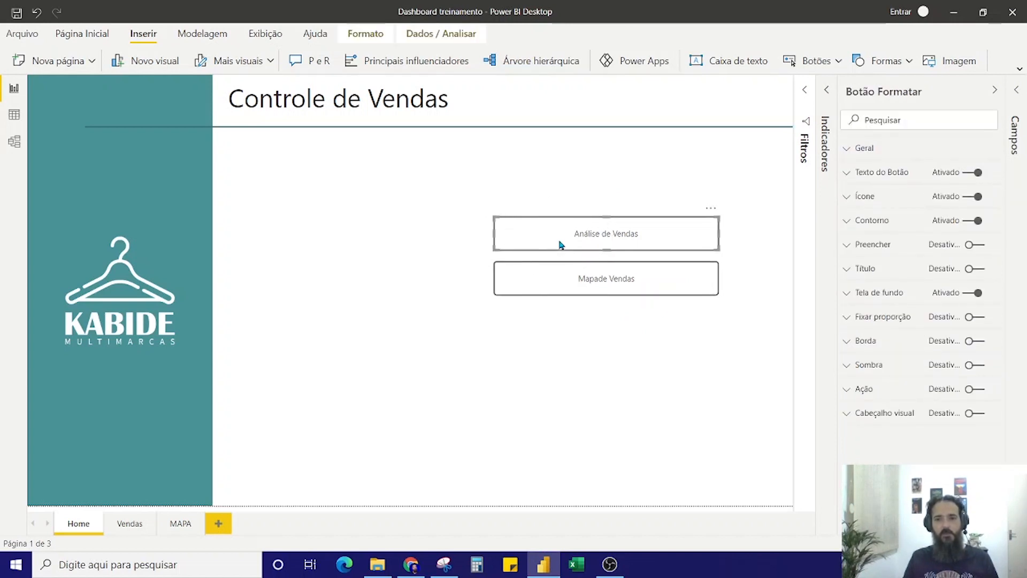
click(847, 395)
click(974, 391)
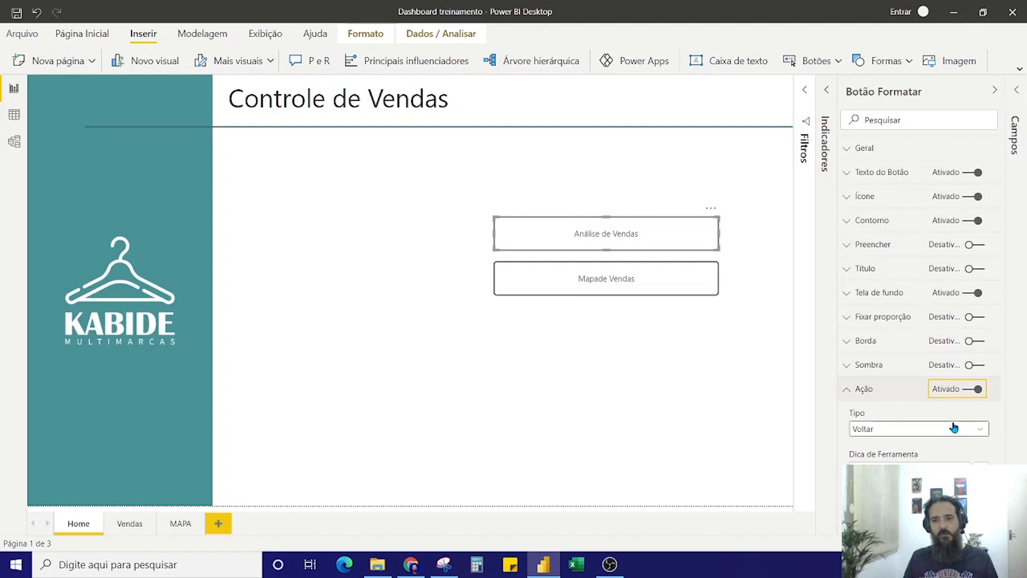
click(953, 429)
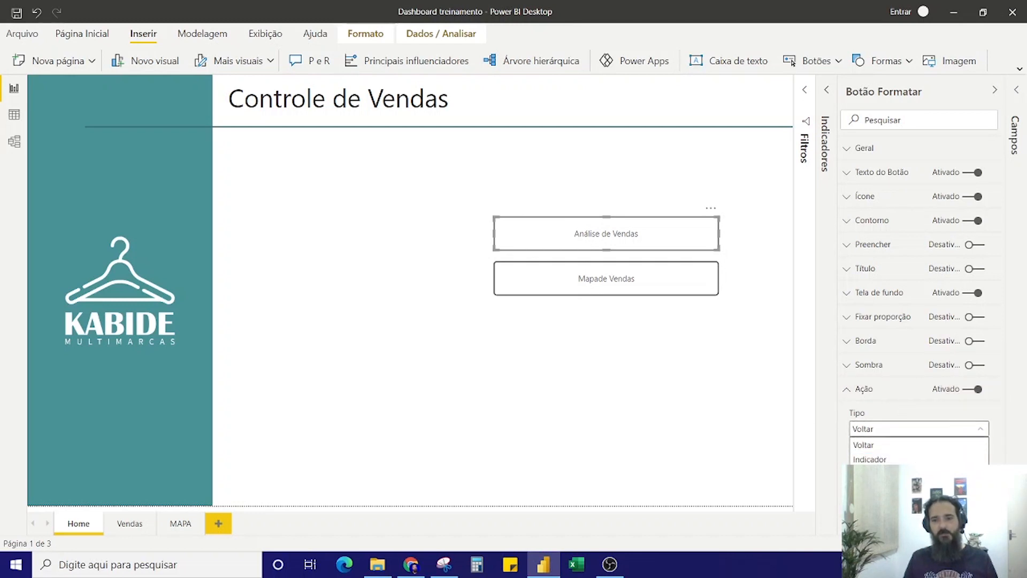
click(904, 488)
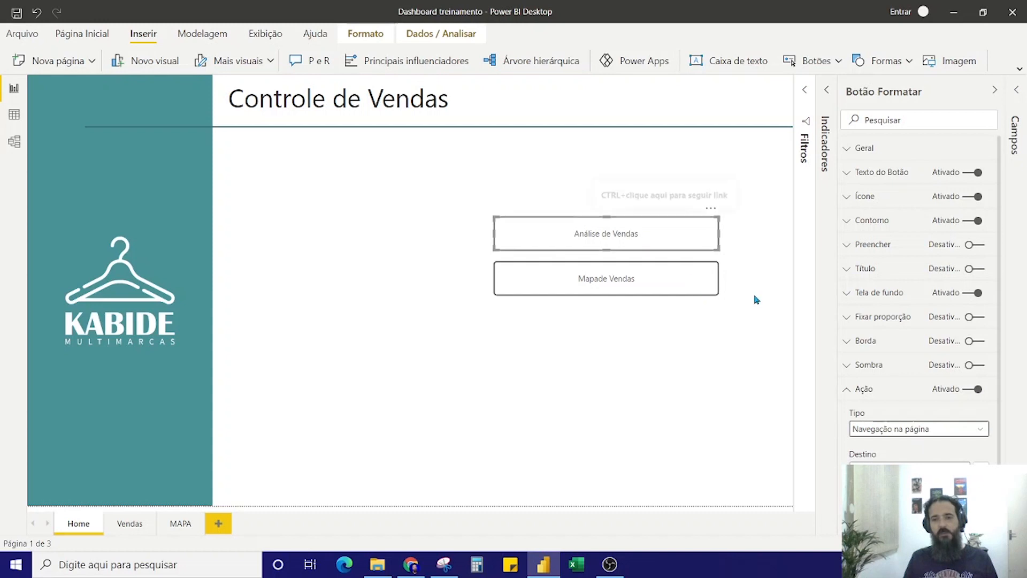
click(875, 462)
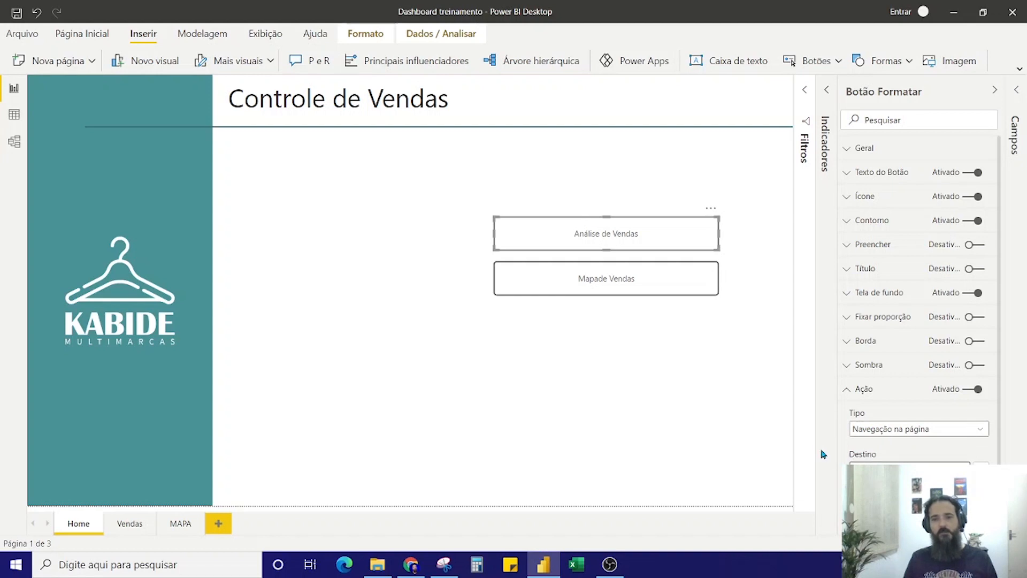
click(850, 389)
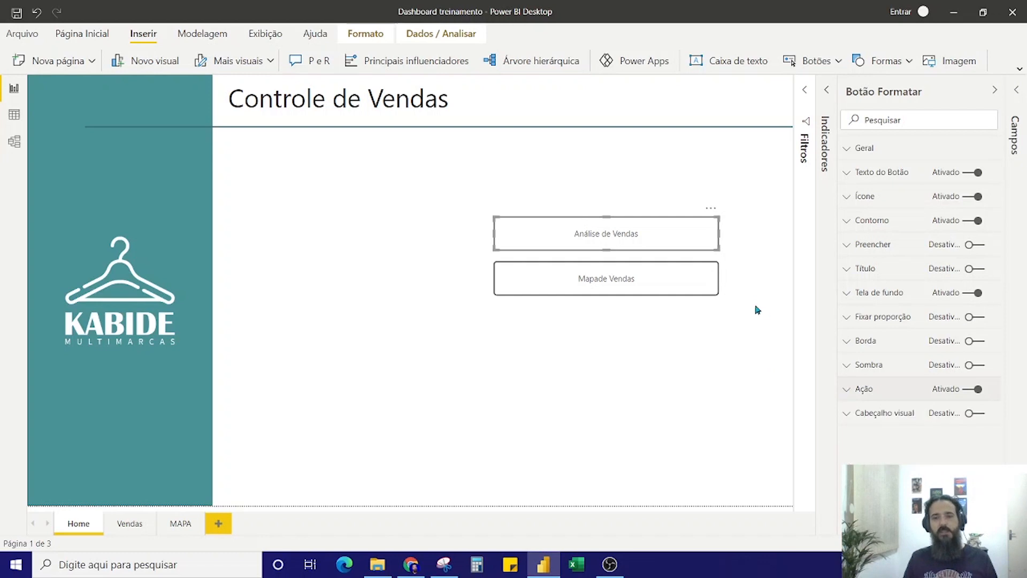
ctrl+click(626, 239)
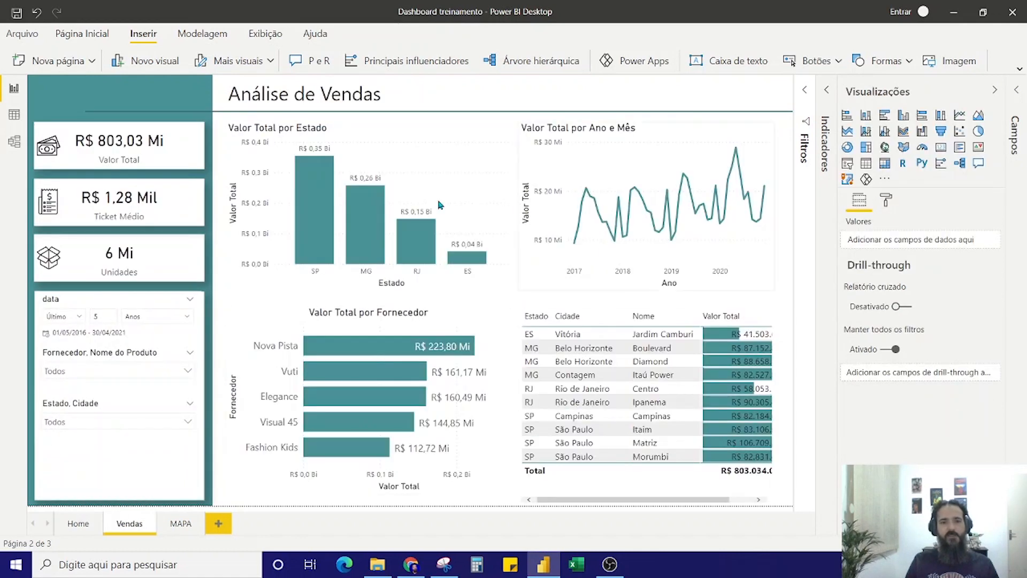
click(72, 529)
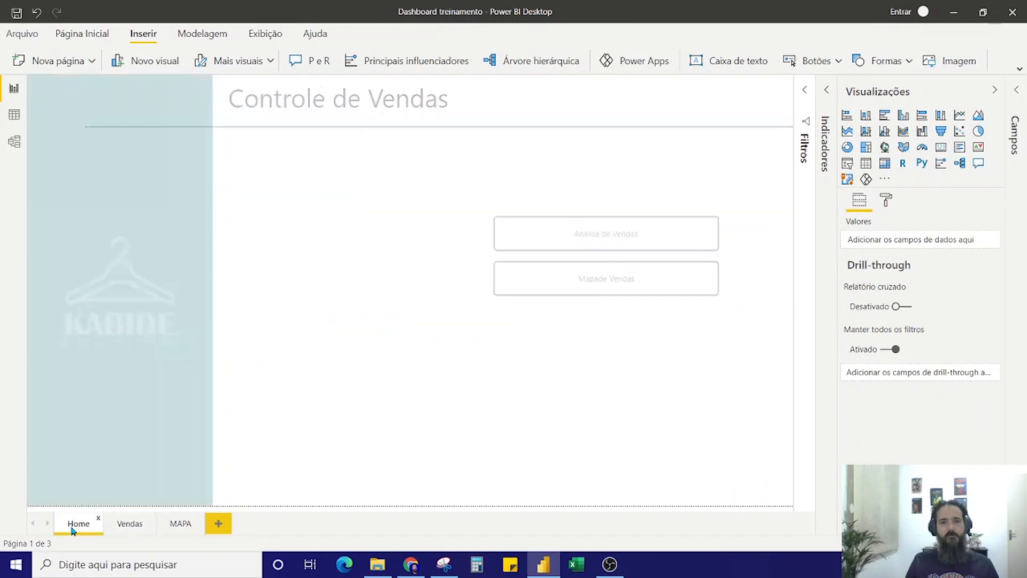
Enable the lower button's action with type Navegação na página and the MAPA page as destination
click(590, 283)
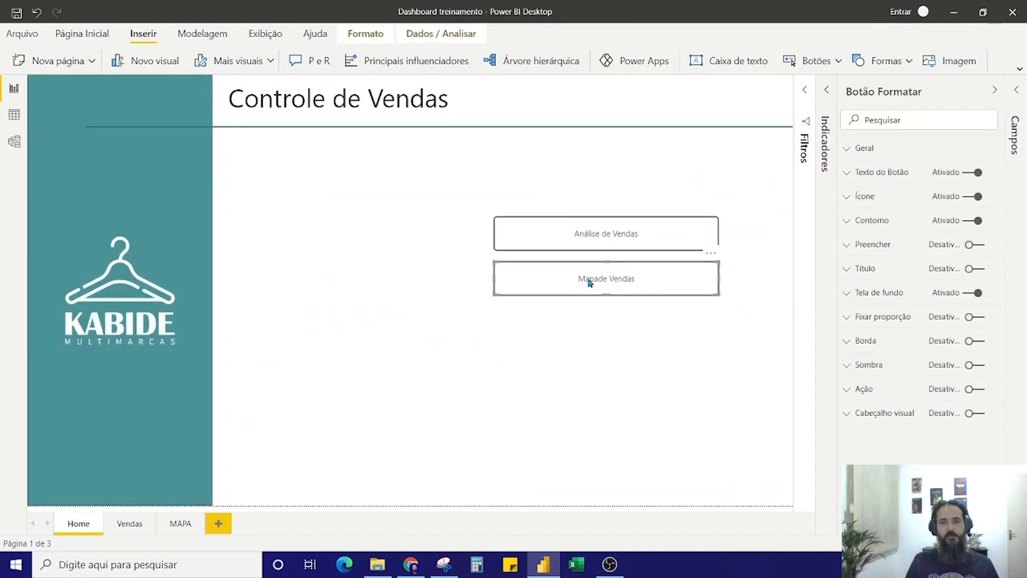
click(860, 397)
click(983, 391)
click(958, 428)
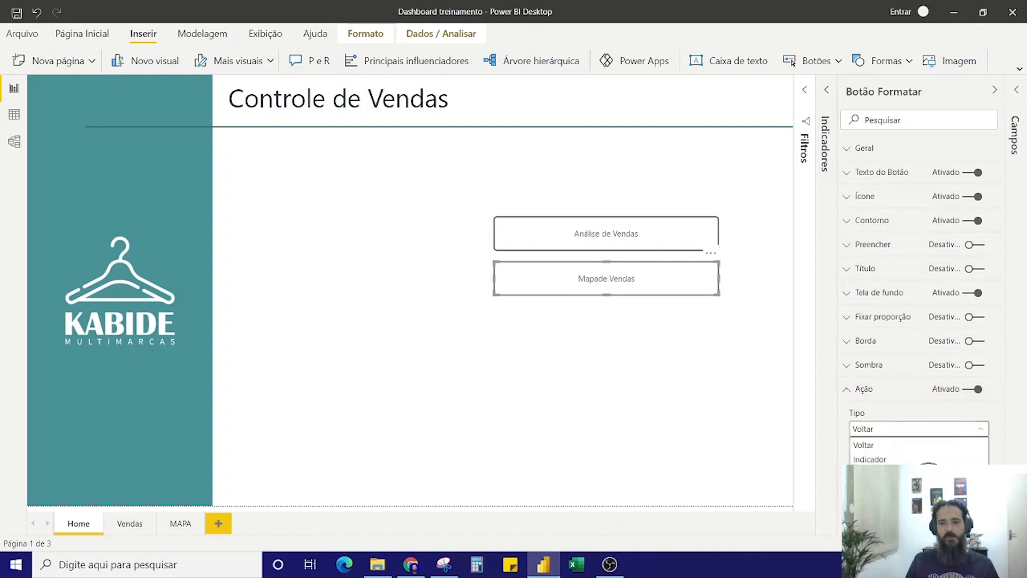
click(890, 489)
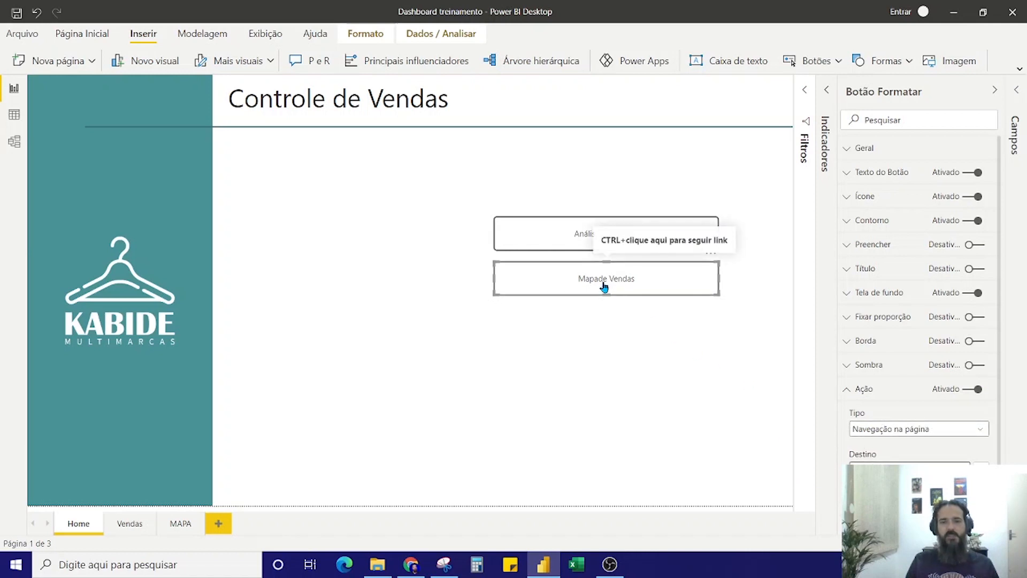
Correct the lower button's text to "Mapa de Vendas" by adding the missing space
click(851, 174)
click(869, 235)
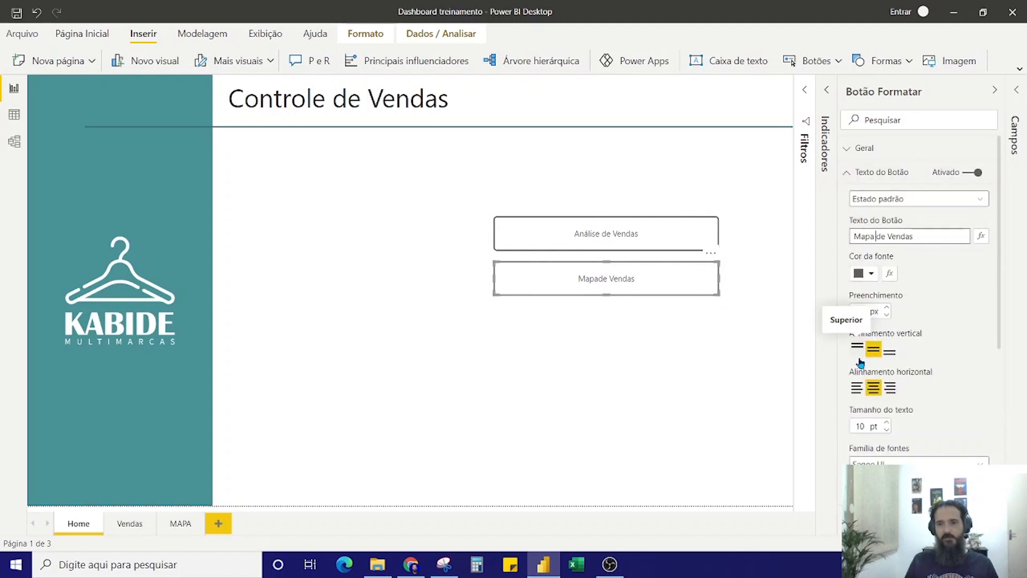
click(711, 369)
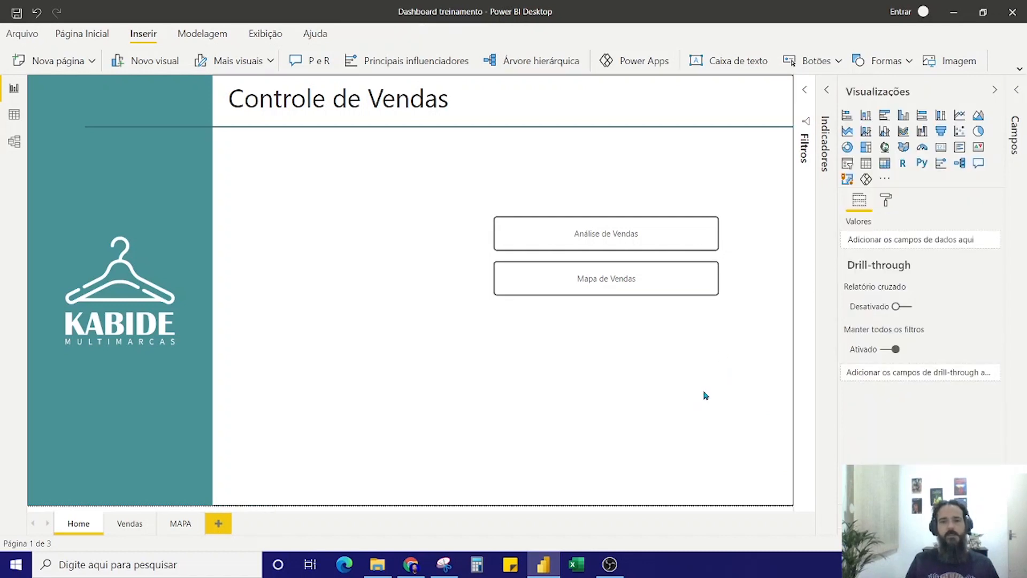
Test the page links of the Mapa de Vendas and Análise de Vendas buttons, returning to the Home page after each
ctrl+click(604, 288)
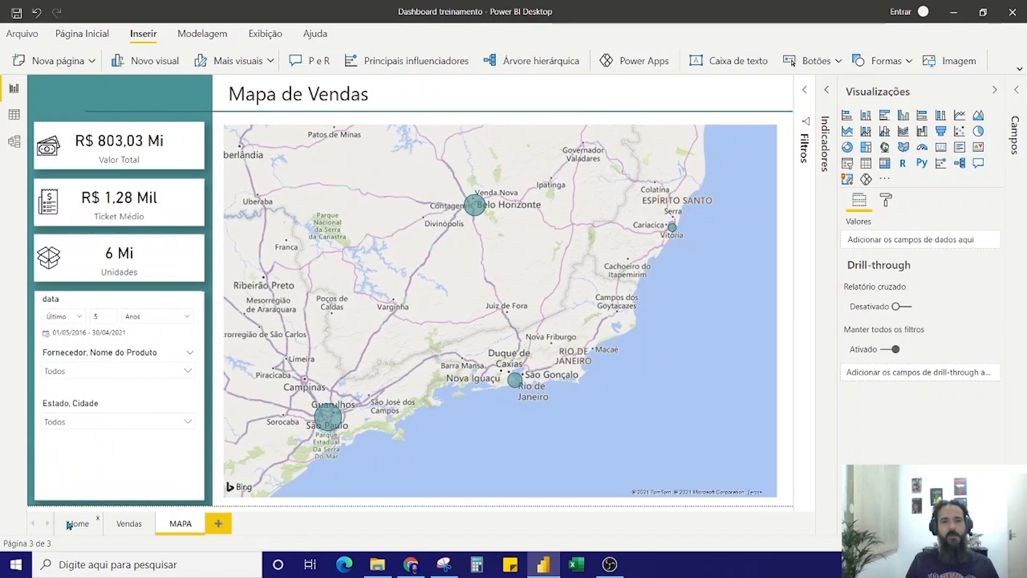
click(75, 524)
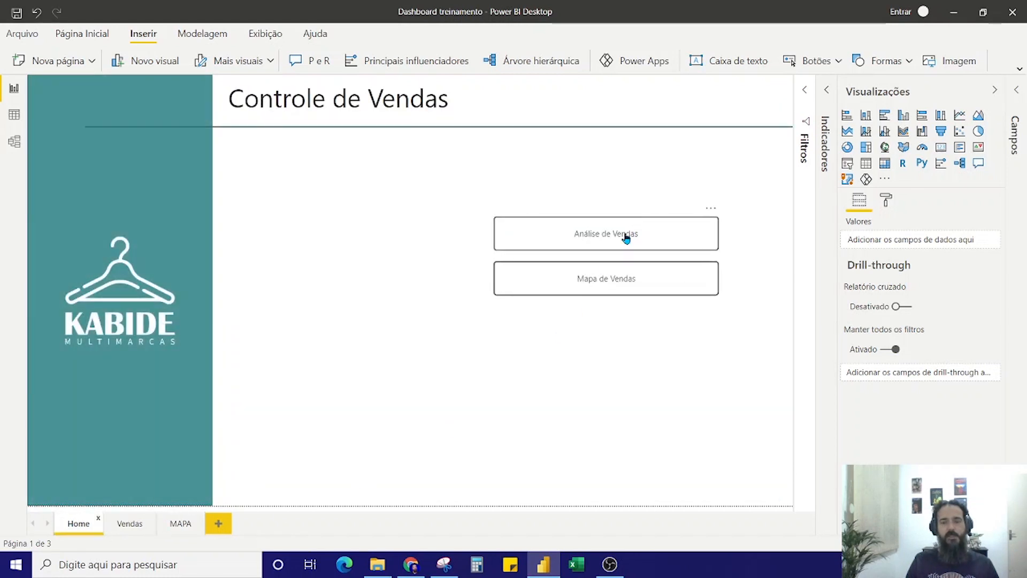
ctrl+click(626, 238)
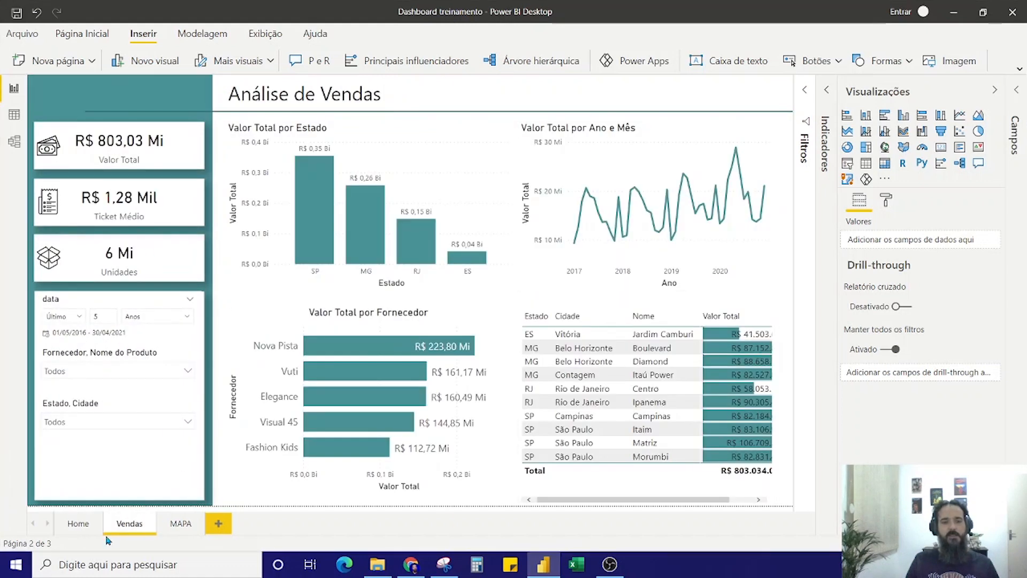
click(77, 525)
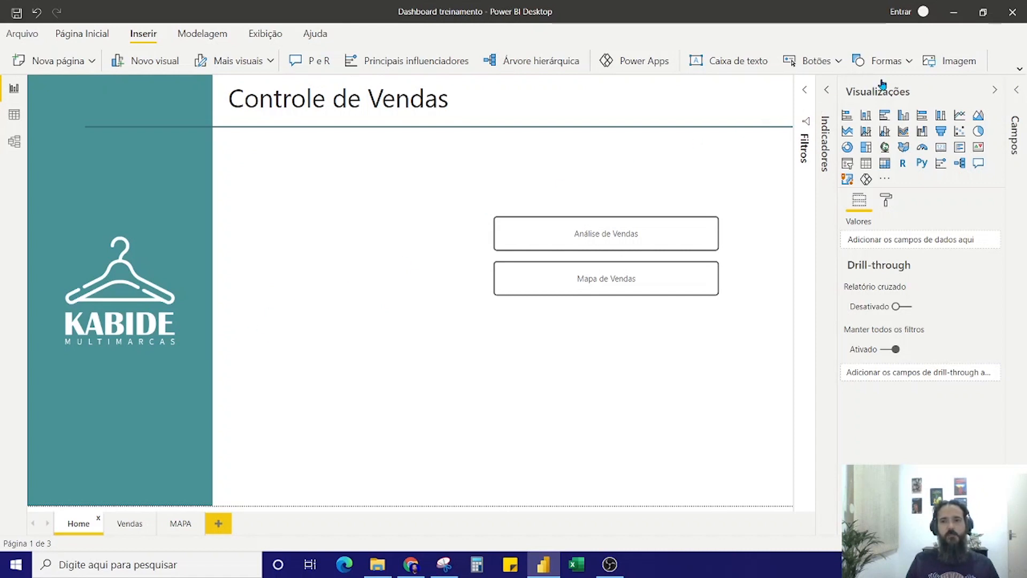
Insert the image cabide.png from the imagem folder onto the Home page and reposition it slightly higher
click(943, 63)
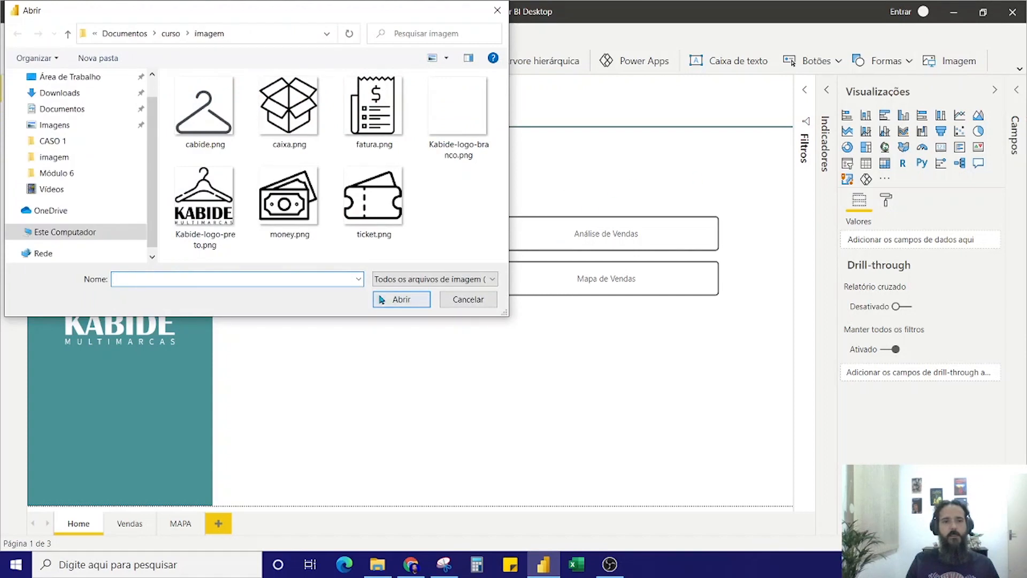
click(212, 105)
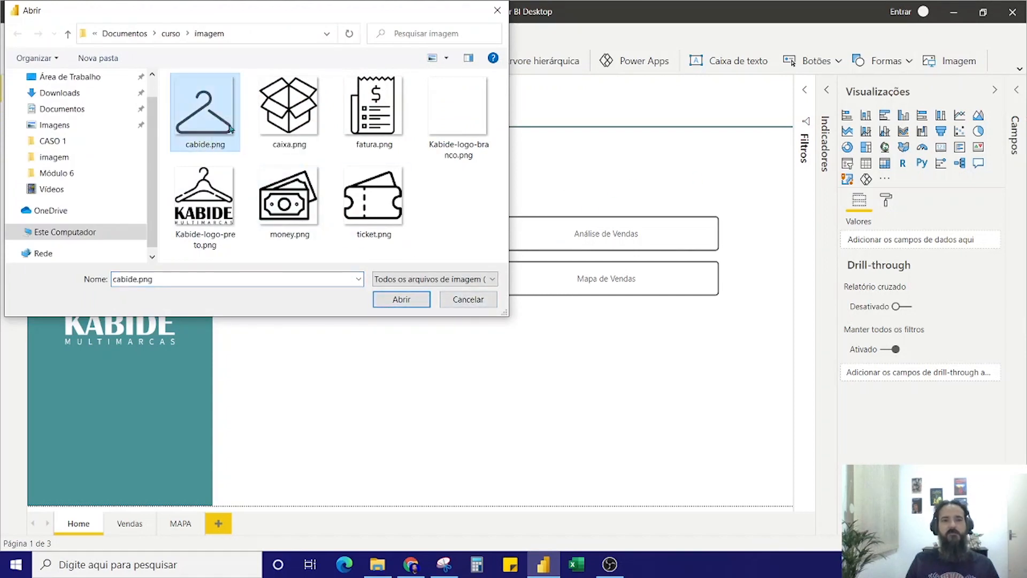
click(401, 299)
drag(461, 408, 460, 378)
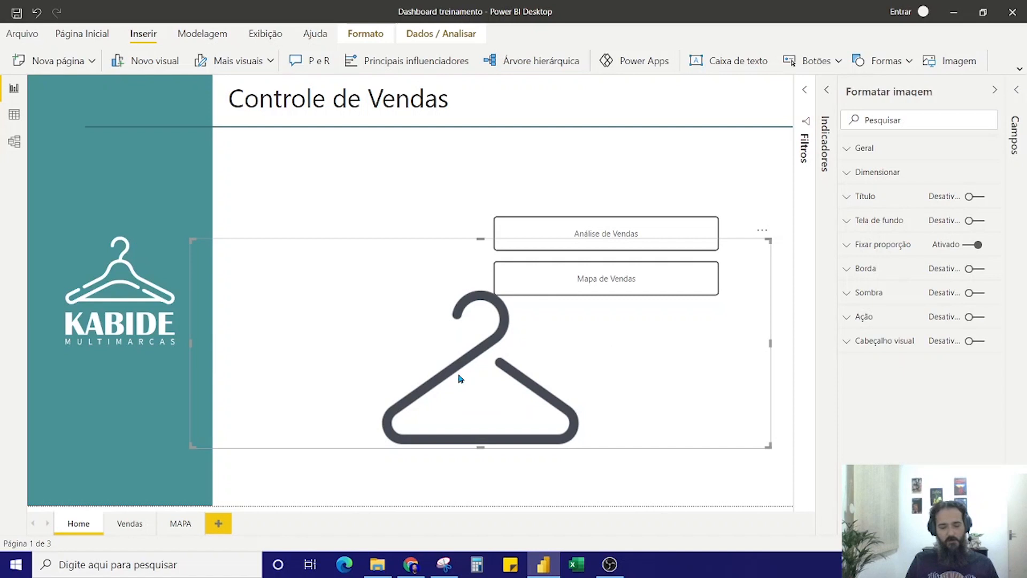
Move the hanger image from Home to the Vendas page and shrink it to fit the sidebar's upper-left corner above the cards
key(Delete)
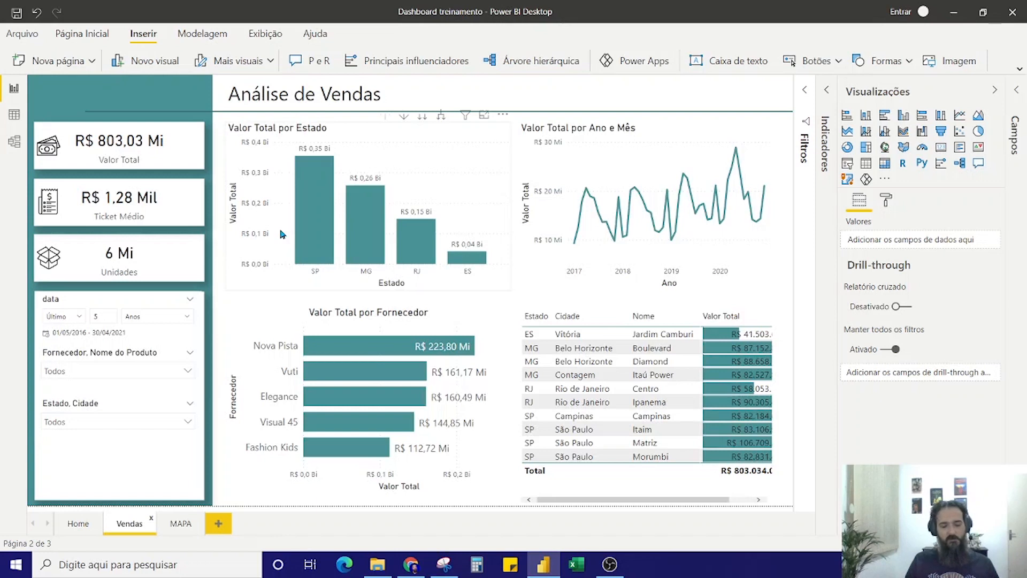
key(ctrl+z)
key(ctrl+z)
key(ctrl+z)
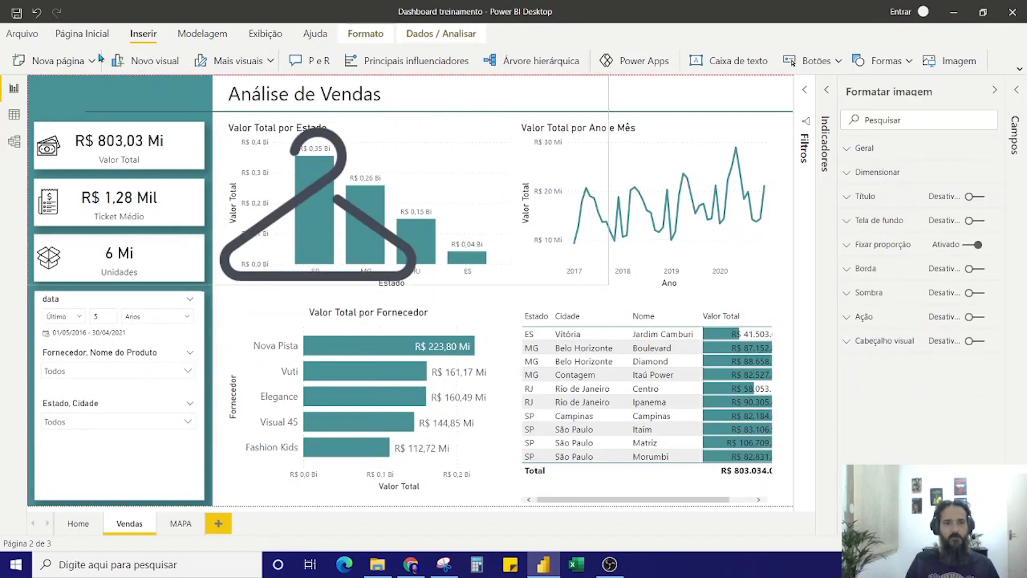
drag(609, 281, 68, 94)
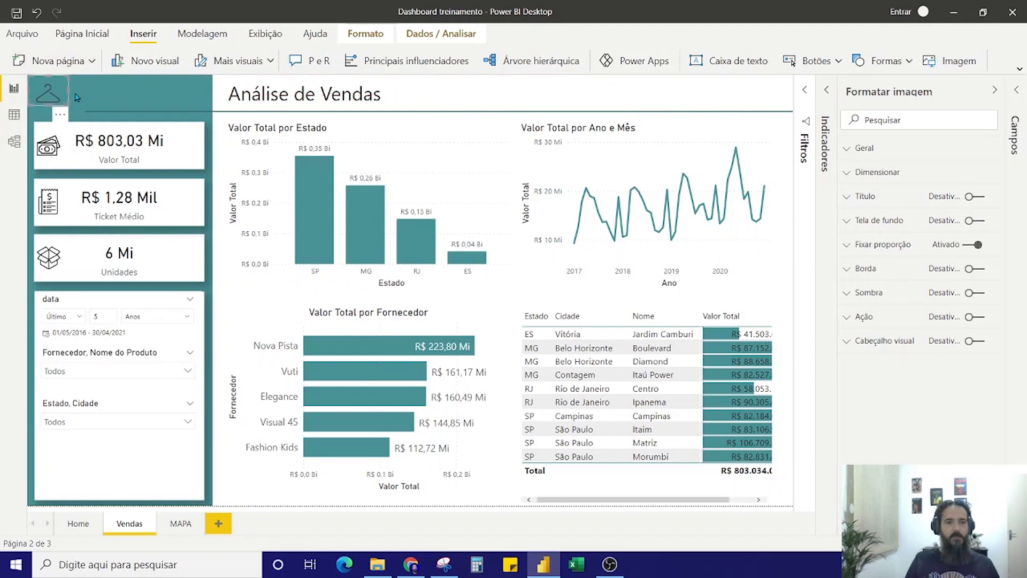
click(463, 93)
Enable the hanger image's action with type Navegação na página and Home as the destination
click(49, 96)
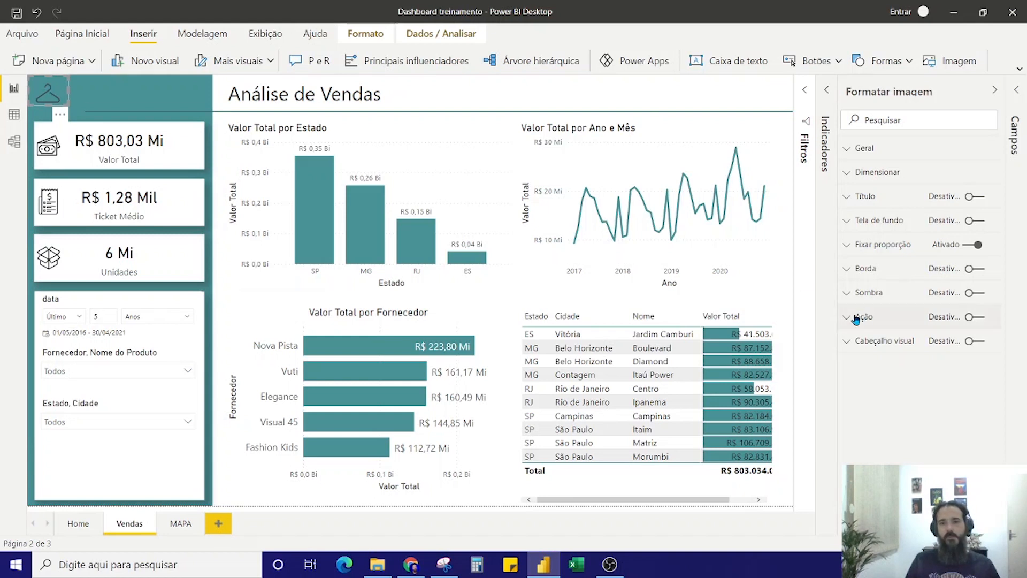
click(974, 317)
click(864, 317)
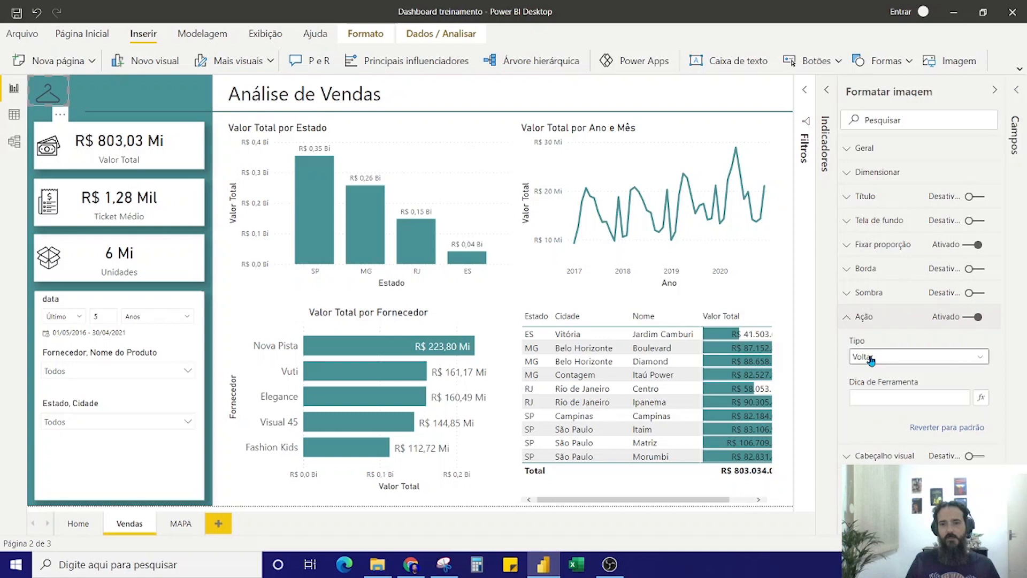
click(891, 359)
click(892, 401)
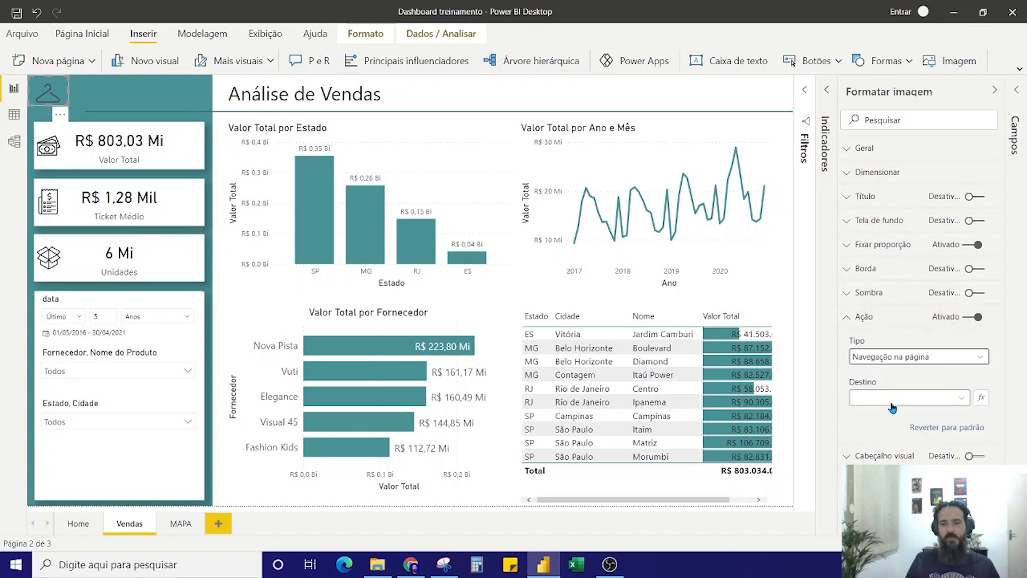
click(904, 401)
click(867, 427)
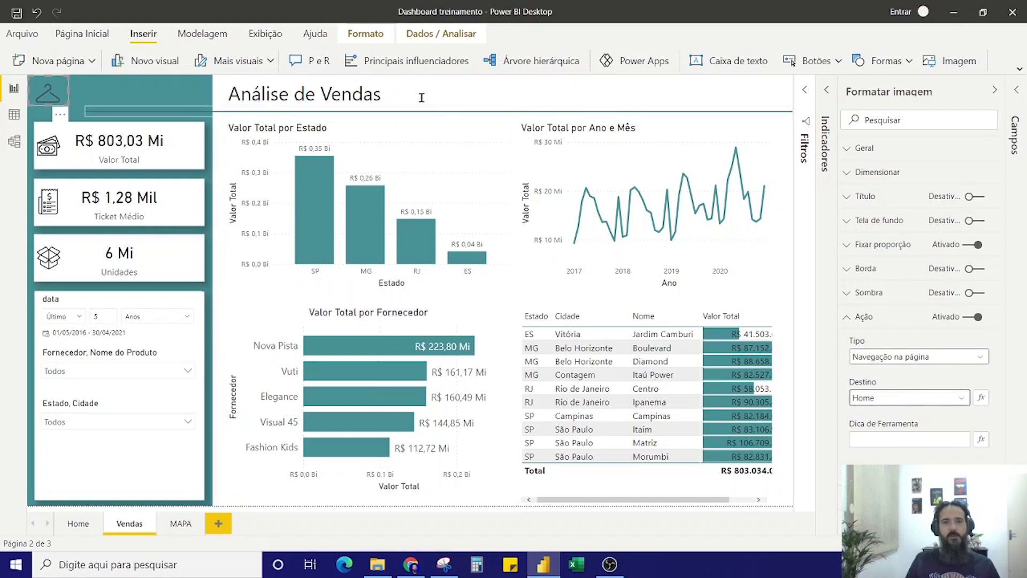
click(405, 105)
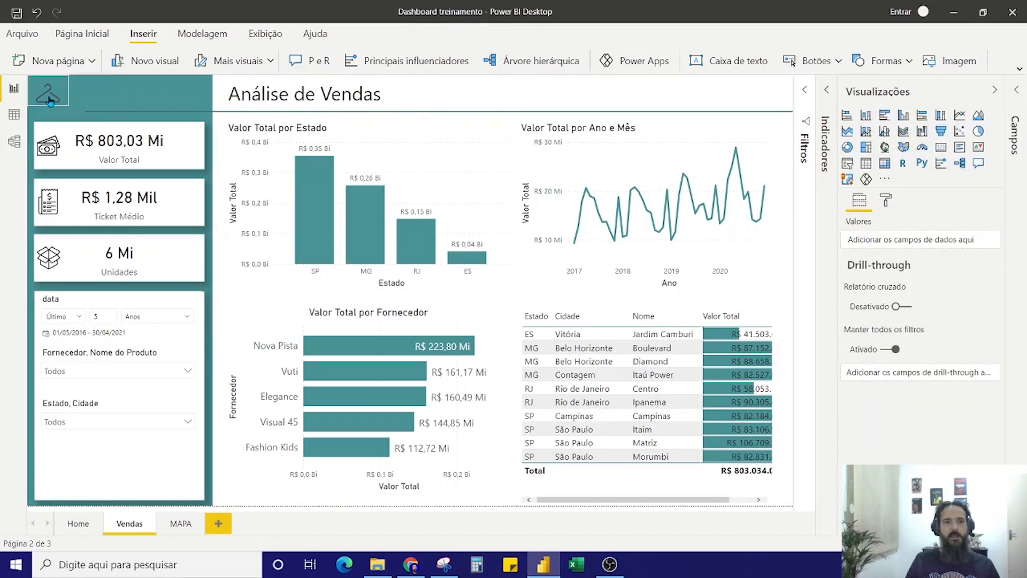
Nudge the hanger image slightly right and down within the Vendas sidebar
click(49, 99)
key(Right)
key(Right)
key(Right)
key(Right)
key(Right)
key(Right)
key(Right)
key(Right)
key(Right)
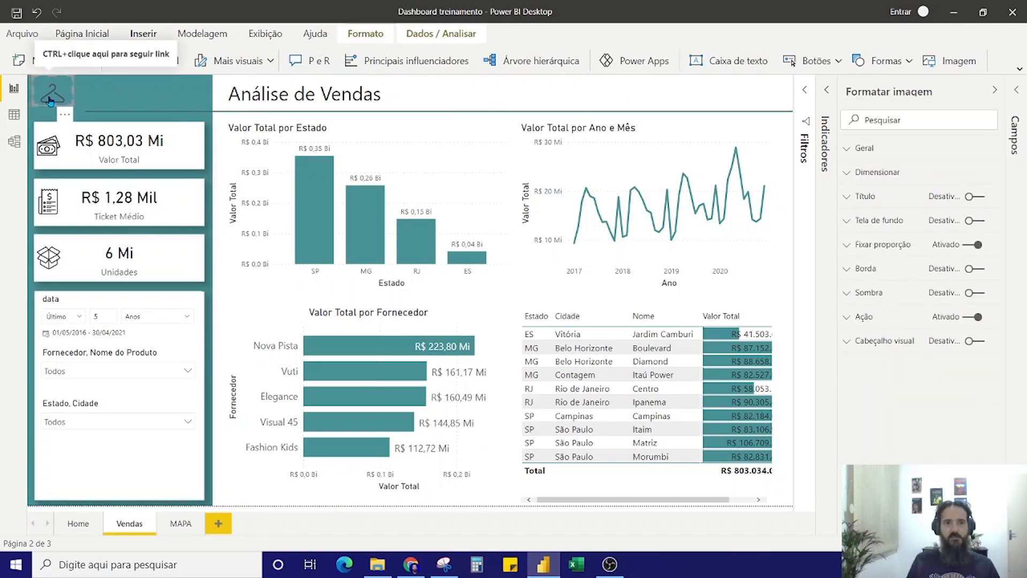
key(Down)
key(Down)
key(Down)
key(Right)
key(Right)
key(Right)
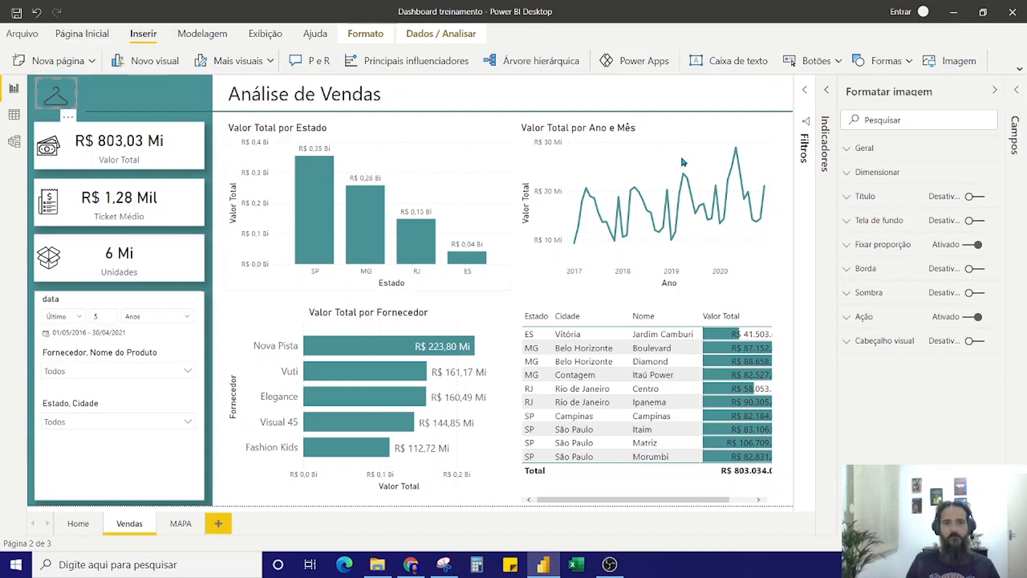
click(634, 86)
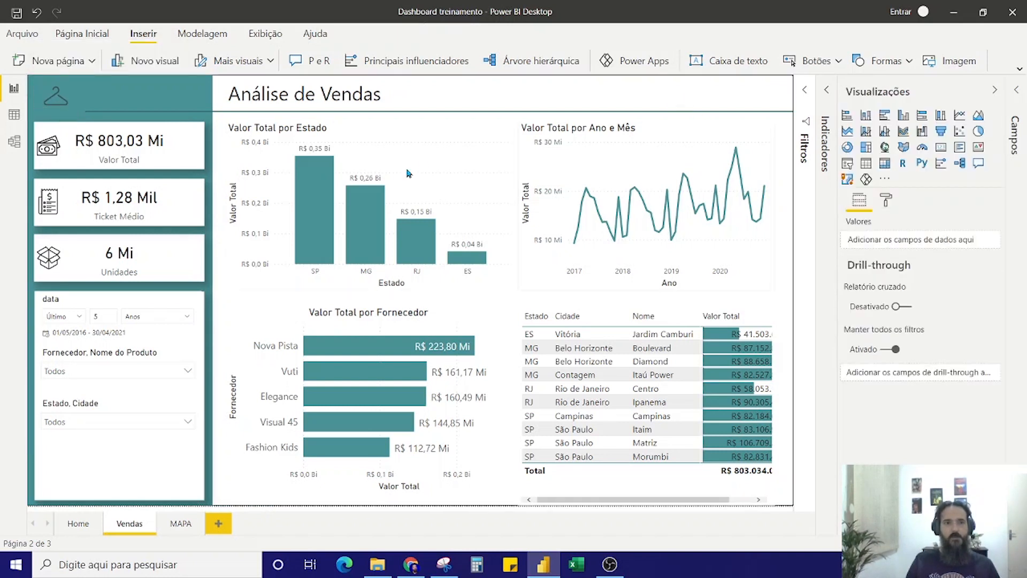
Test the hanger image's link to Home, returning to Vendas through the Análise de Vendas button
ctrl+click(55, 95)
ctrl+click(564, 241)
ctrl+click(565, 242)
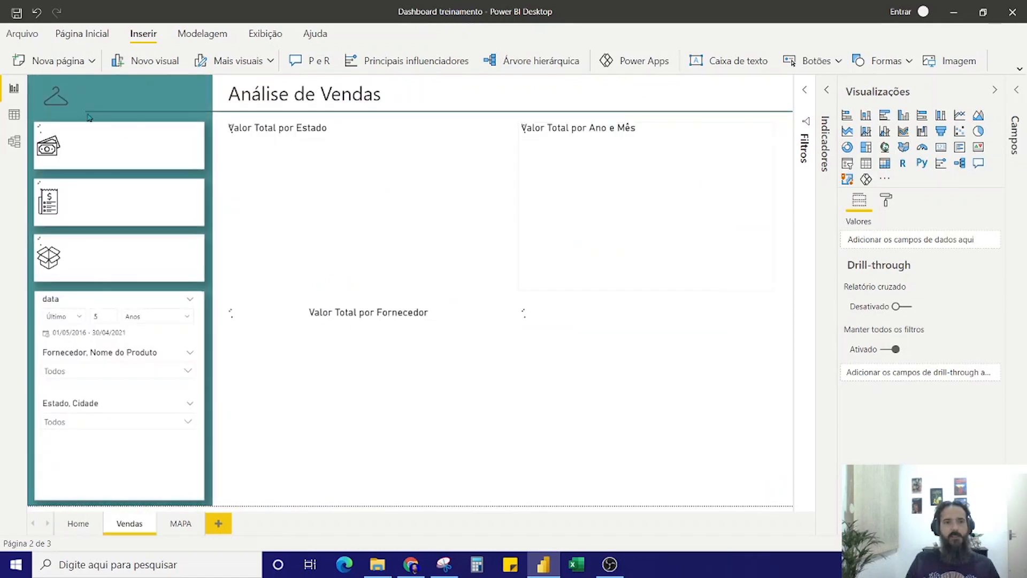
Copy the linked hanger image from Vendas to the same sidebar position on the MAPA page
click(72, 95)
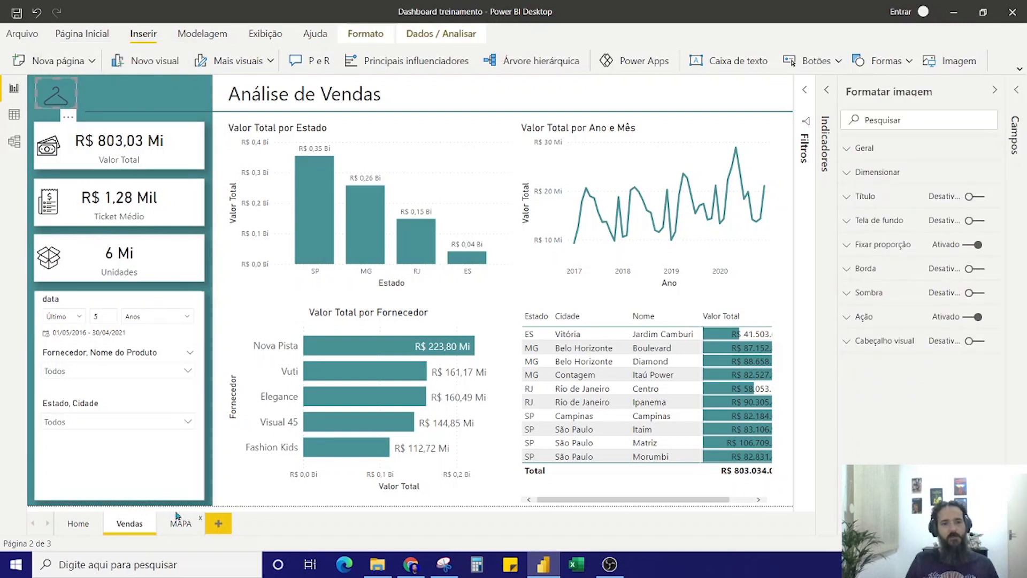
click(180, 523)
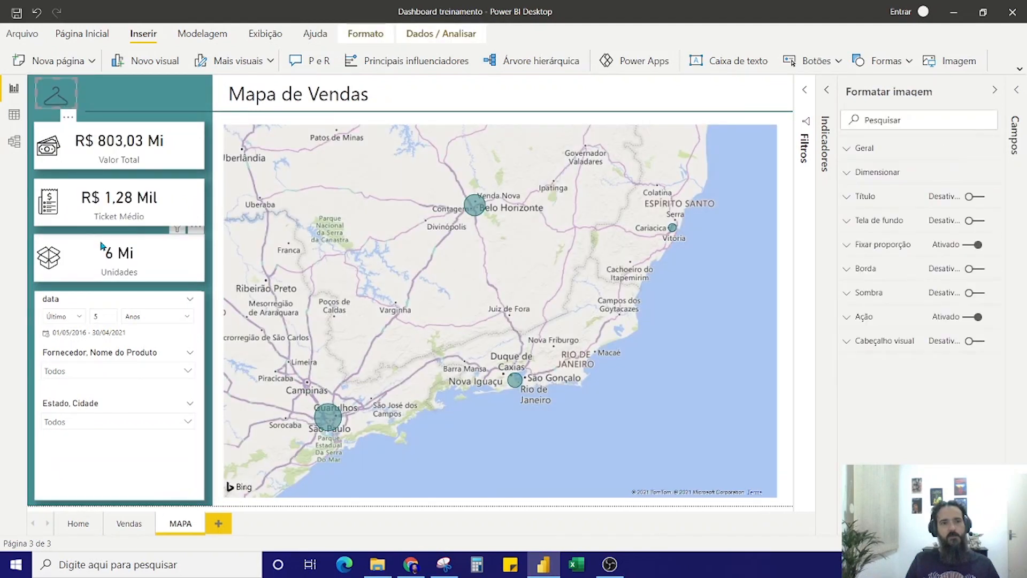
click(563, 92)
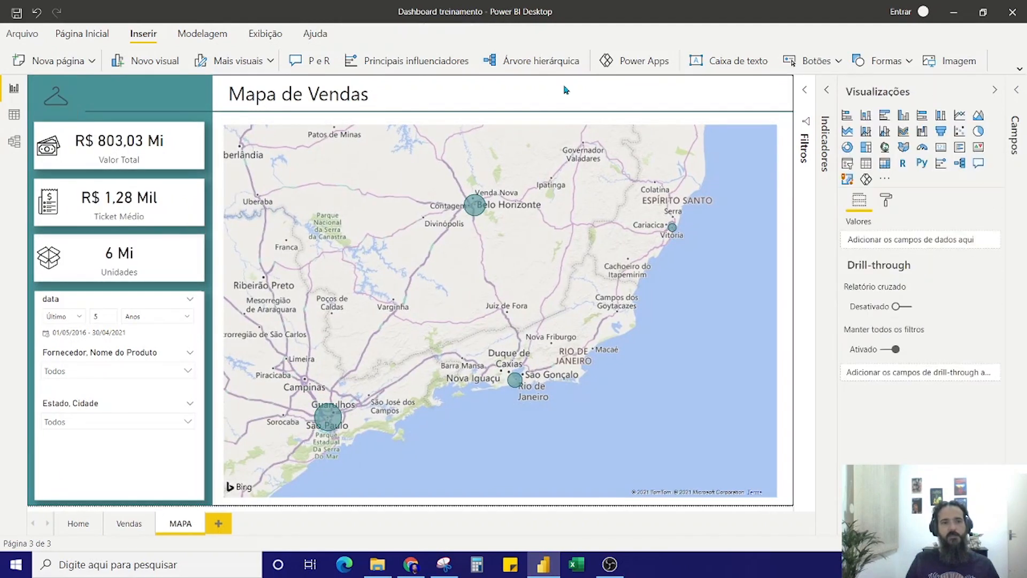
Test the hanger links on MAPA and Vendas together with Home's Análise de Vendas and Mapa de Vendas buttons, ending on Home
ctrl+click(55, 102)
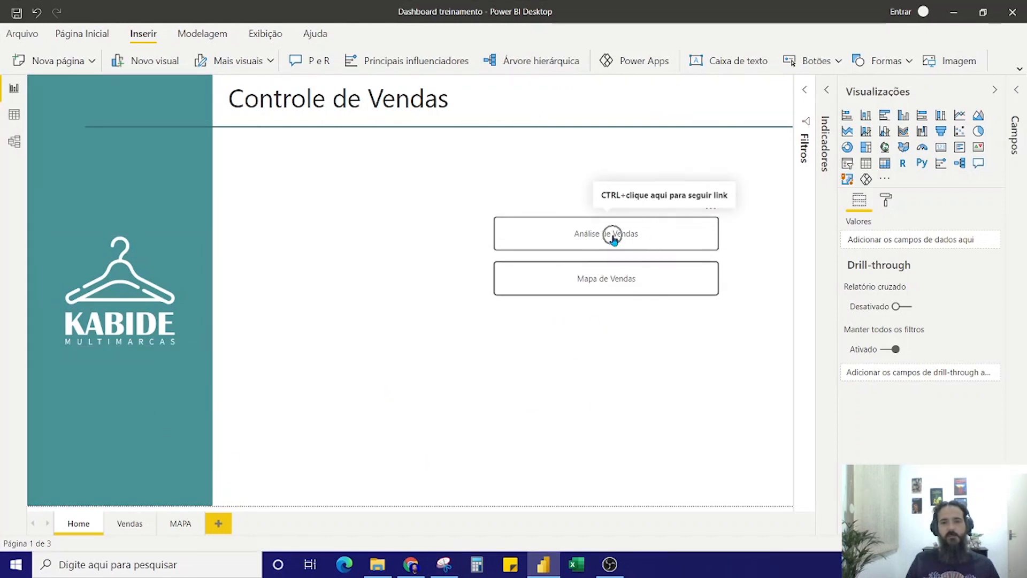
ctrl+click(613, 239)
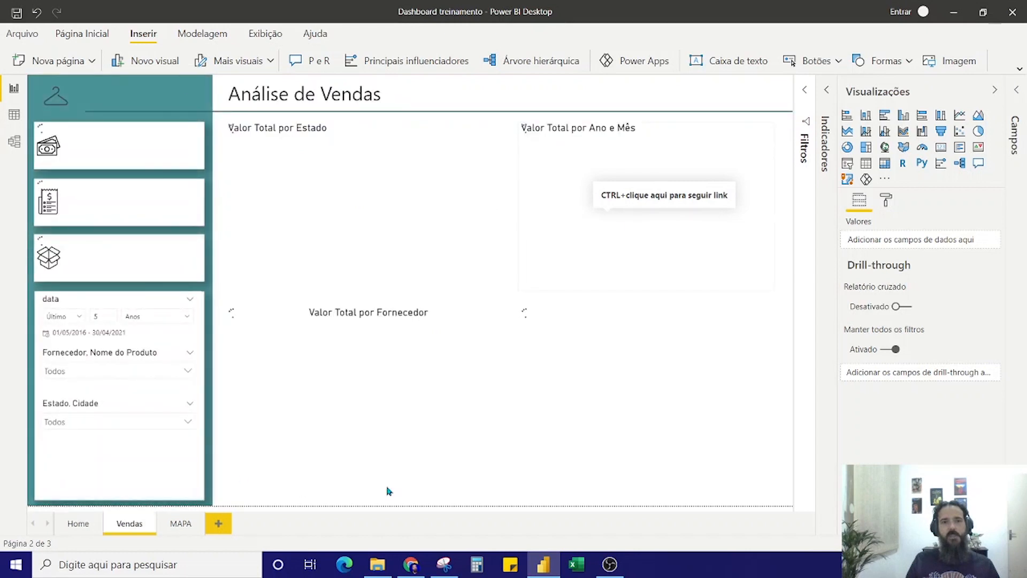
ctrl+click(45, 102)
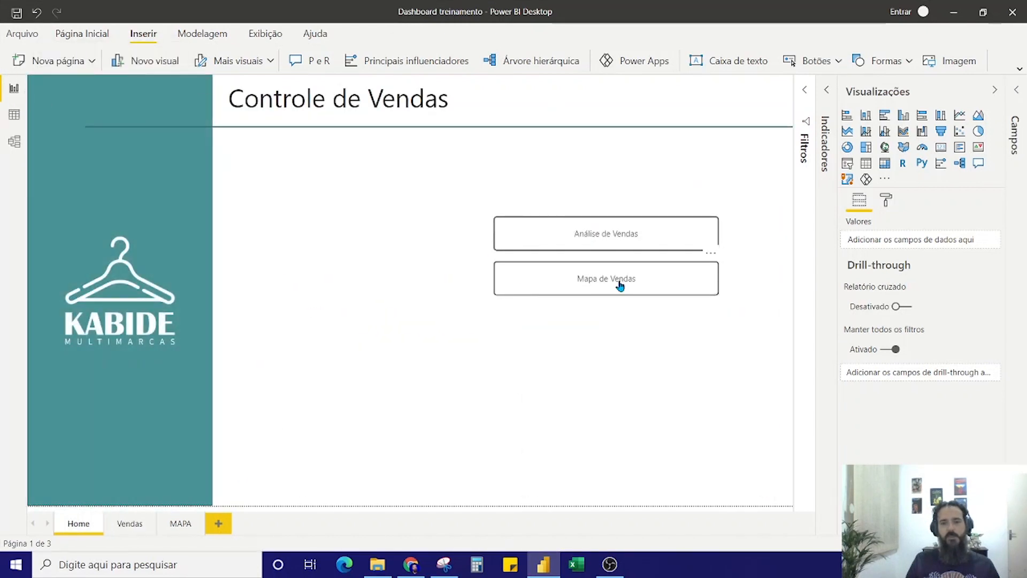
ctrl+click(619, 284)
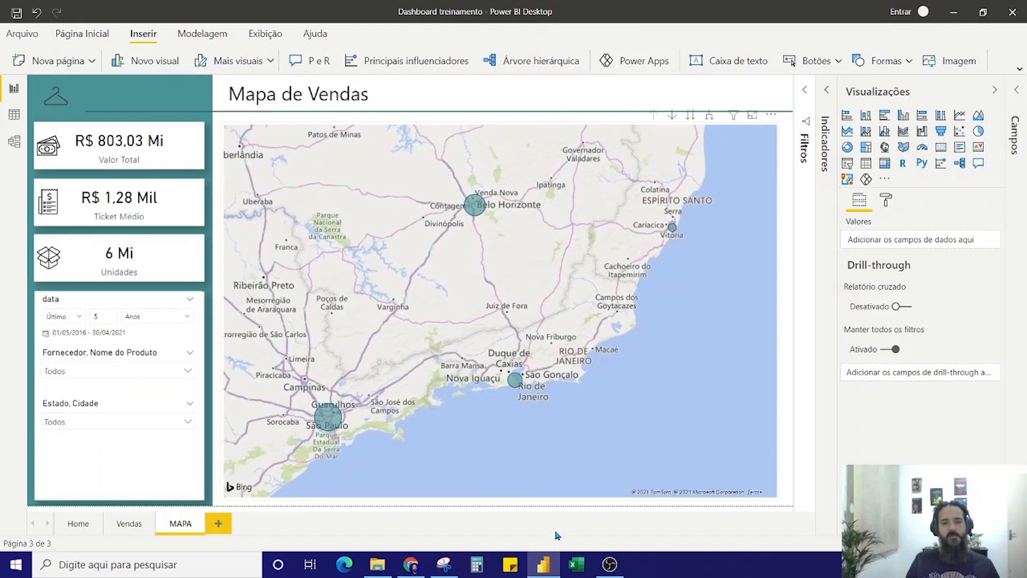
click(126, 98)
Collapse Visualizações, show Indicadores, and bring up the MAPA page after viewing Vendas and Home
mouse_move(610, 564)
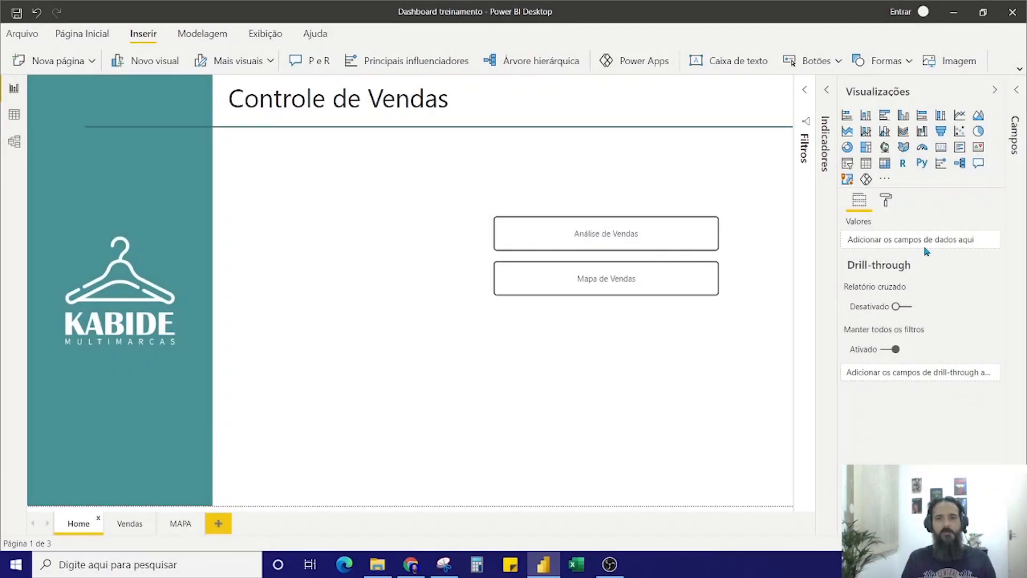
click(884, 102)
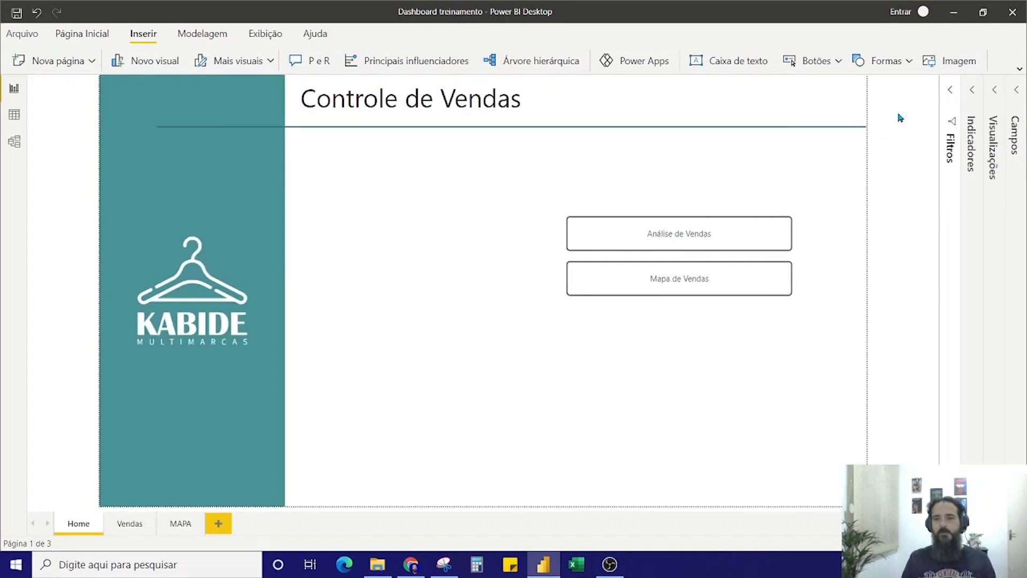
click(971, 95)
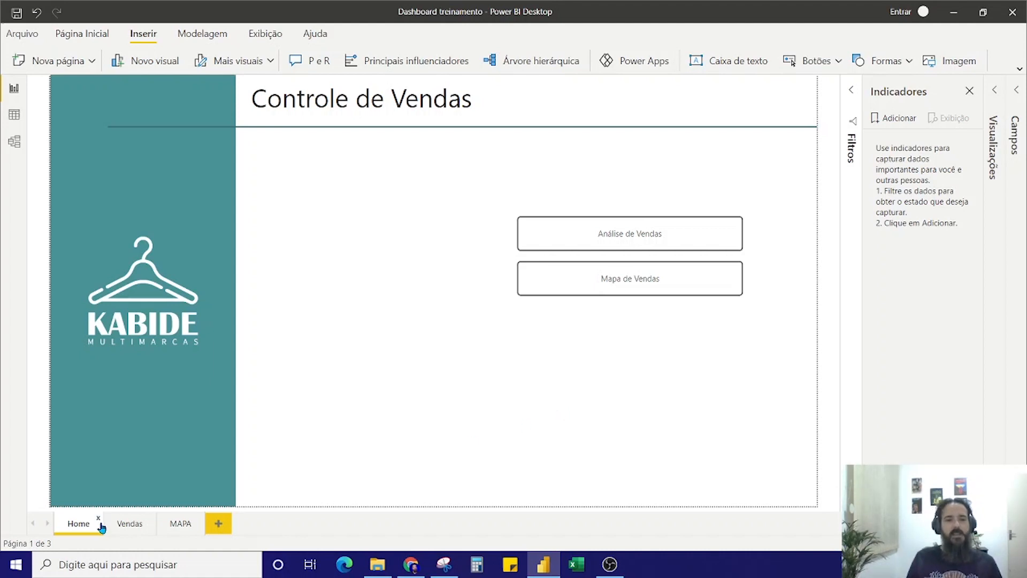
click(121, 527)
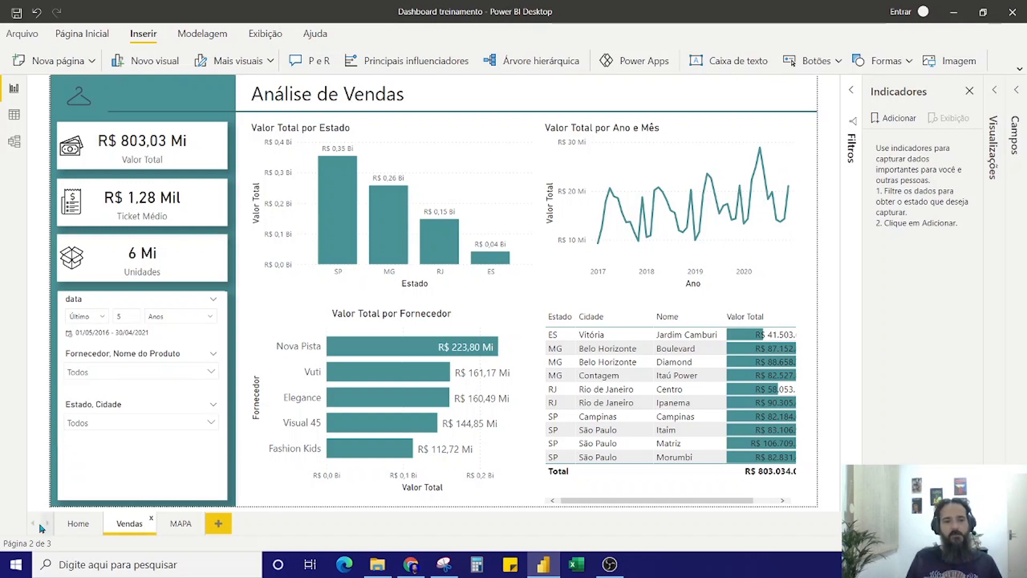
click(71, 526)
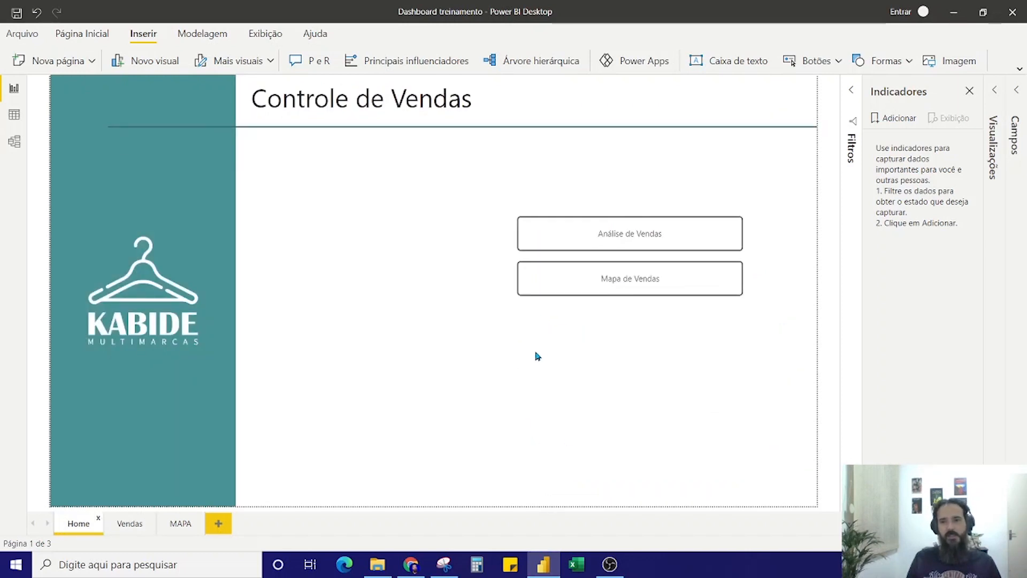
click(181, 524)
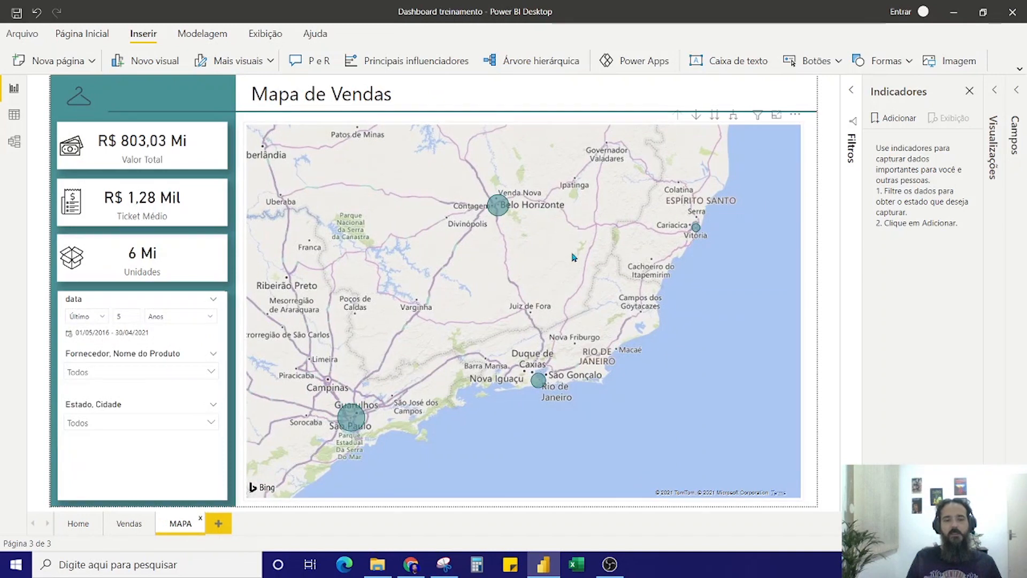
Add a bookmark of the MAPA page and rename it Mapa
click(897, 122)
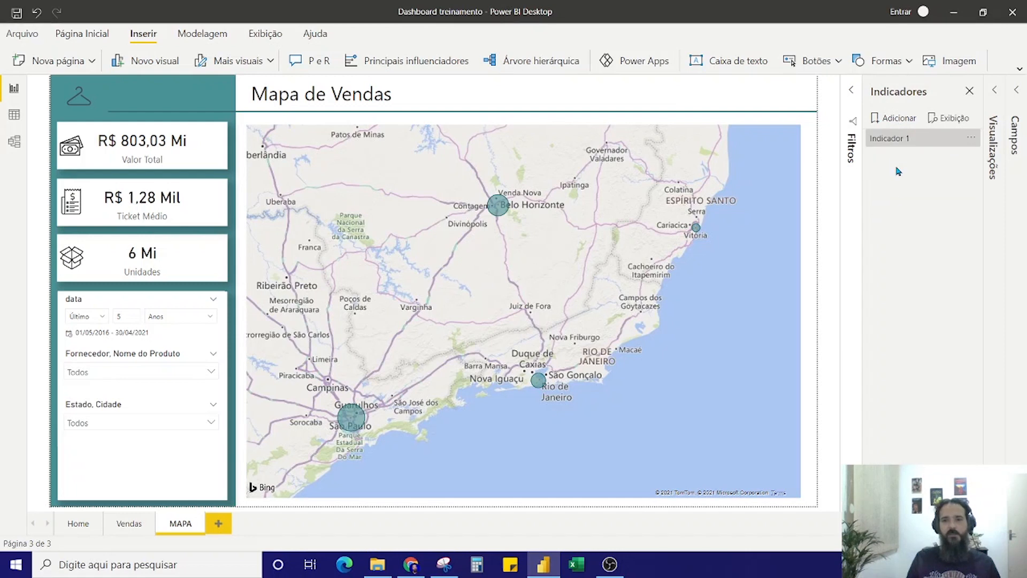
click(882, 140)
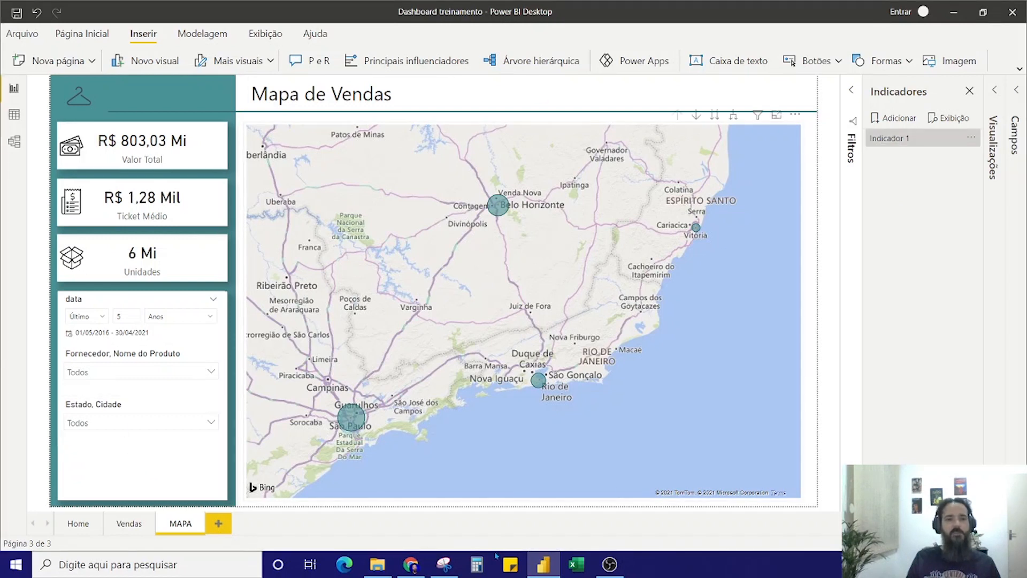
double_click(895, 143)
text(Mapa)
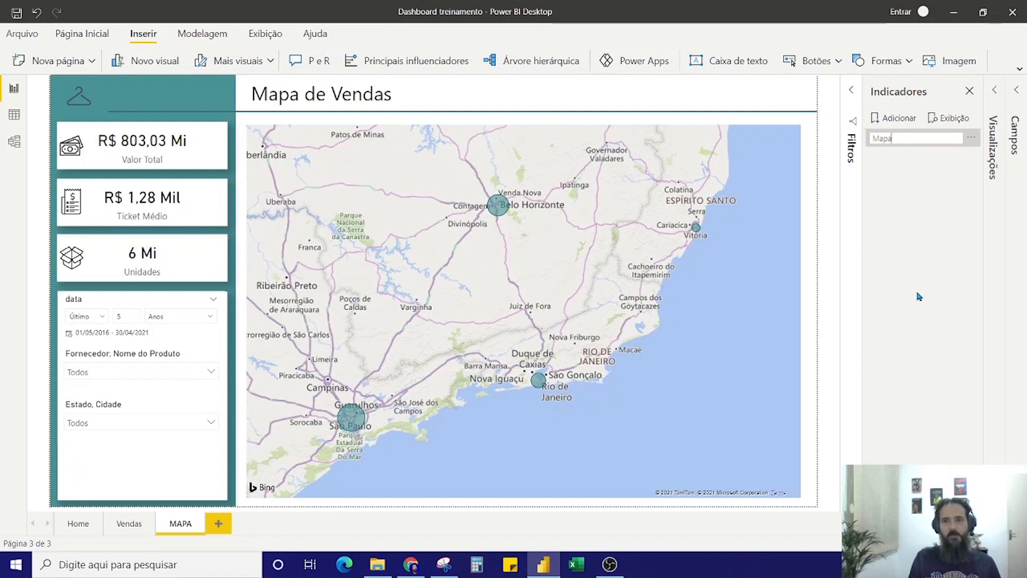
key(Return)
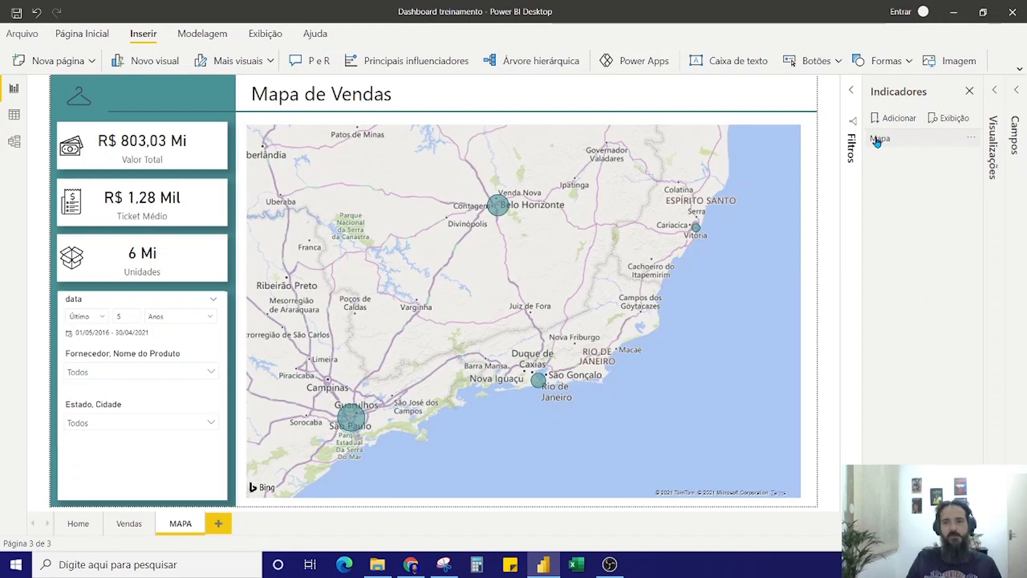
Review the Mapa bookmark's options for Dados, Exibir, Página atual and the visuals it covers
click(971, 140)
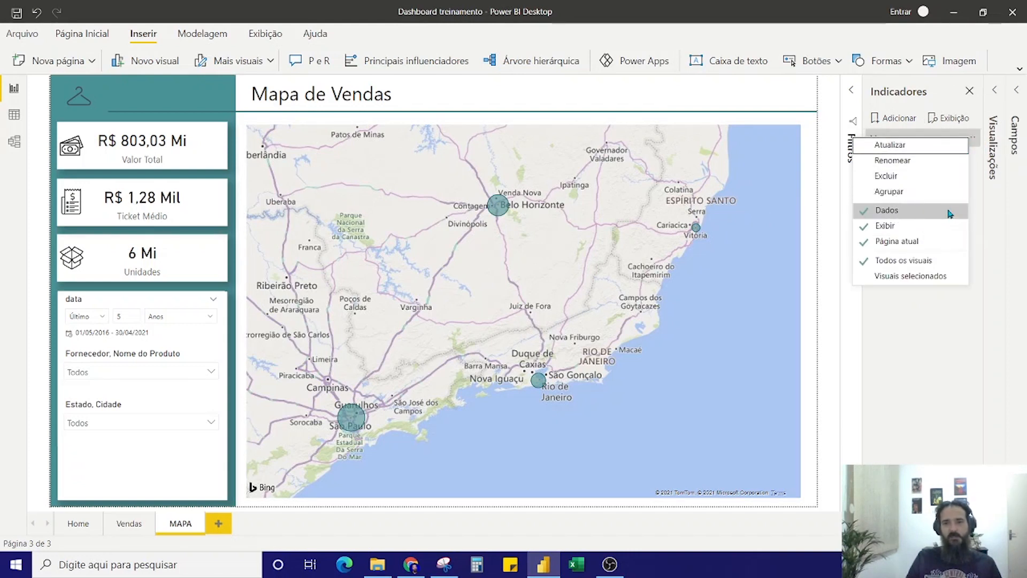
click(940, 228)
click(938, 242)
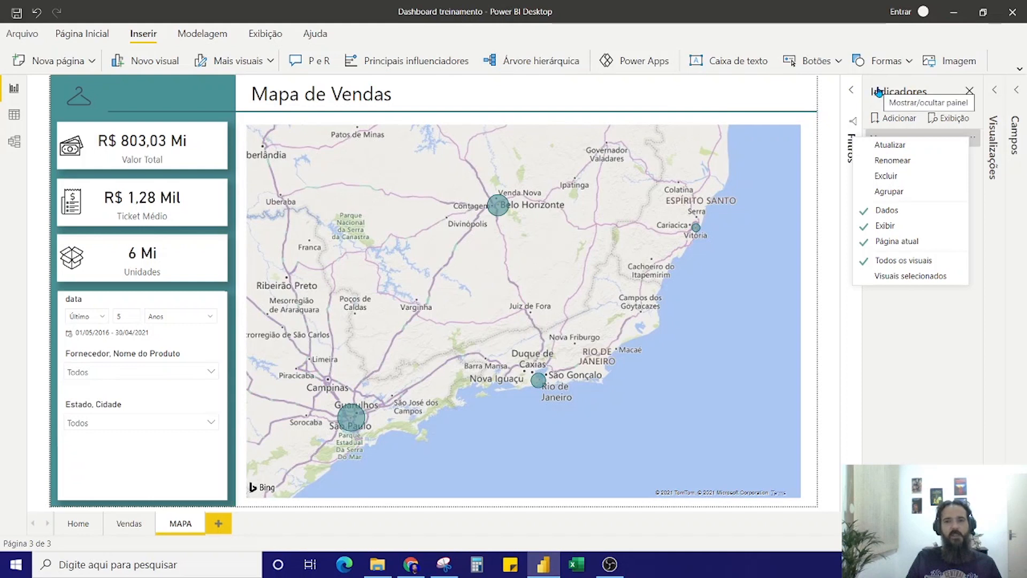
click(771, 98)
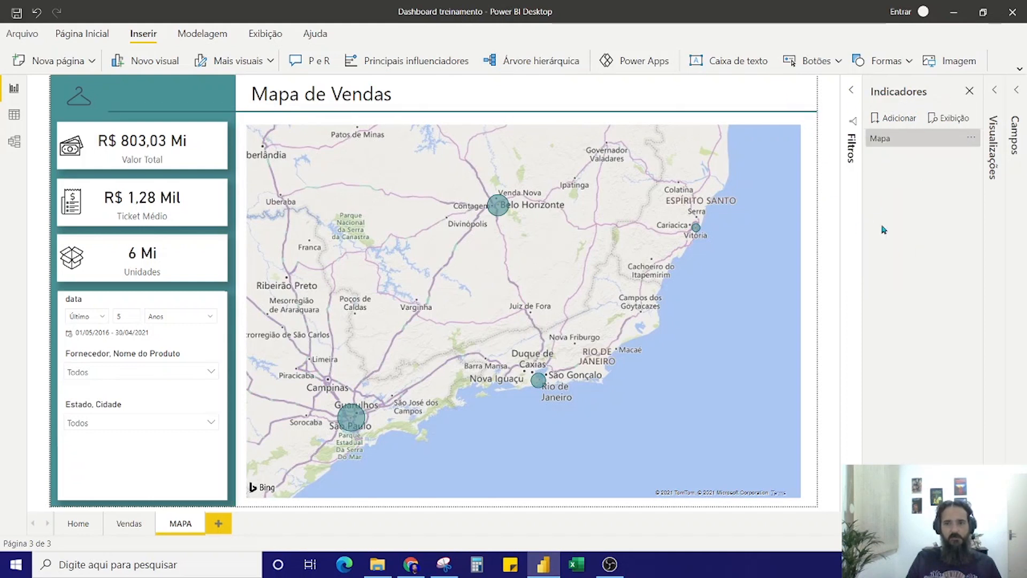
Insert a blank button on the Home page and place it, widened, below the Mapa de Vendas button
click(87, 529)
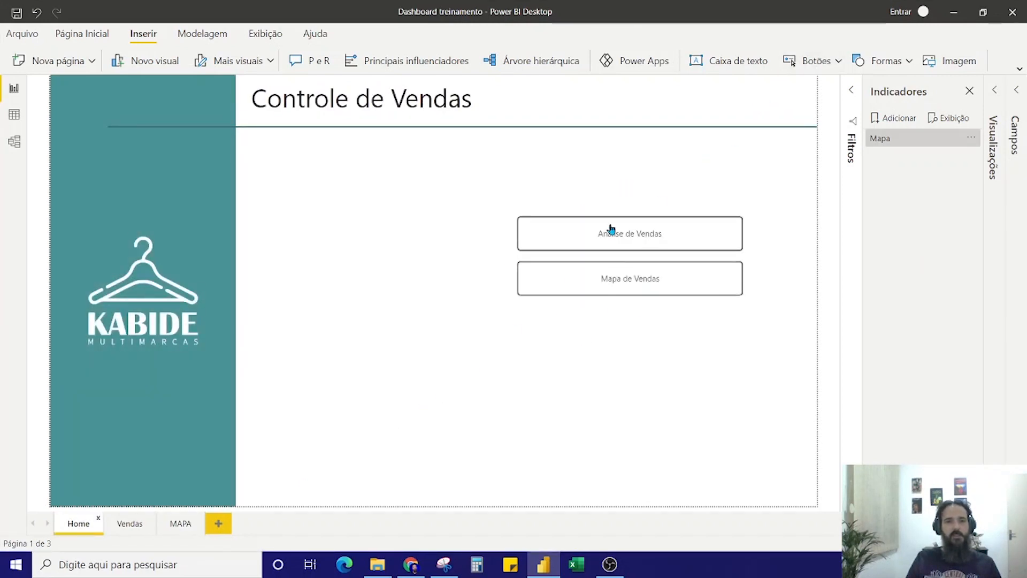
click(828, 68)
click(807, 260)
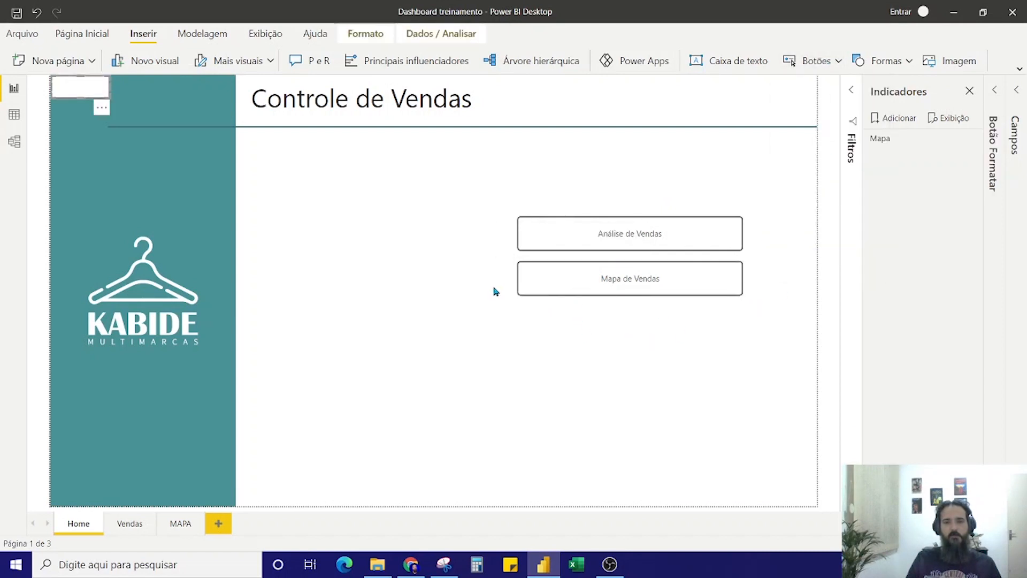
drag(76, 81, 547, 360)
drag(485, 362, 675, 359)
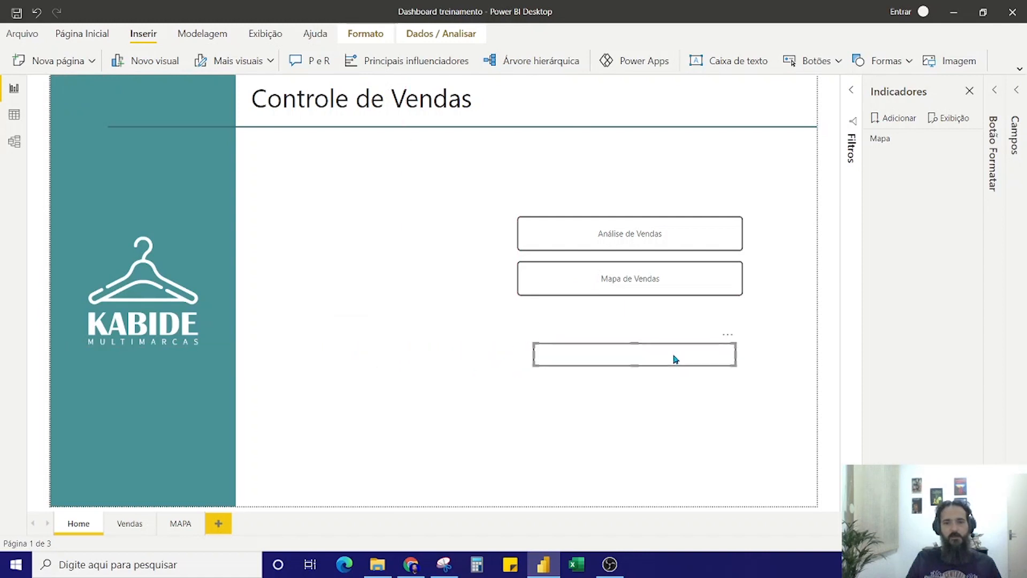
Turn on the new button's text and set it to "teste de indicador"
click(997, 88)
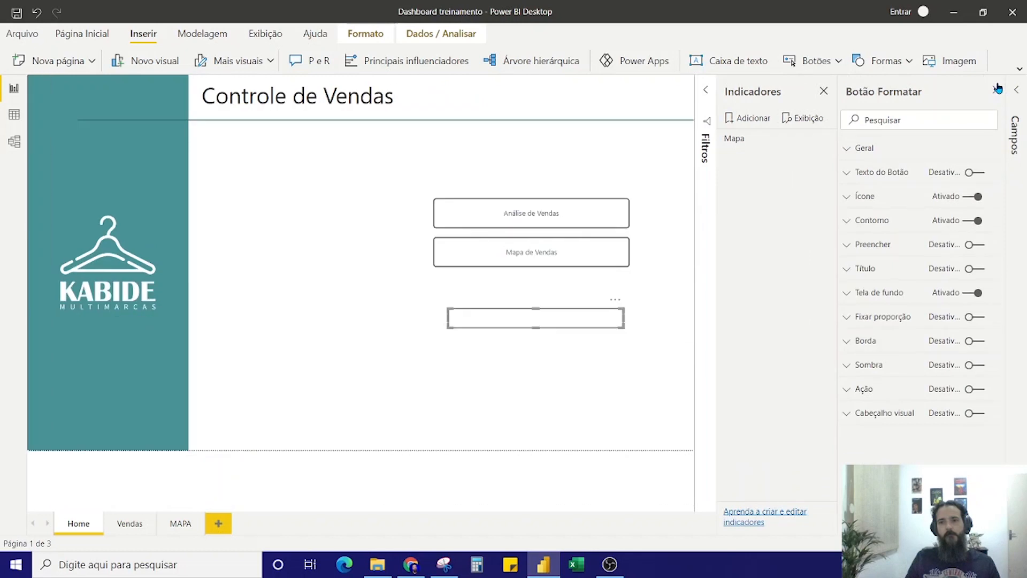
click(870, 153)
click(845, 155)
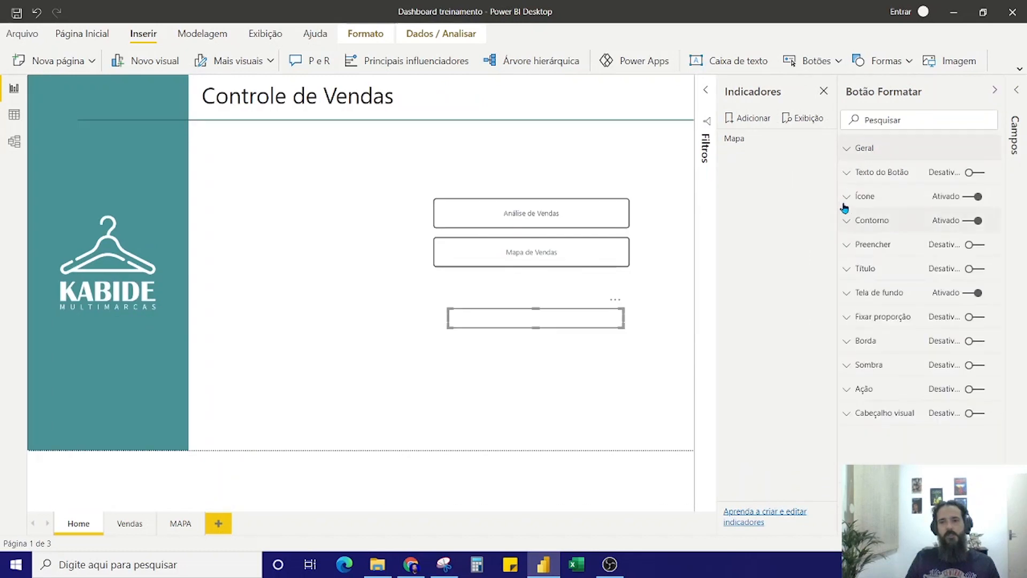
click(846, 173)
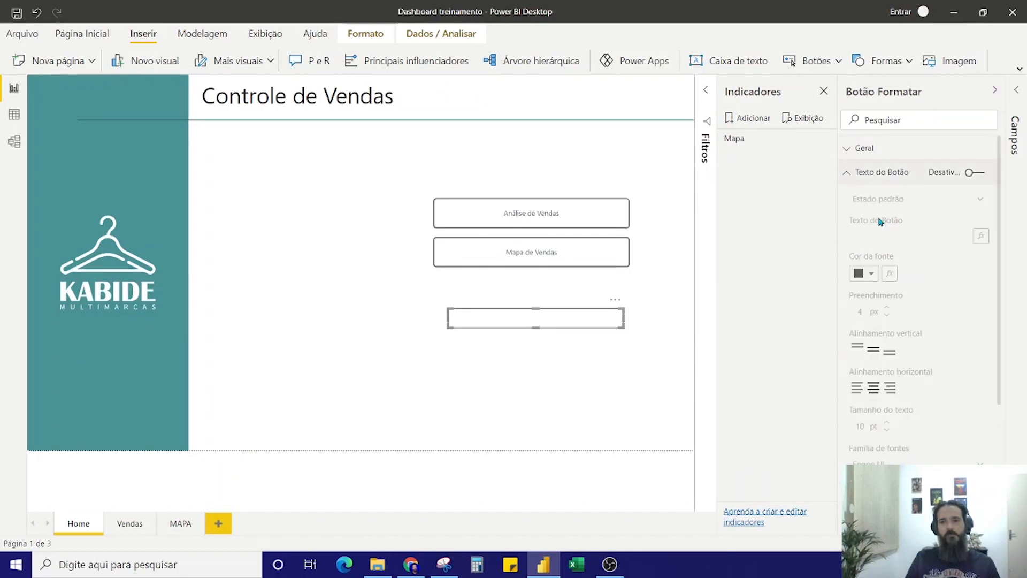
click(972, 172)
click(907, 242)
text(teste)
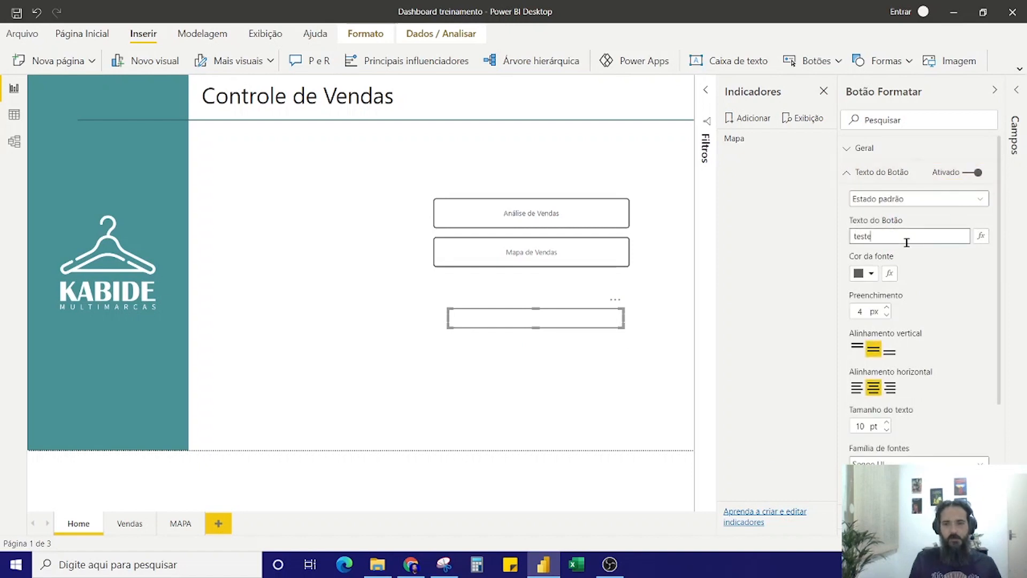
text( de indicador)
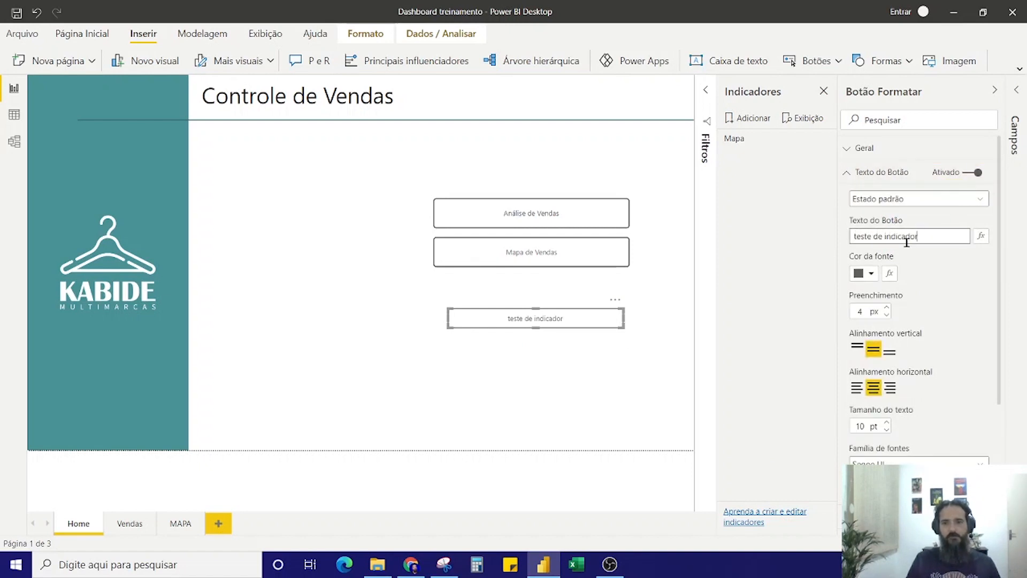
click(539, 393)
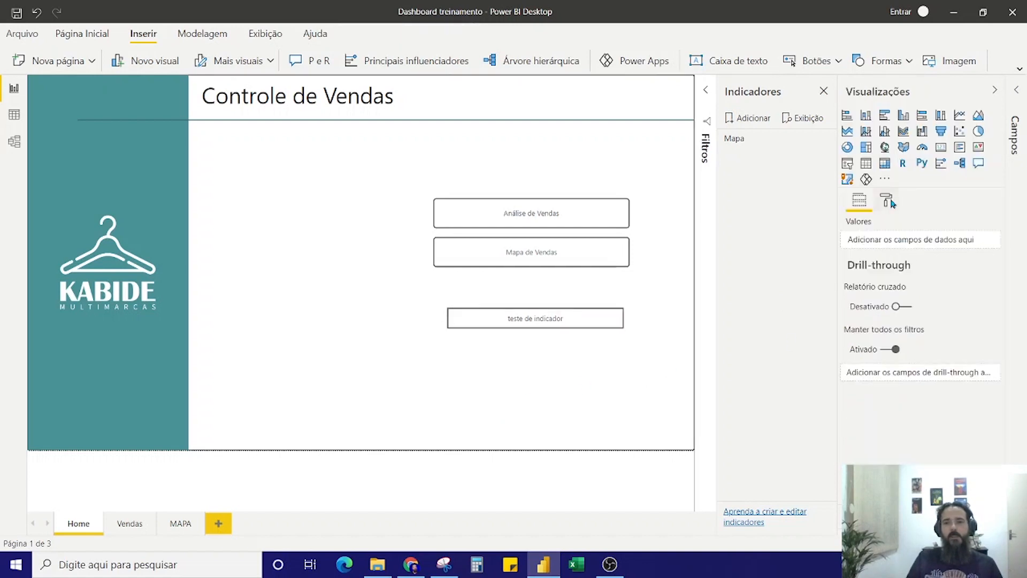
Turn on the teste de indicador button's action, with type Indicador and the Mapa bookmark as its target
click(552, 325)
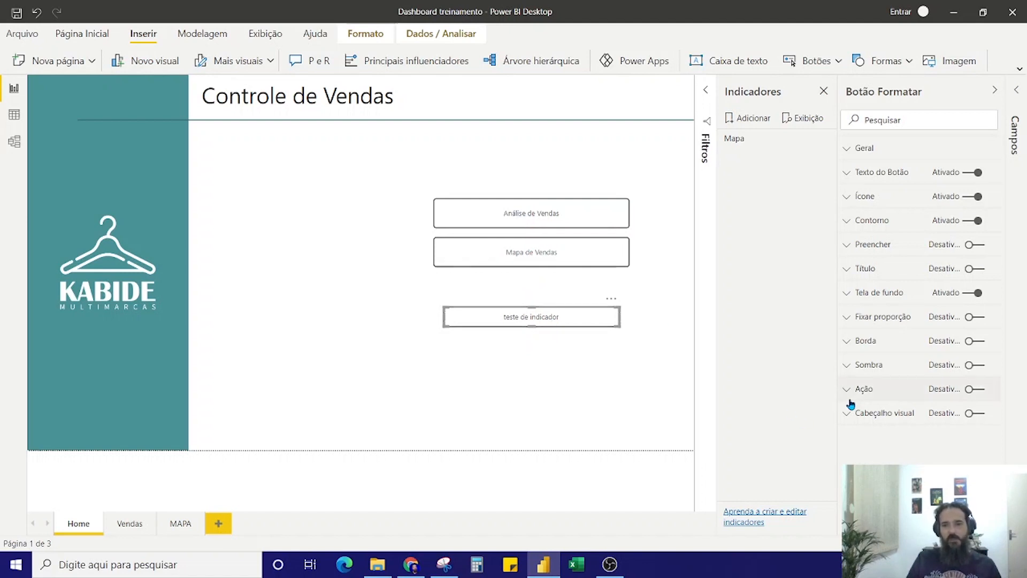
click(973, 389)
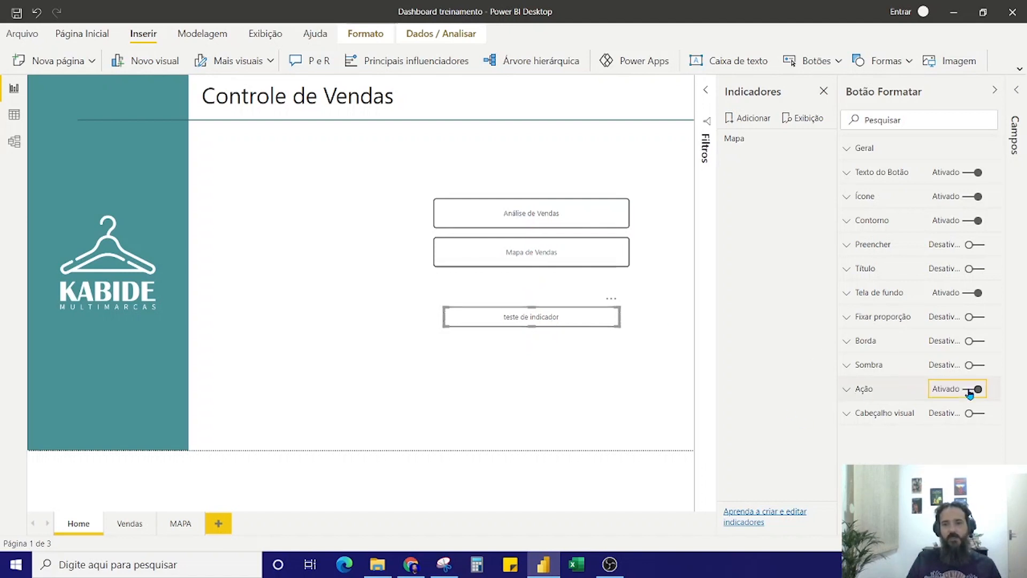
click(845, 390)
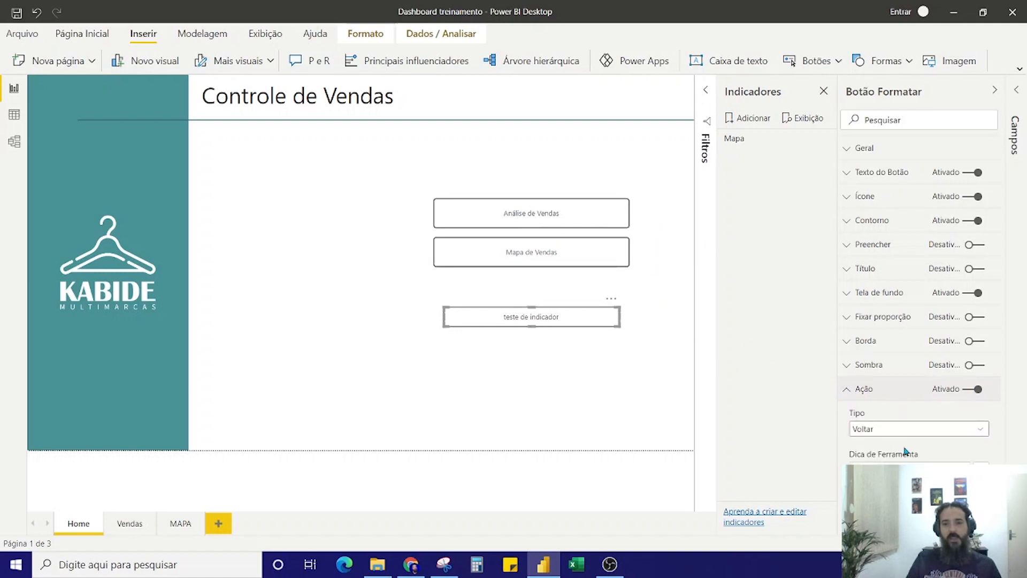
click(928, 432)
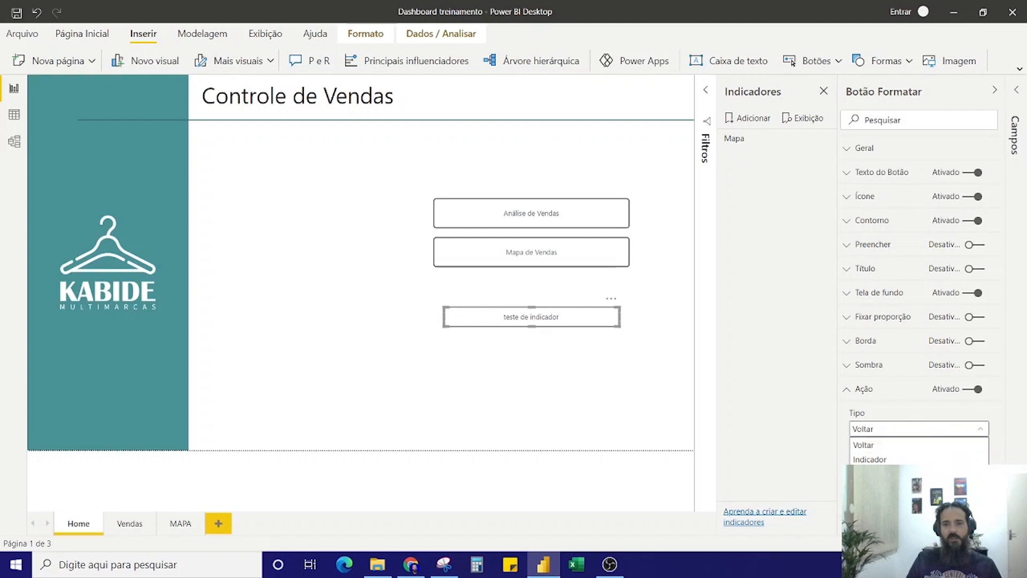
click(869, 459)
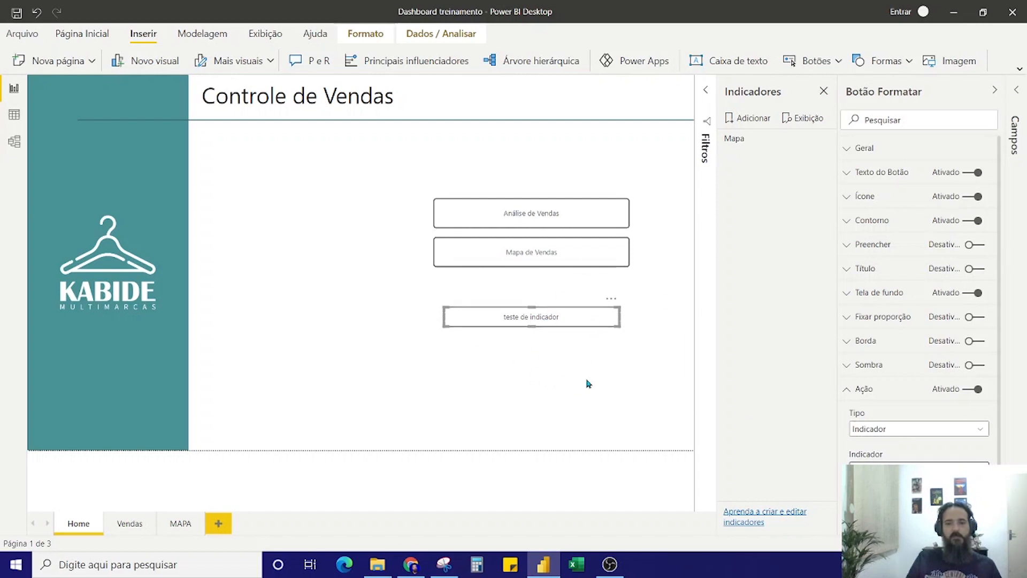
click(847, 391)
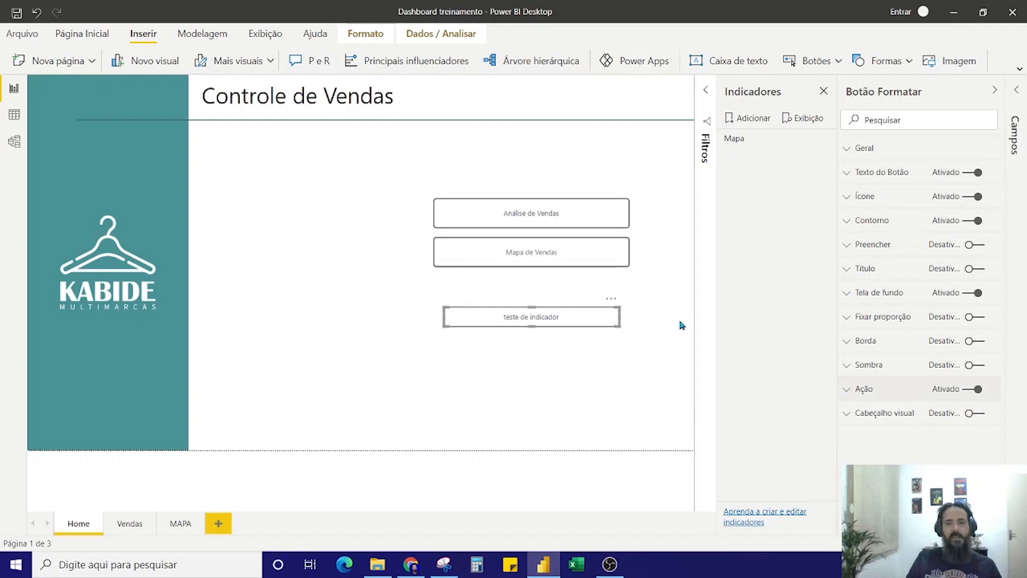
click(487, 354)
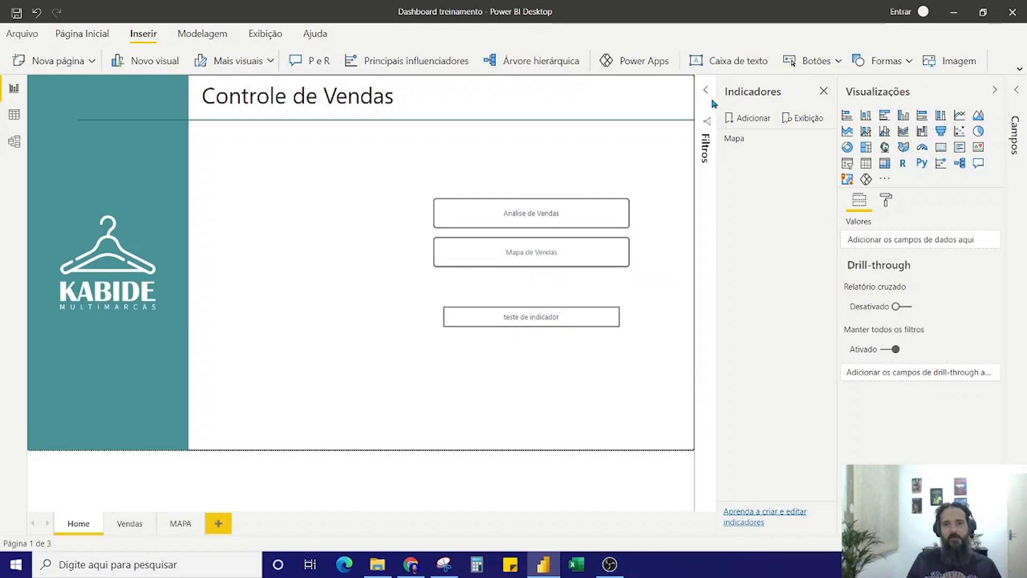
Check the Mapa bookmark's options and follow the teste de indicador button to the MAPA page
click(826, 139)
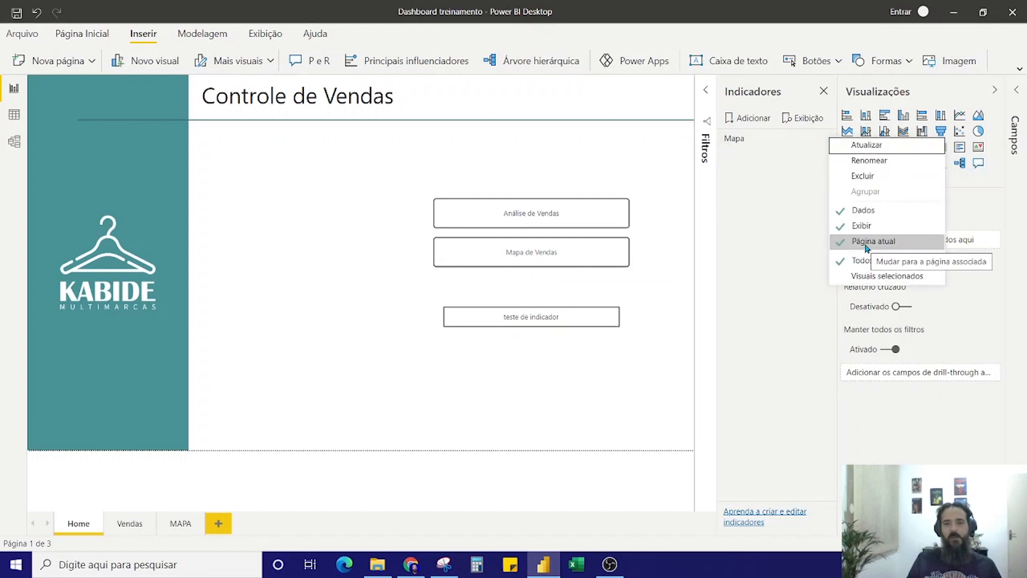
click(660, 360)
ctrl+click(518, 323)
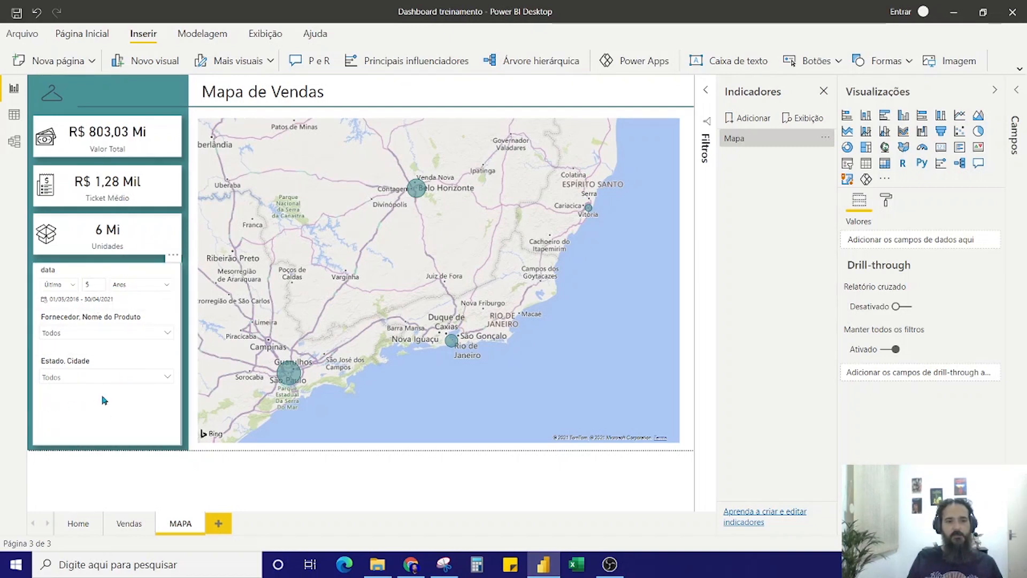
Filter the MAPA page by supplier Elegance and state SP, and expand SP to its cities in the slicer
click(168, 333)
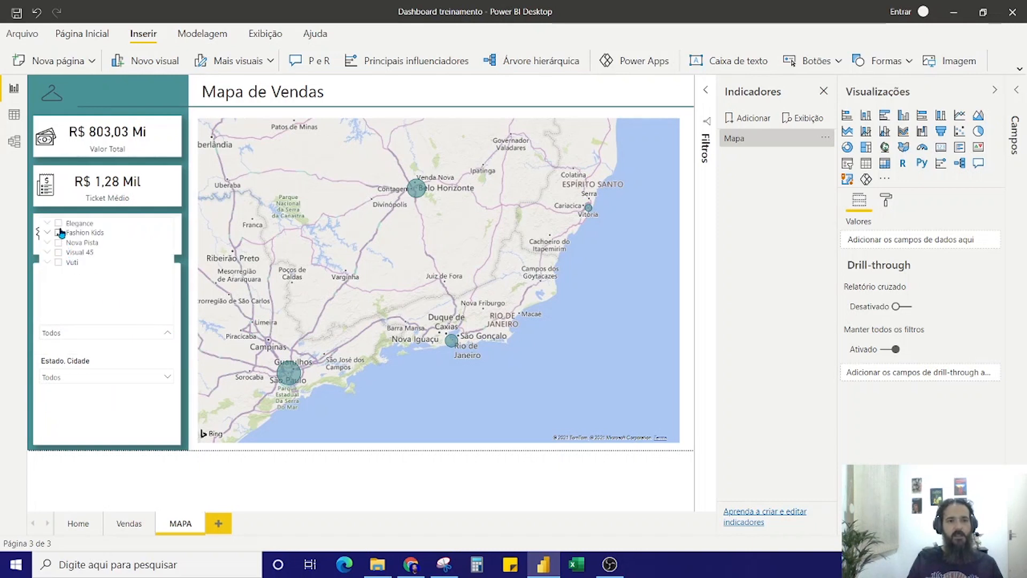
click(58, 223)
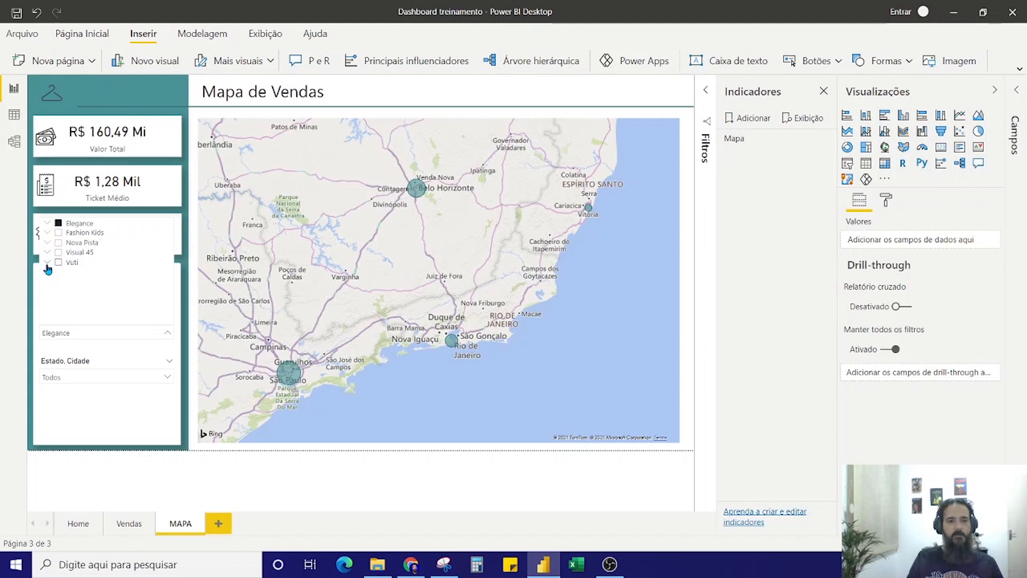
click(182, 333)
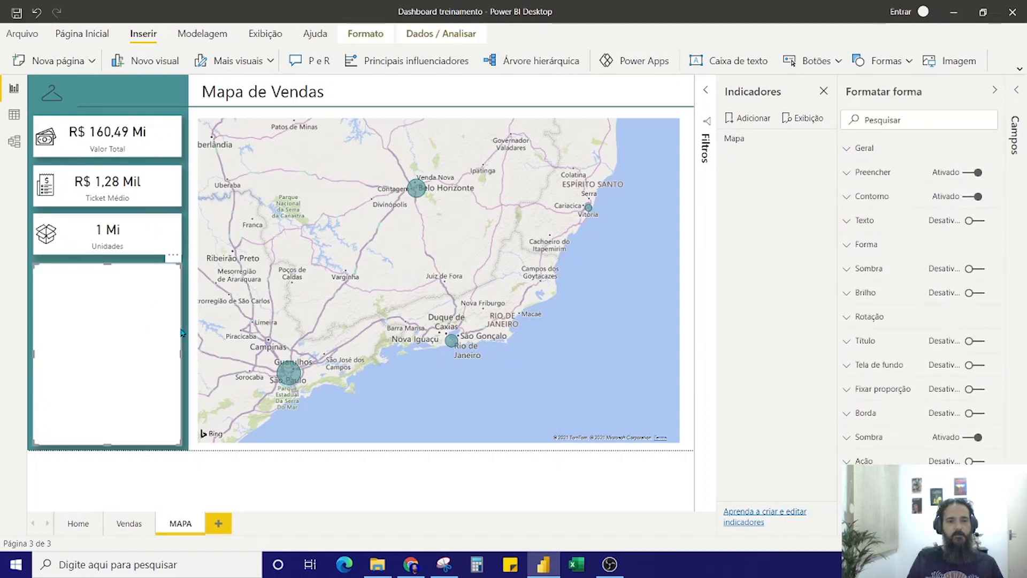
click(190, 355)
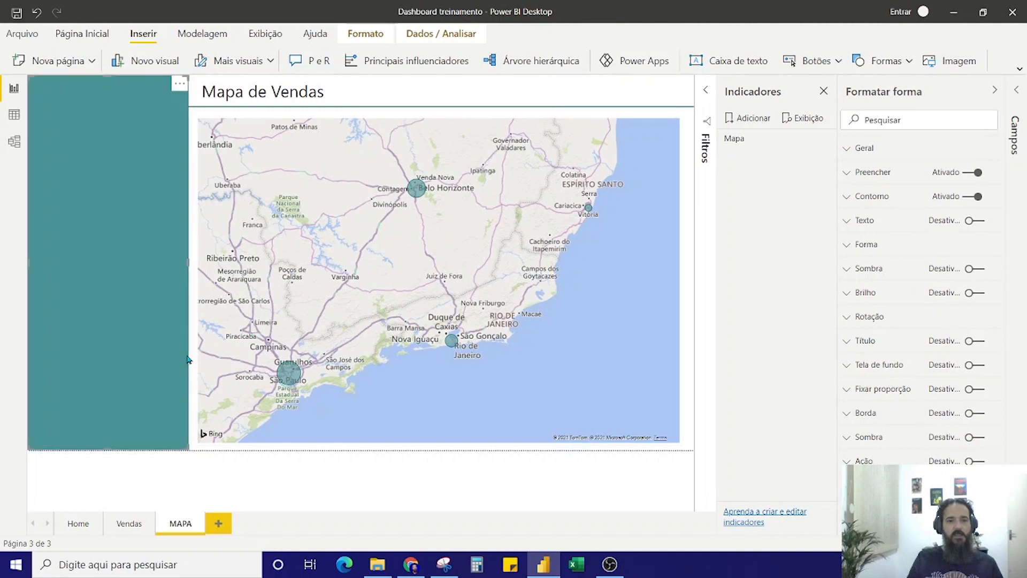
click(191, 352)
click(113, 377)
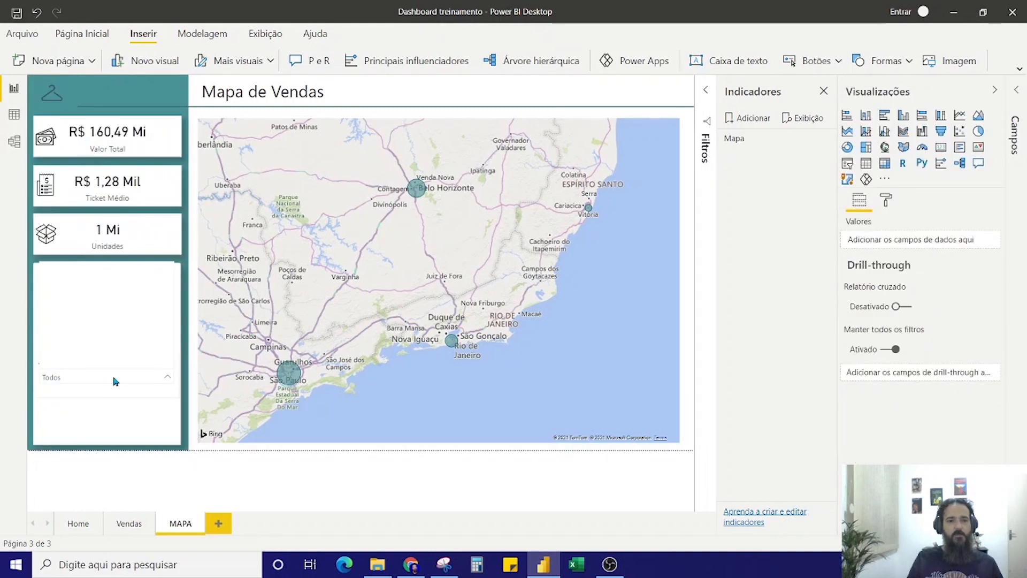
click(59, 297)
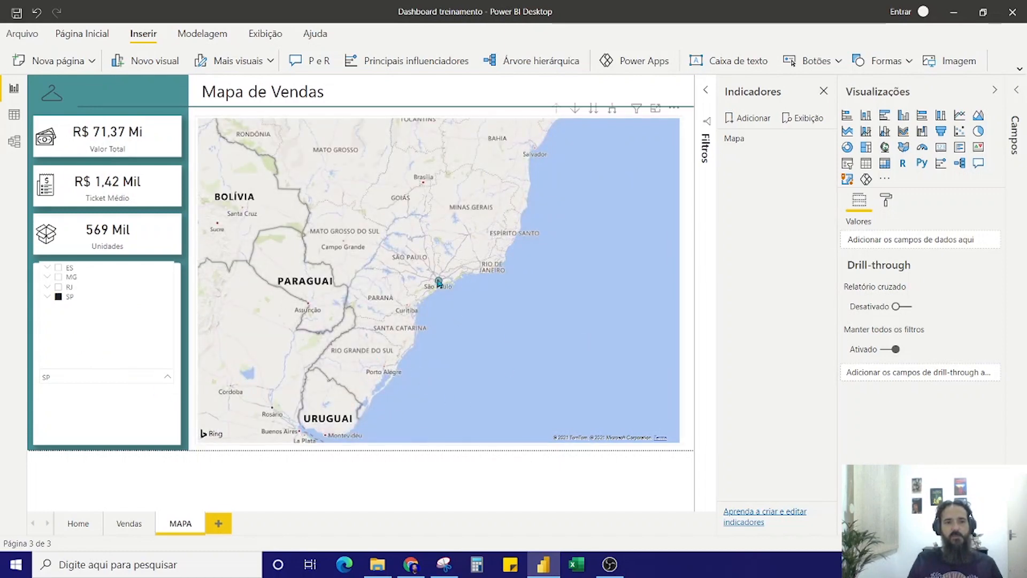
click(48, 296)
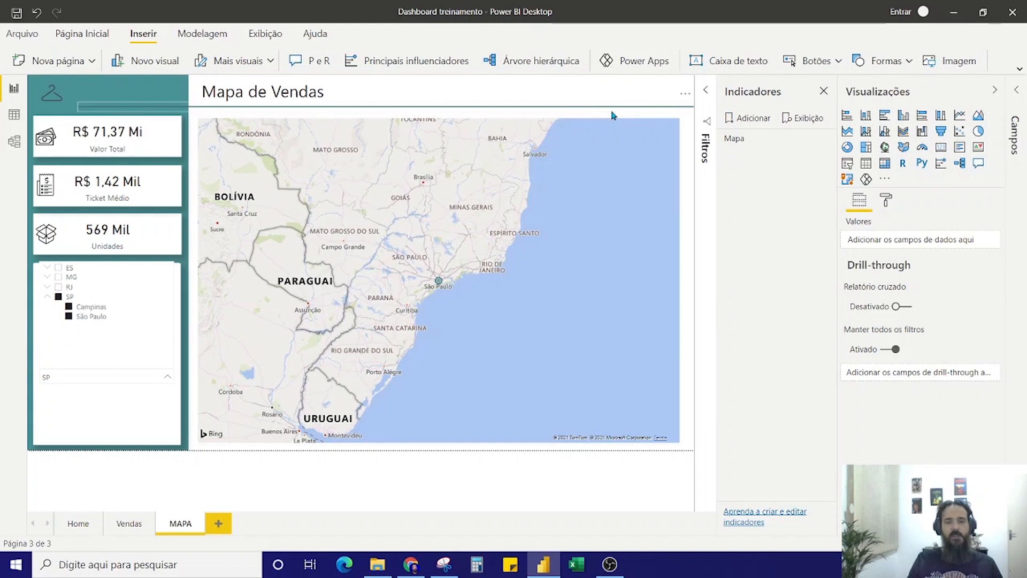
Expand the map one hierarchy level down to cities and examine the area around Campinas and São Paulo
click(612, 124)
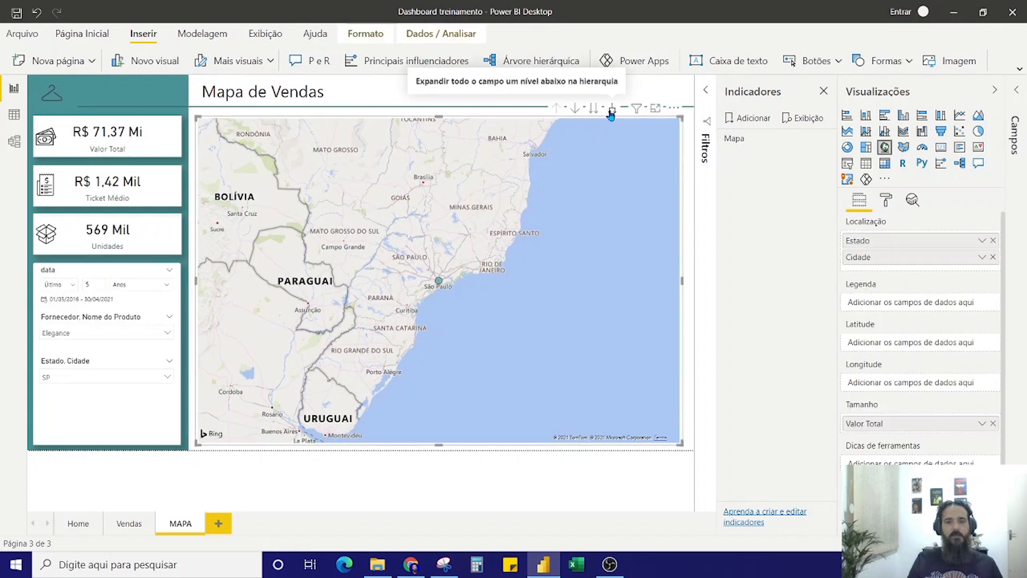
click(610, 112)
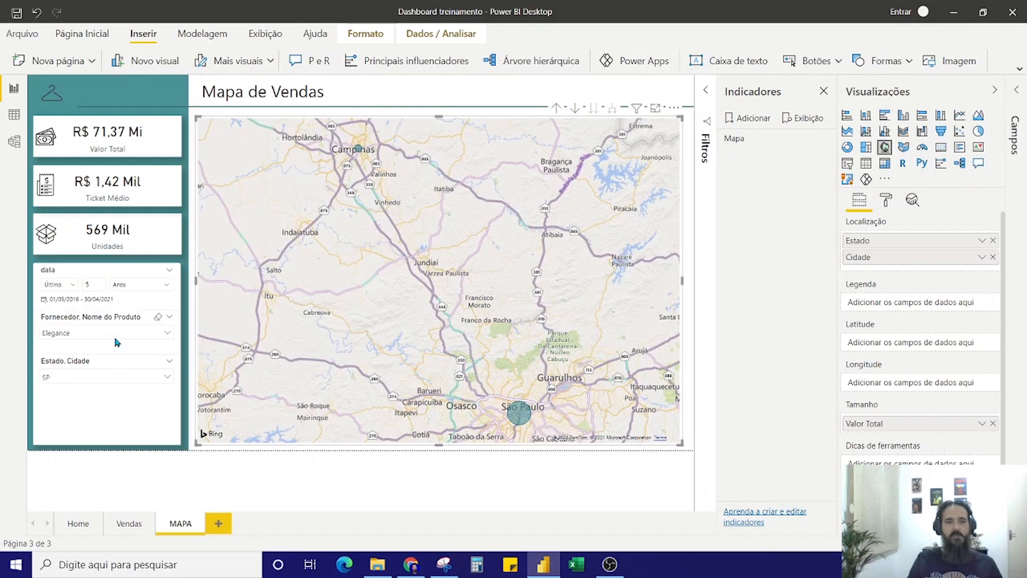
click(105, 377)
drag(538, 321, 530, 292)
scroll(532, 284, up, 2)
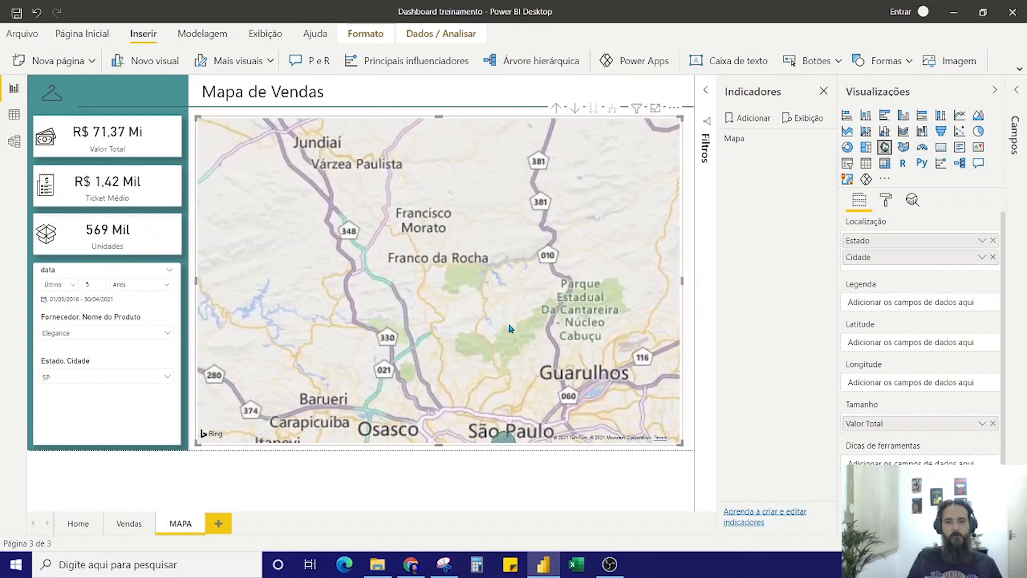
drag(508, 328, 539, 250)
scroll(539, 249, down, 5)
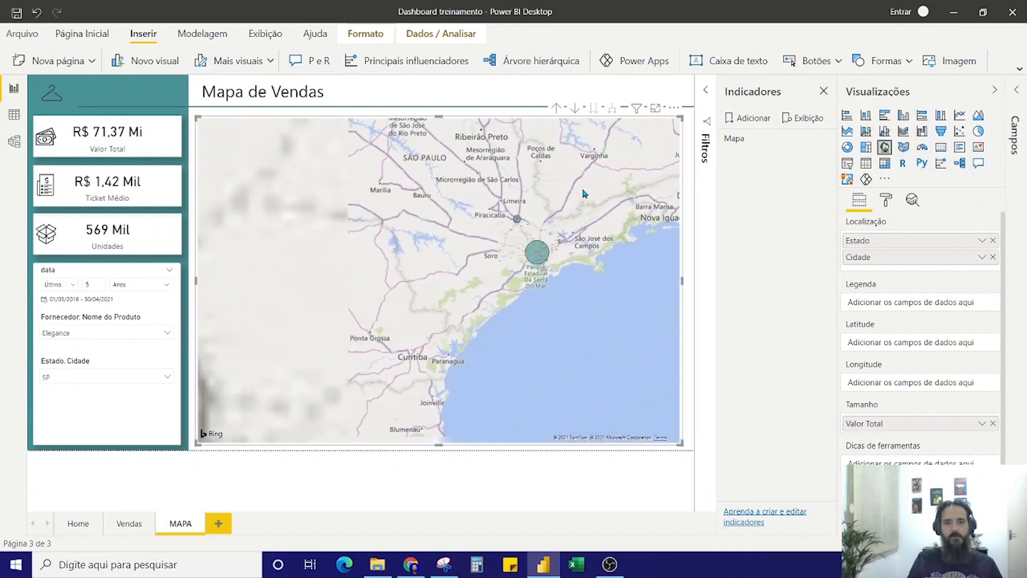
scroll(552, 242, up, 3)
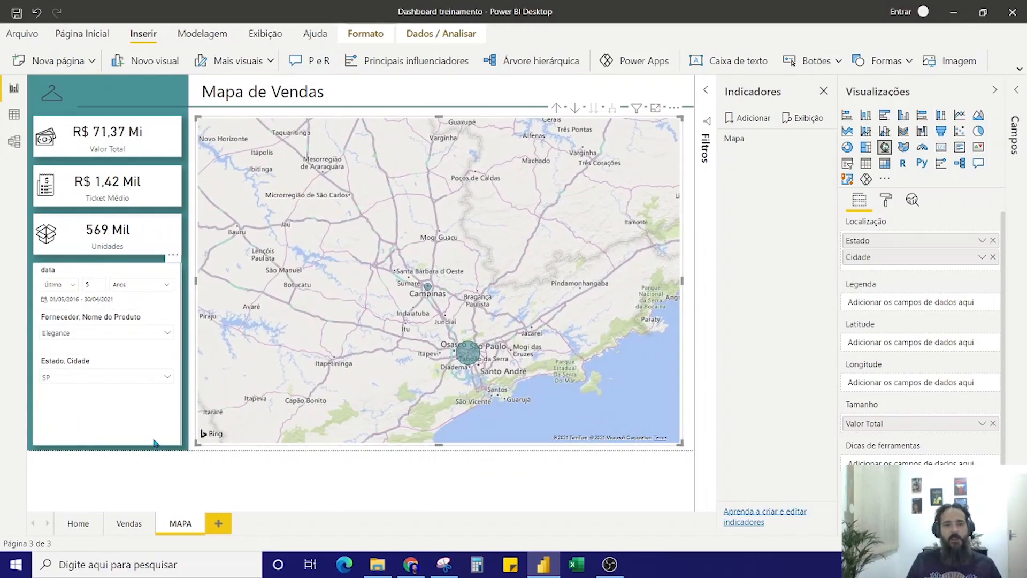
Compare Home's Mapa de Vendas and teste de indicador buttons by following each to MAPA, returning through the hanger link in between
click(58, 102)
ctrl+click(59, 102)
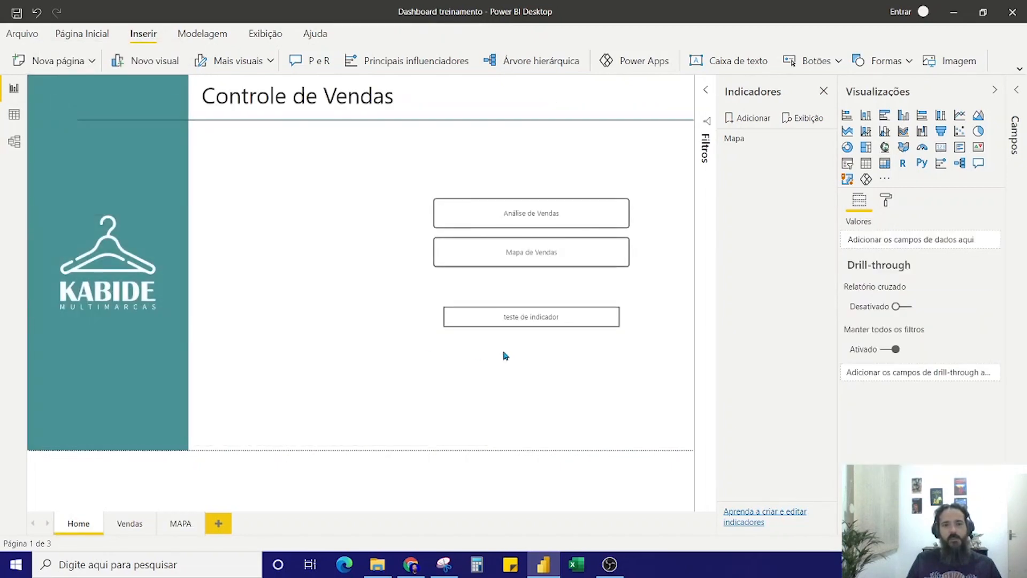
click(528, 258)
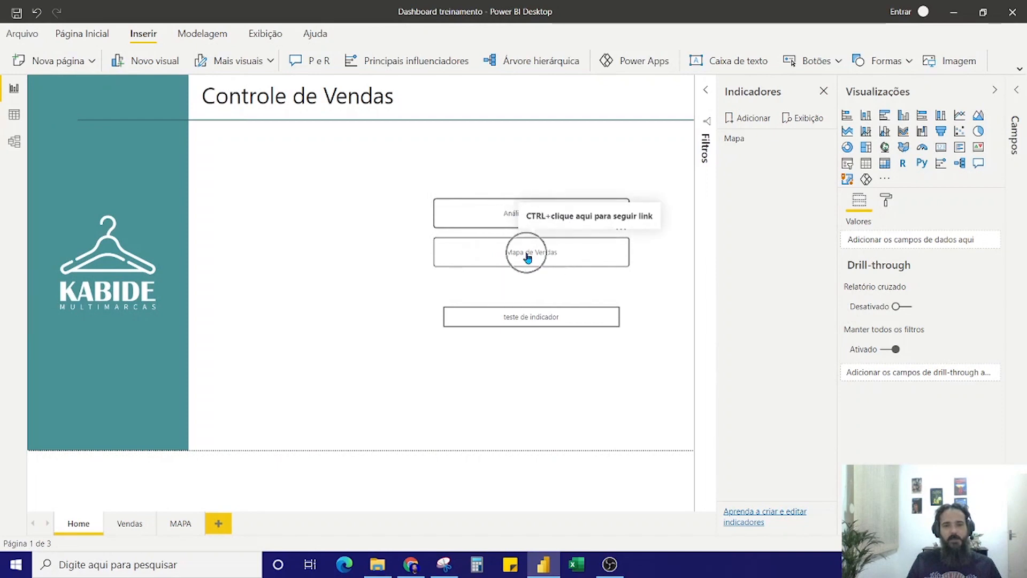
click(528, 258)
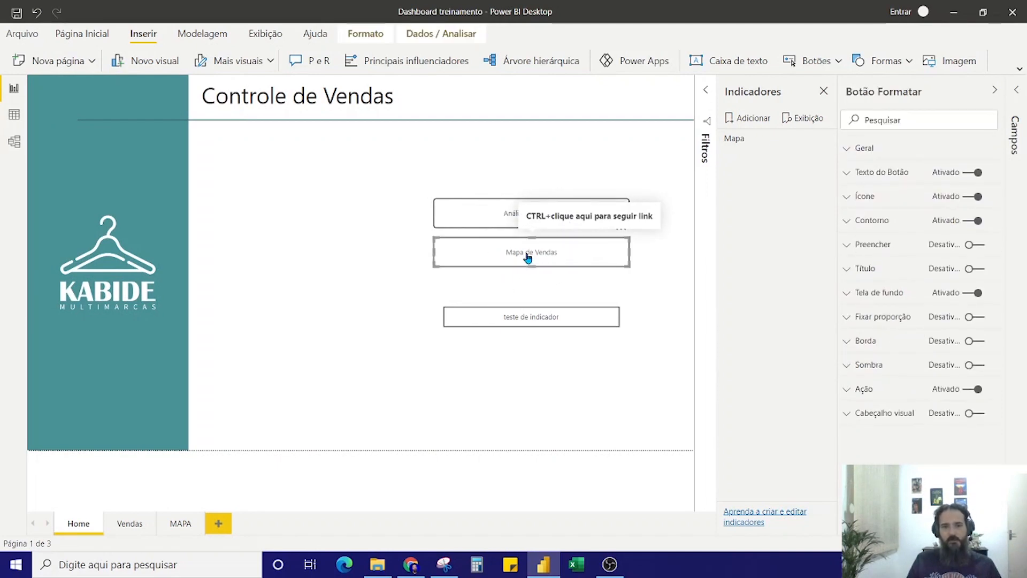
ctrl+click(528, 258)
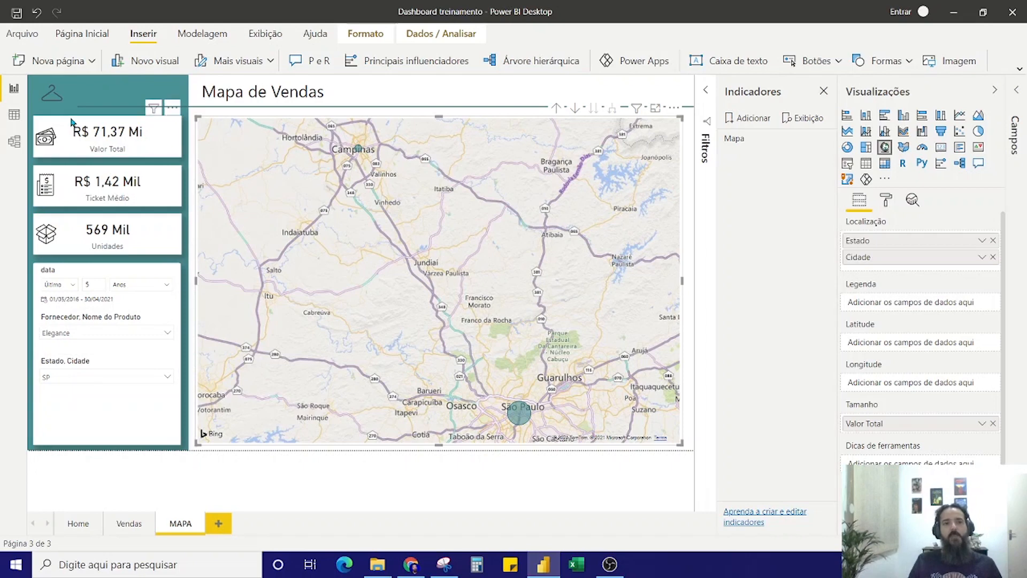
ctrl+click(52, 94)
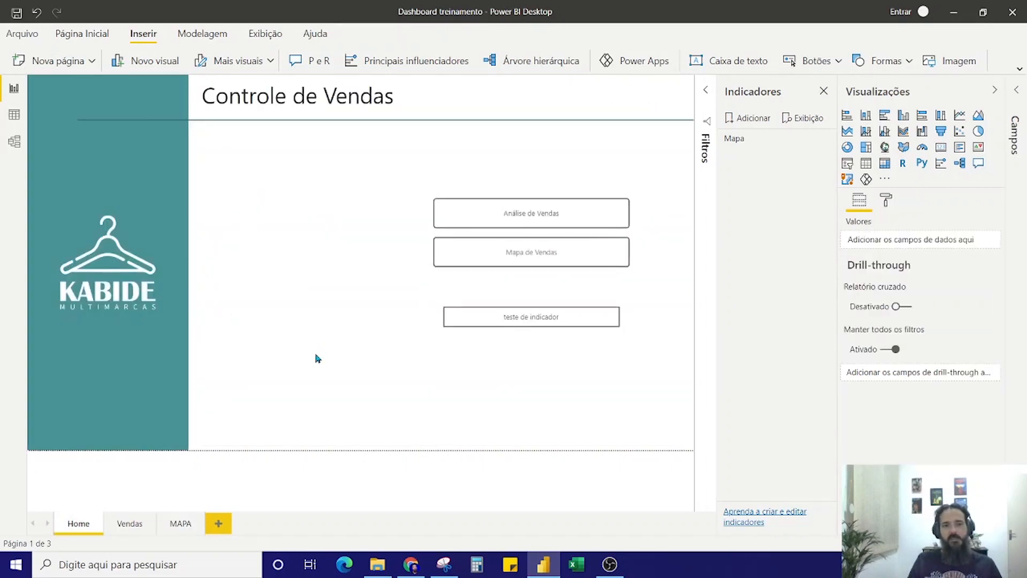
ctrl+click(540, 326)
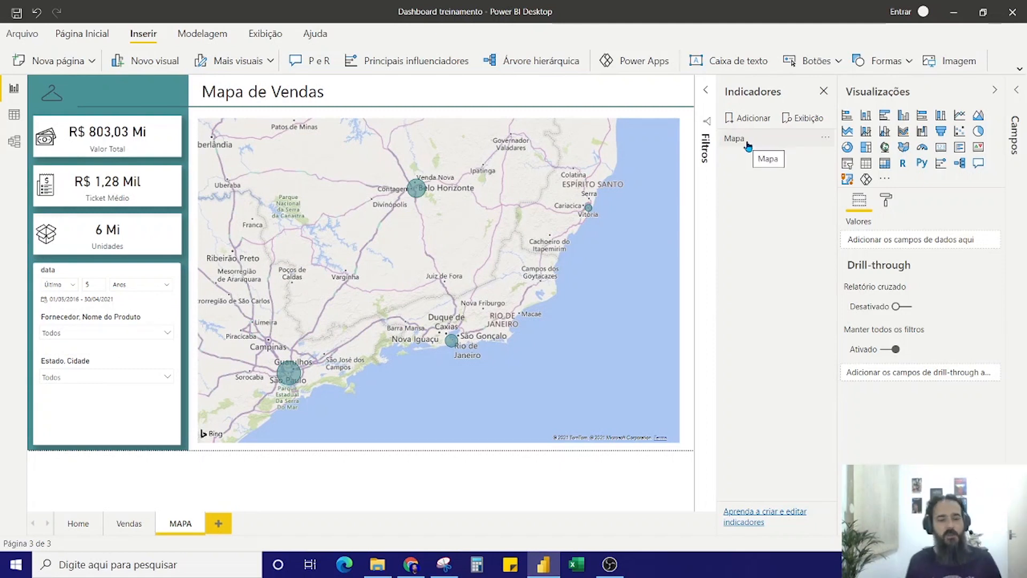
Filter the MAPA page's Estado, Cidade slicer to SP, update the Mapa bookmark with that selection and apply it
click(748, 145)
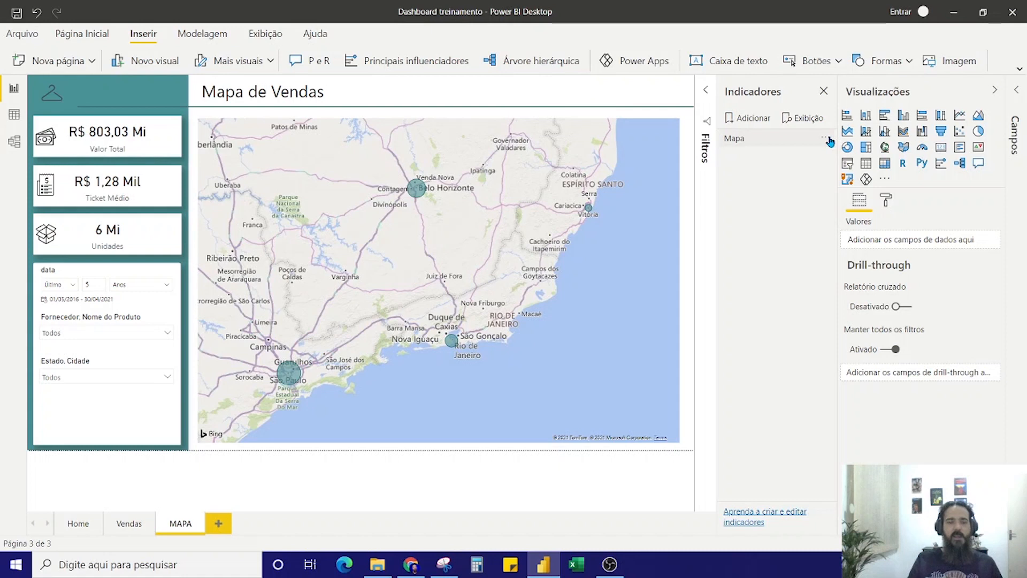
click(827, 139)
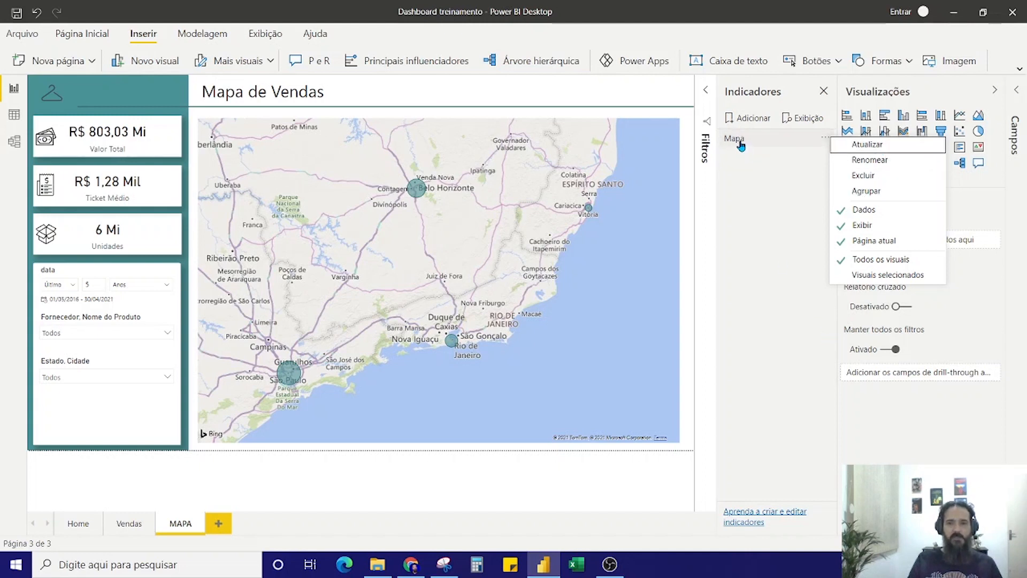
click(89, 377)
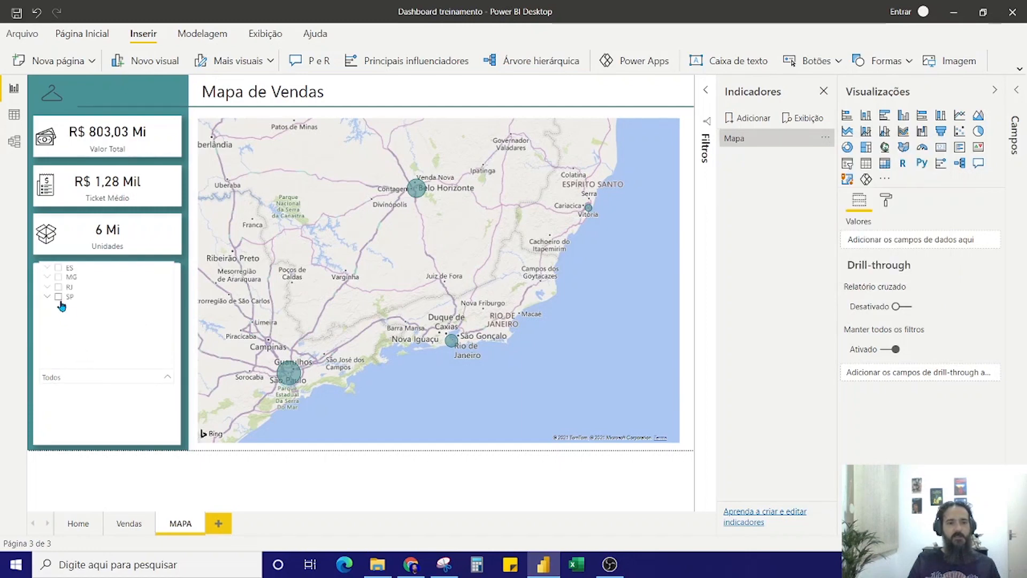
click(59, 298)
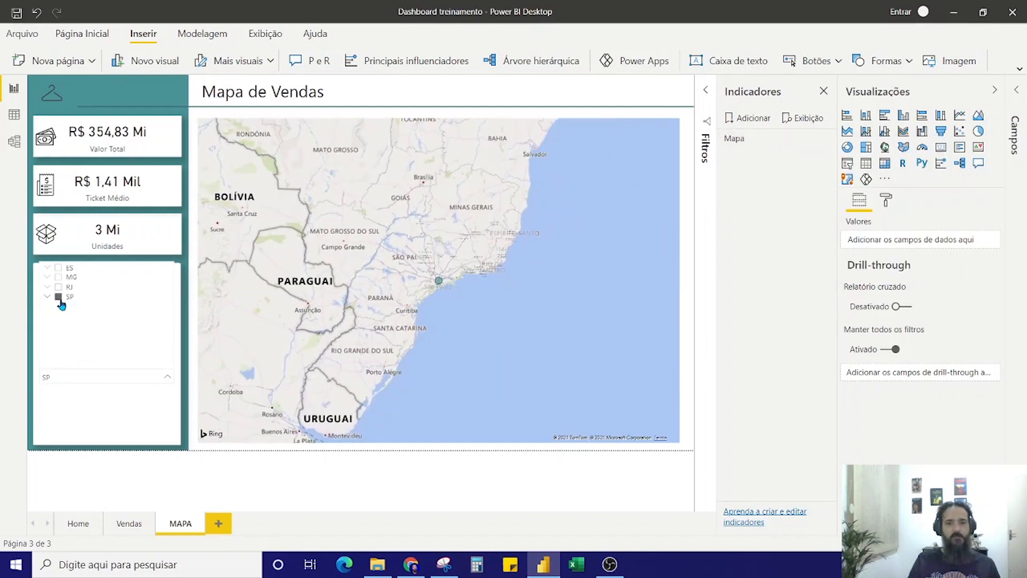
click(200, 468)
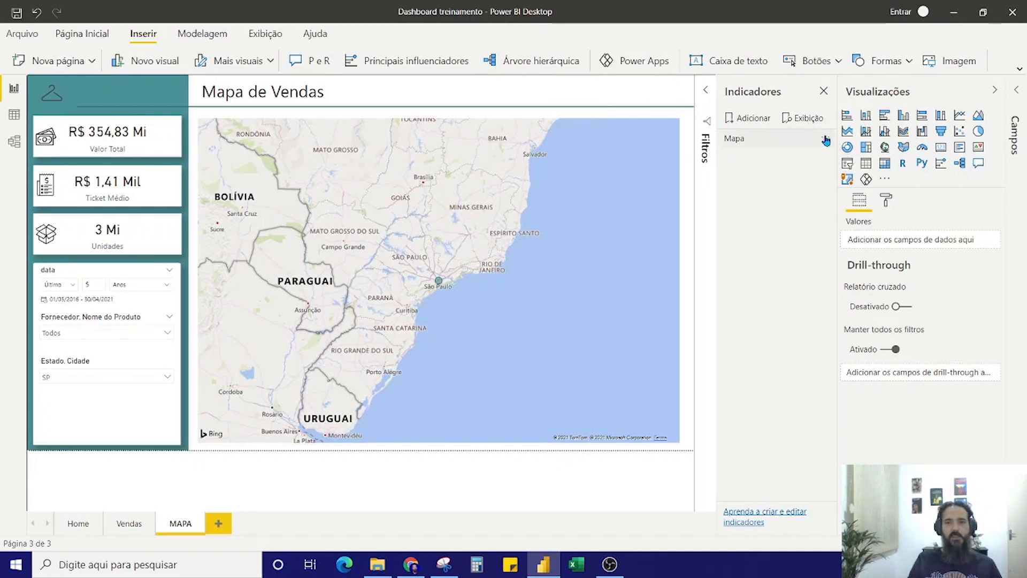
click(826, 140)
click(845, 148)
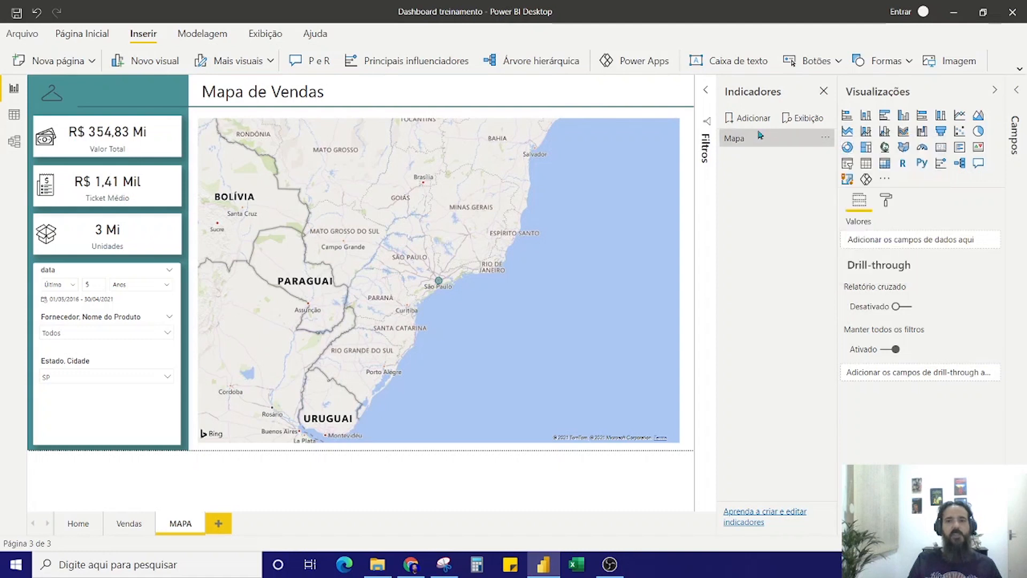
click(745, 142)
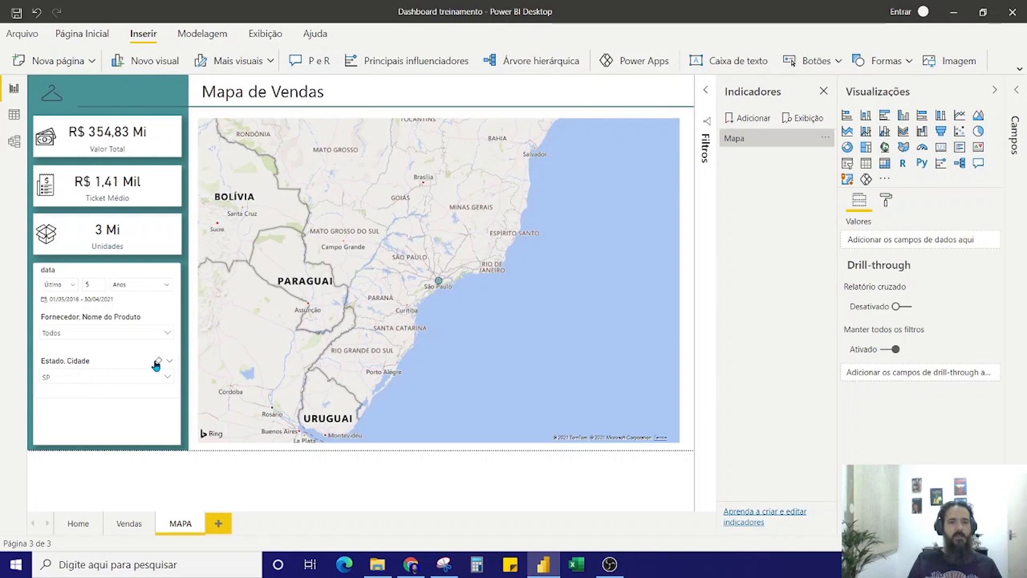
Clear the state filter, return to Home through the hanger link and test the teste de indicador button
click(157, 361)
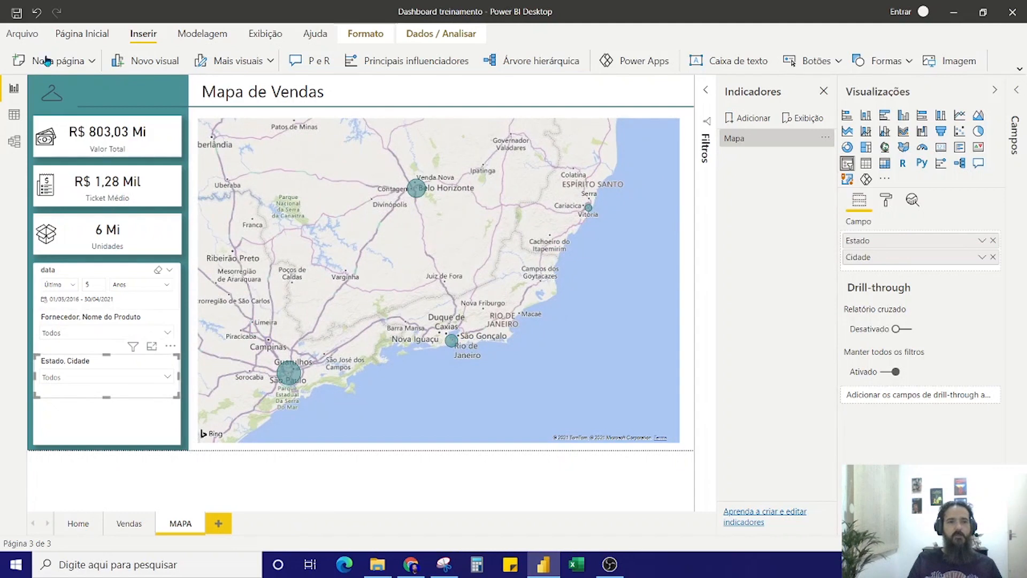
ctrl+click(51, 92)
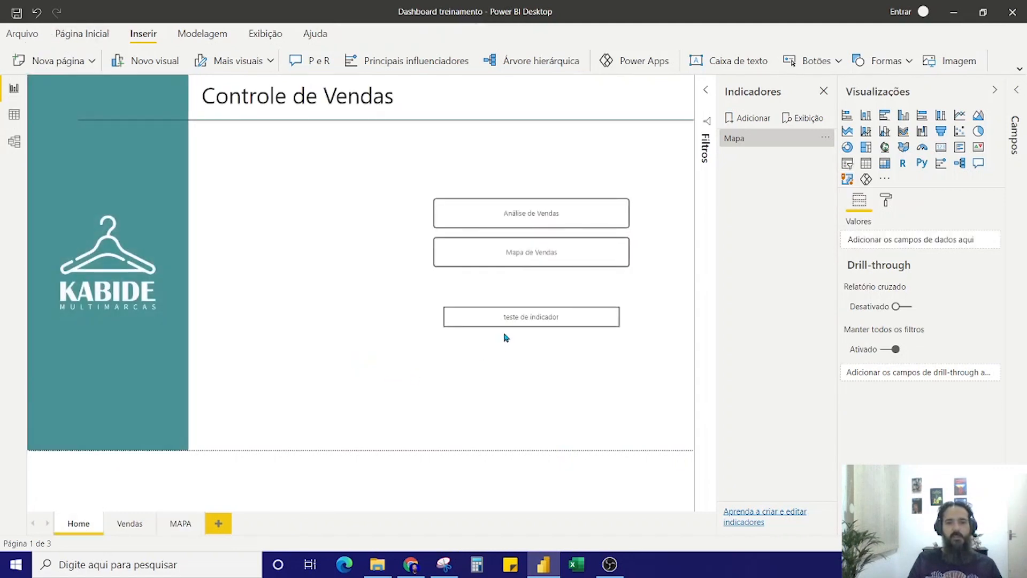
ctrl+click(528, 321)
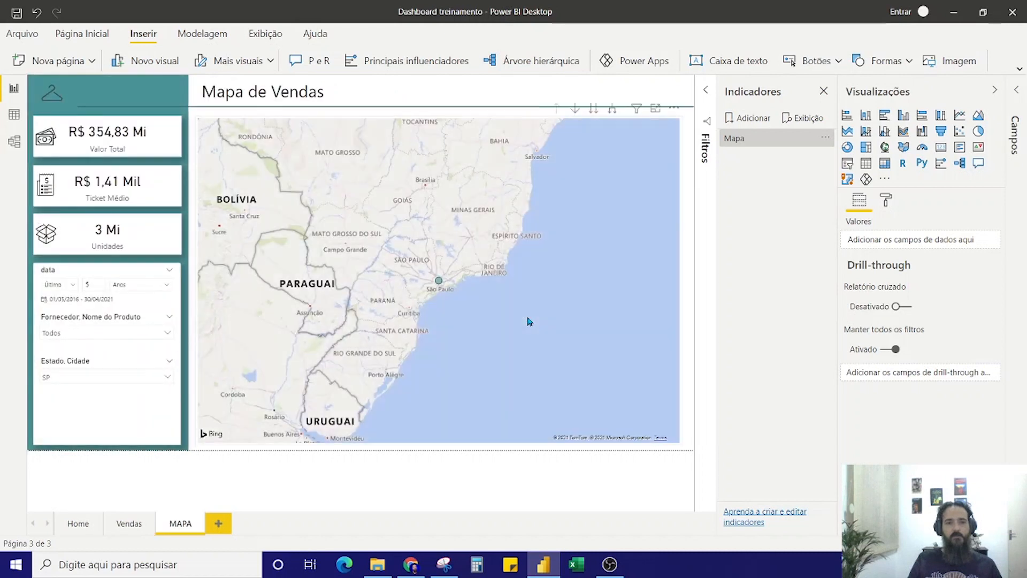
click(51, 383)
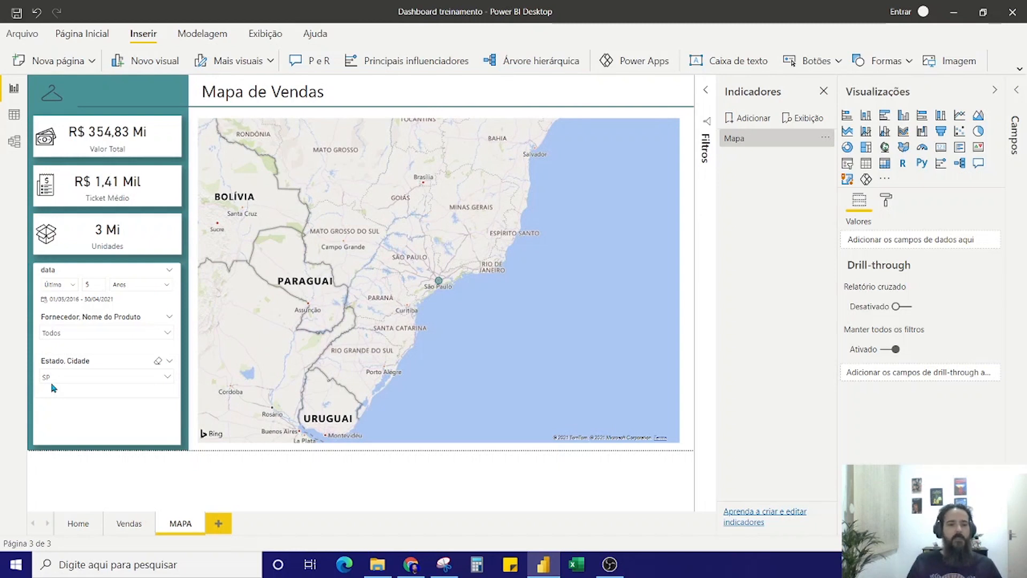
Delete the teste de indicador button from the Home page
click(78, 524)
click(586, 327)
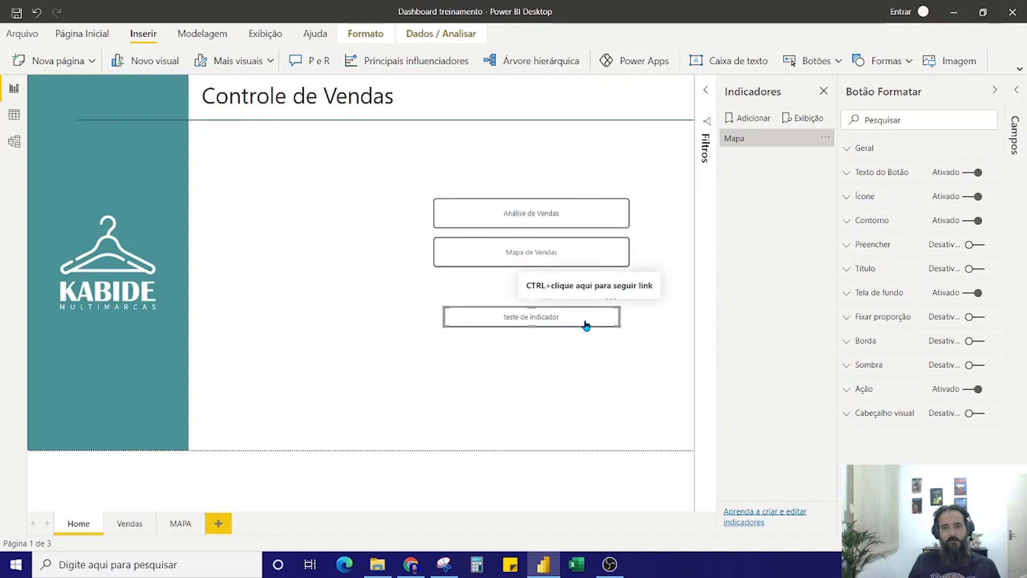
key(Delete)
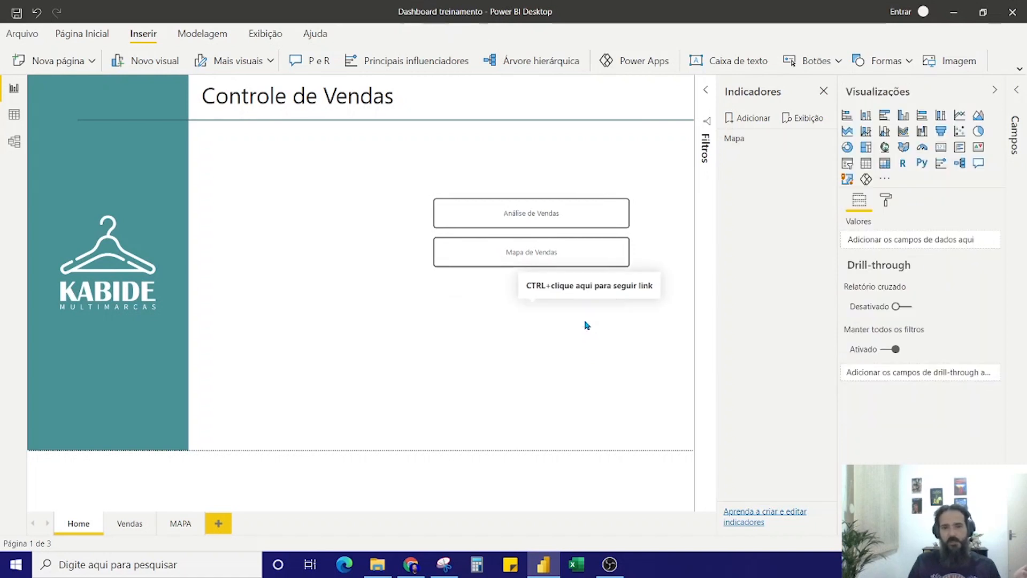
Clear the Estado, Cidade slicer on the MAPA page and update the Mapa bookmark with the unfiltered state
click(171, 531)
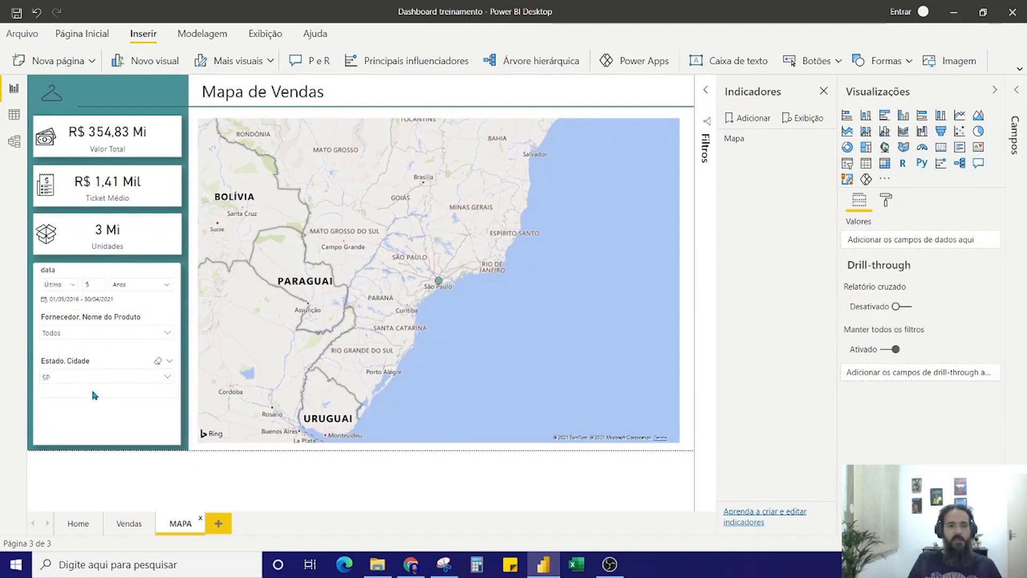
click(157, 362)
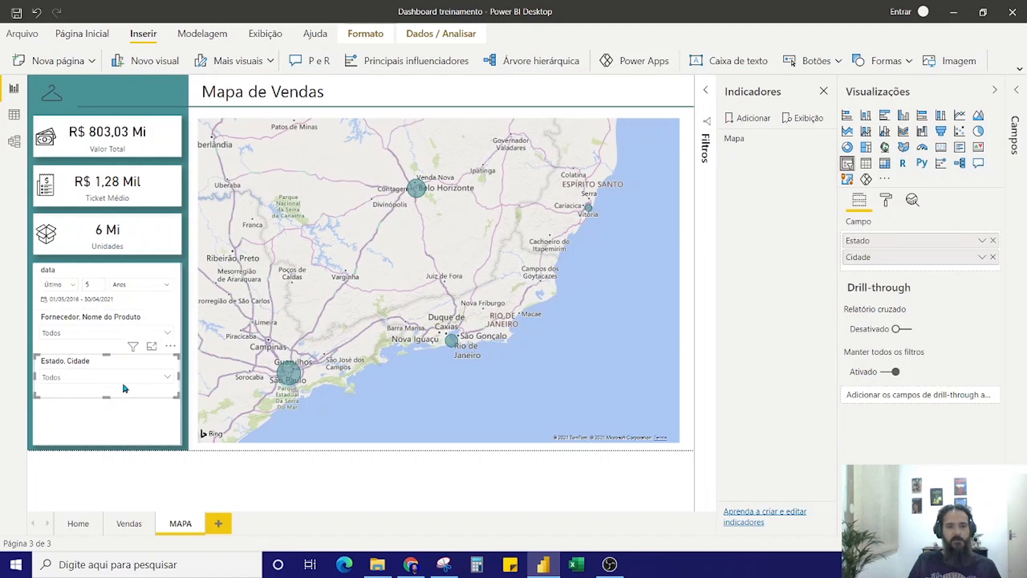
click(828, 139)
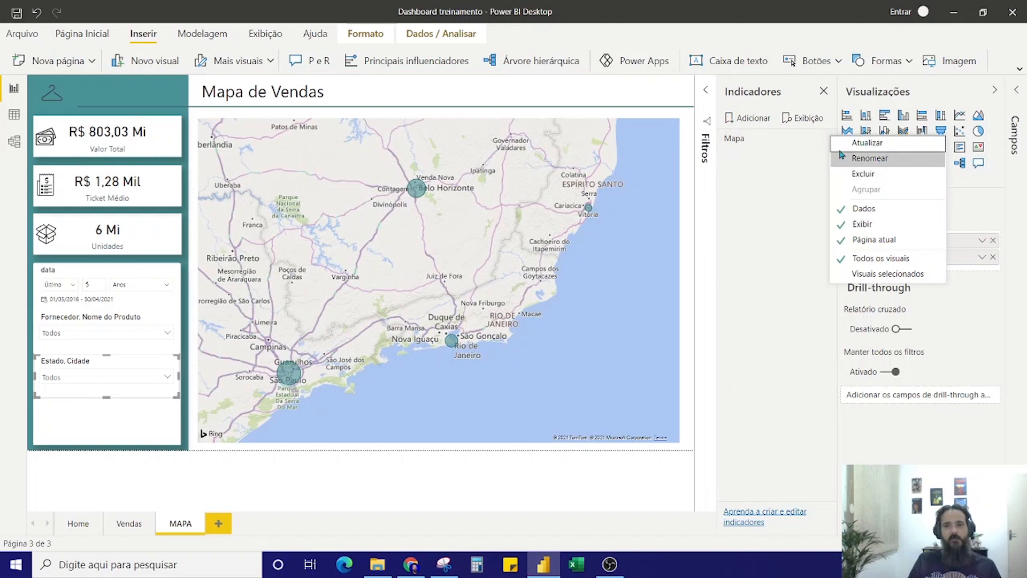
click(842, 148)
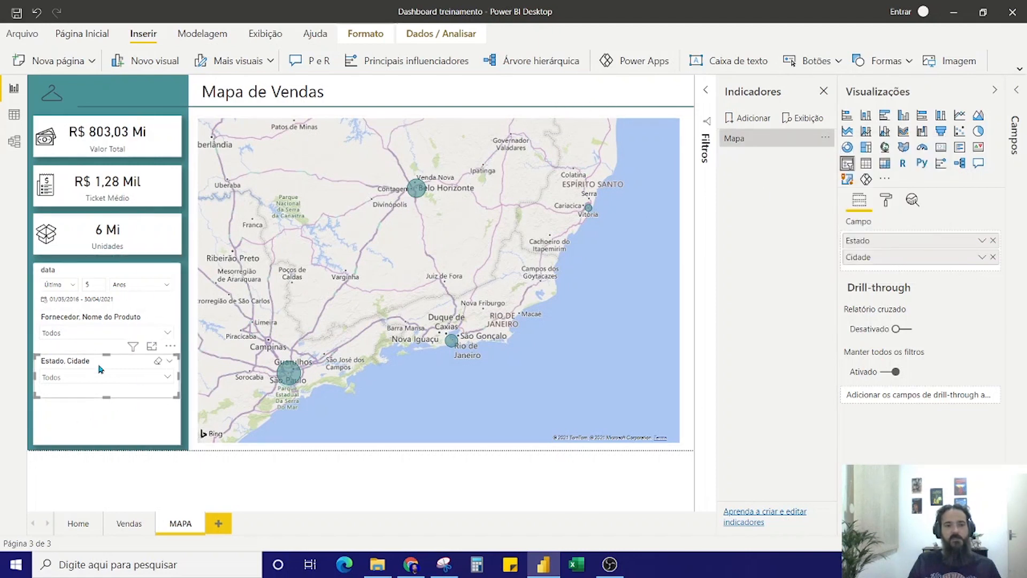
Toggle the Mapa bookmark's Página atual option and review its options
click(825, 142)
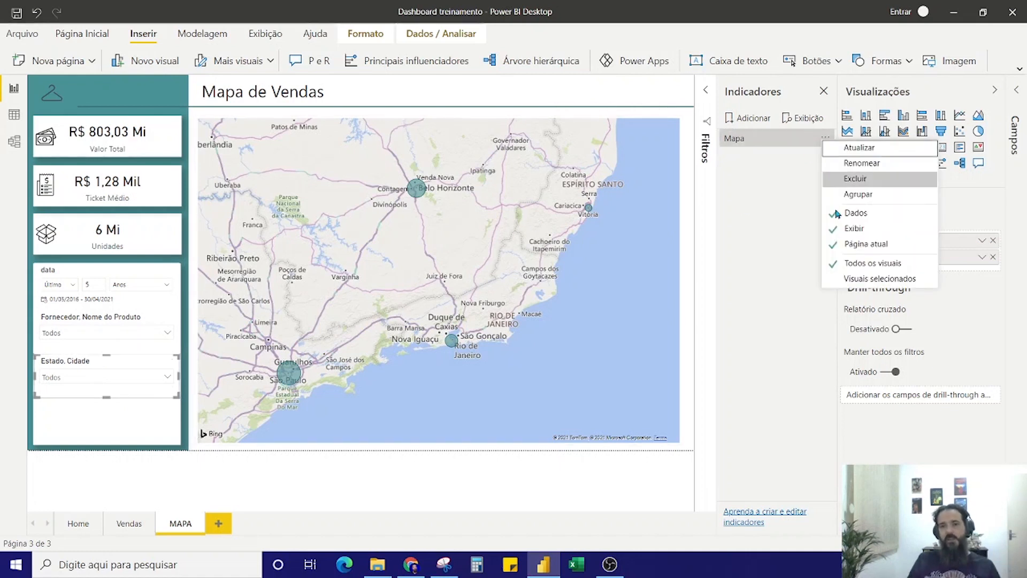
click(842, 248)
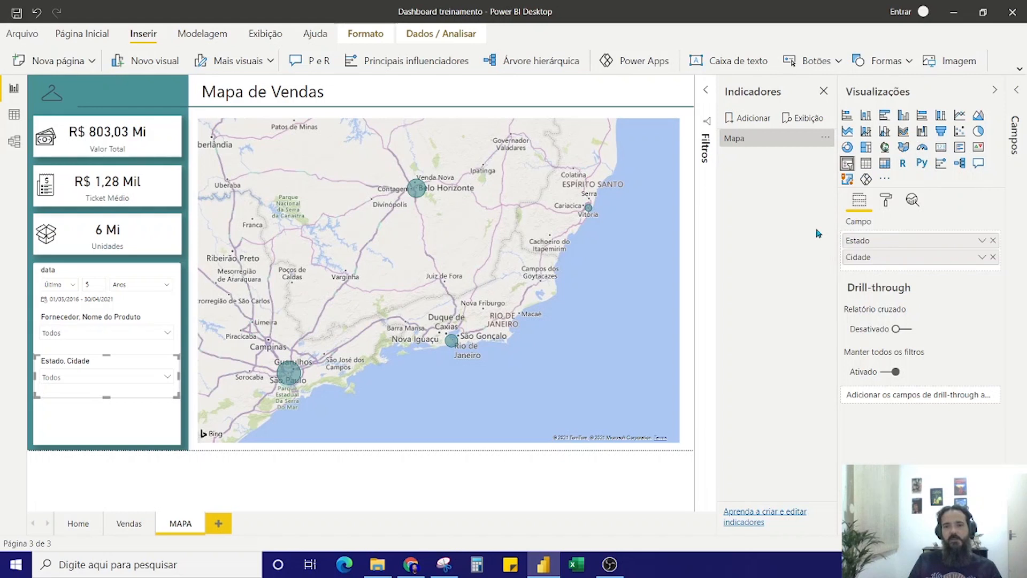
click(818, 140)
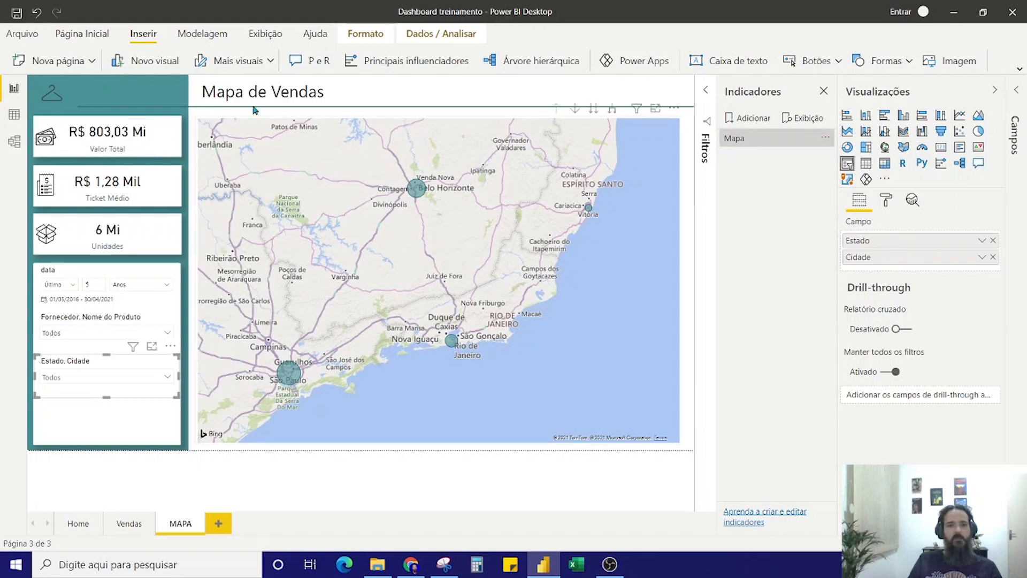
Insert a blank button on the MAPA page, place it below the Estado, Cidade slicer and widen it
click(813, 60)
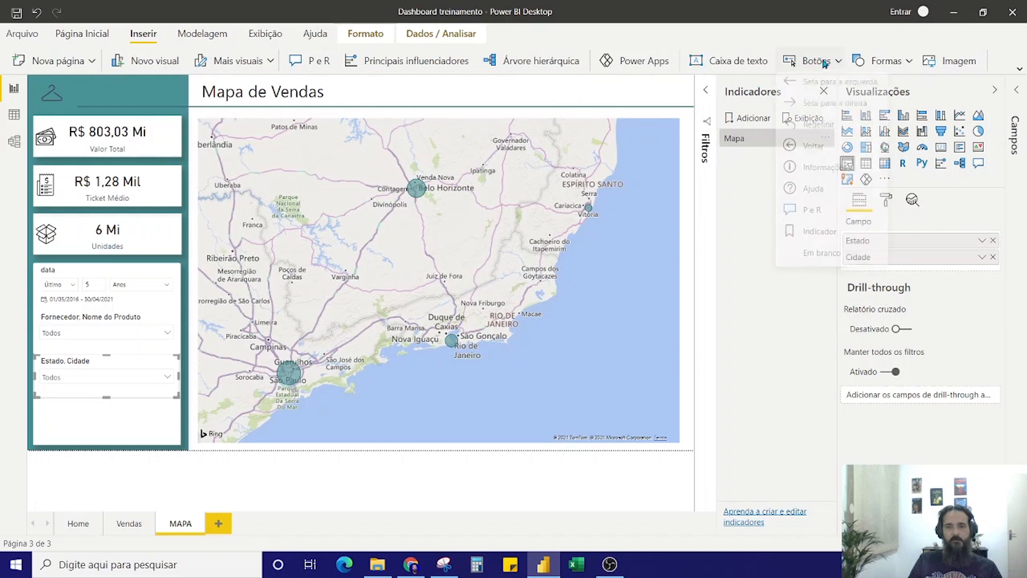
click(812, 261)
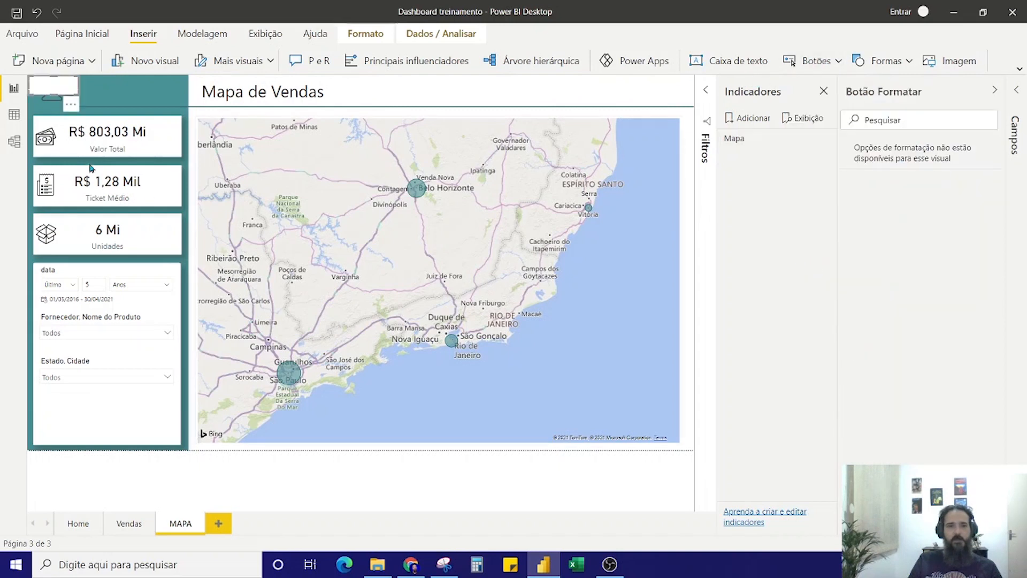
drag(64, 102, 64, 434)
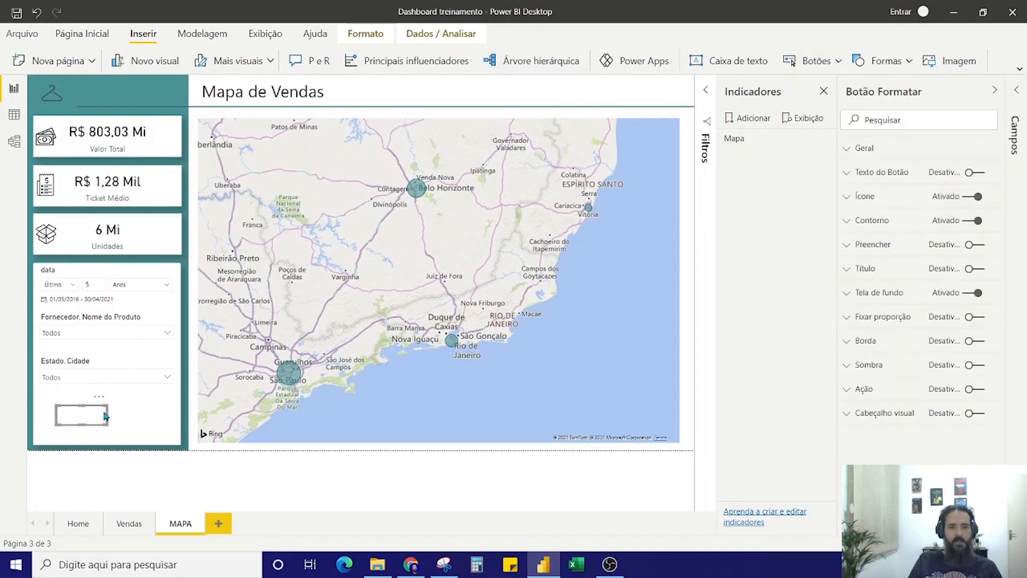
drag(108, 415, 139, 415)
click(141, 421)
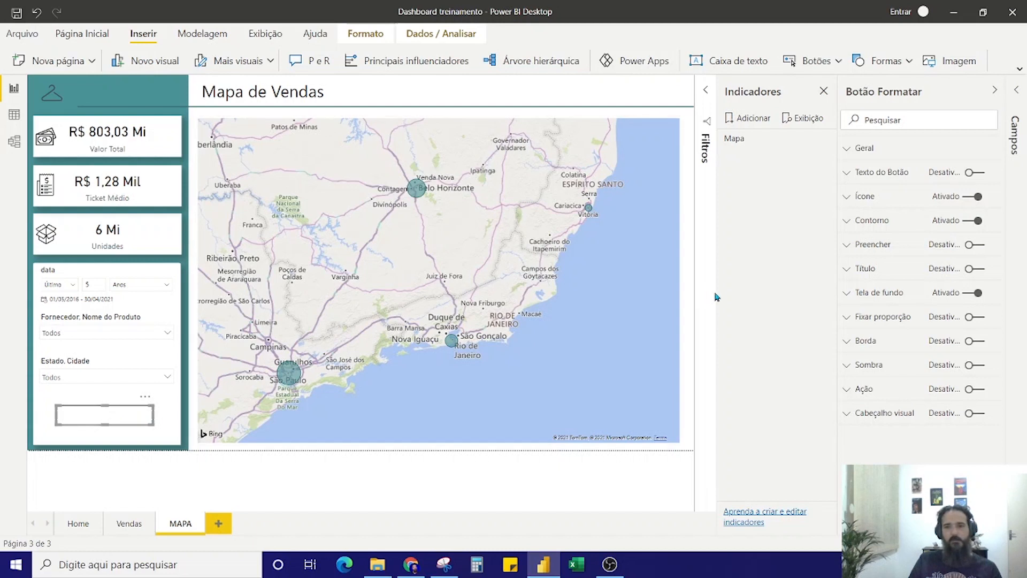
Enable the new button's text and set it to Limpar Filtros
click(851, 177)
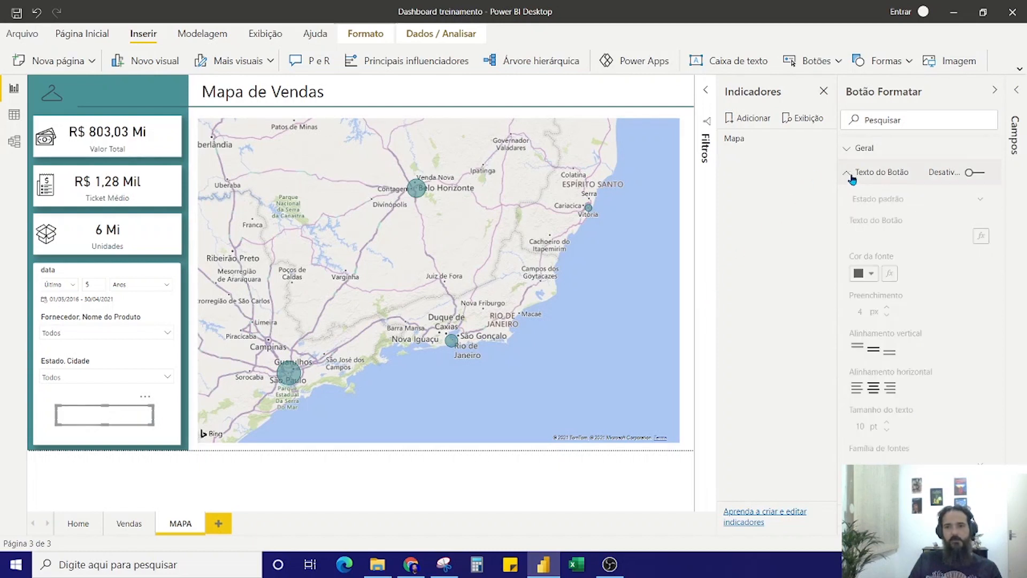
click(973, 173)
click(903, 231)
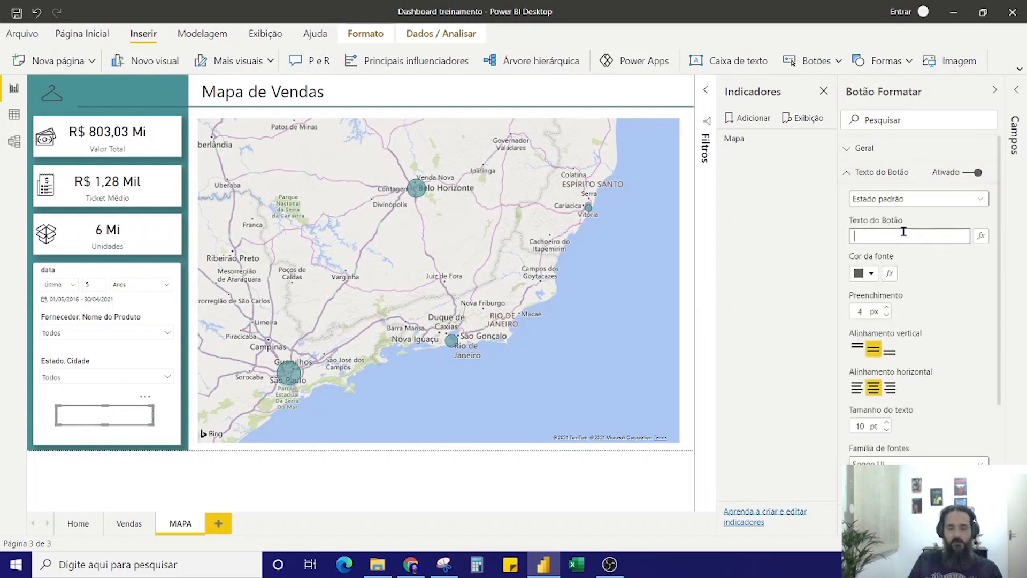
text(Limpar Filtros)
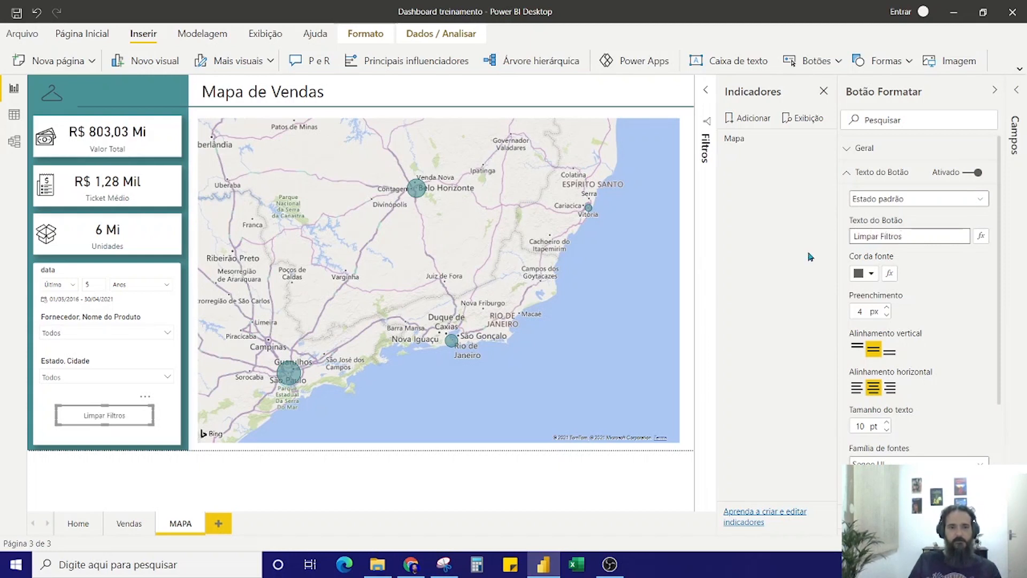
Enable the Limpar Filtros button's action and set its type to Indicador
scroll(912, 340, down, 4)
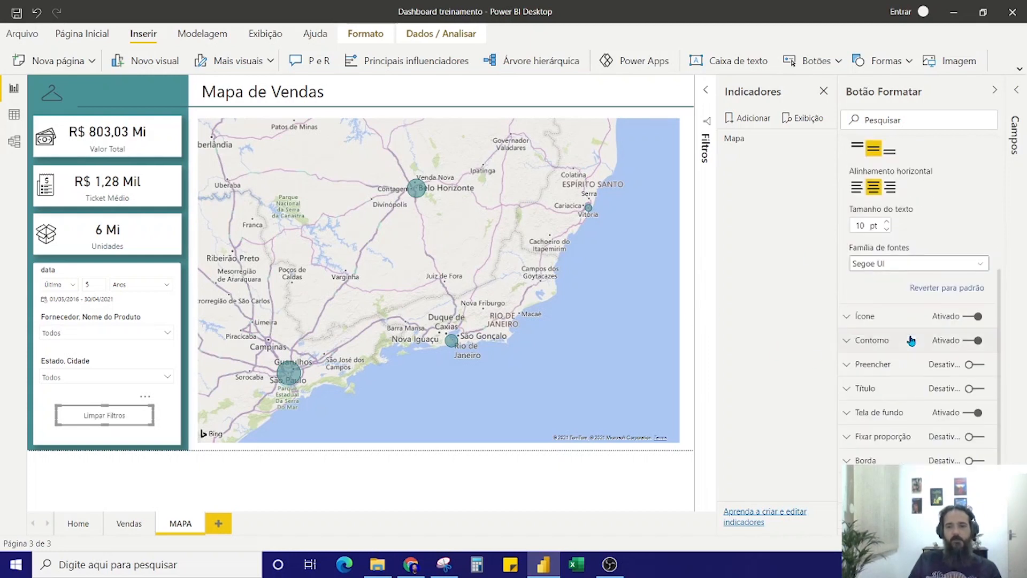
click(97, 420)
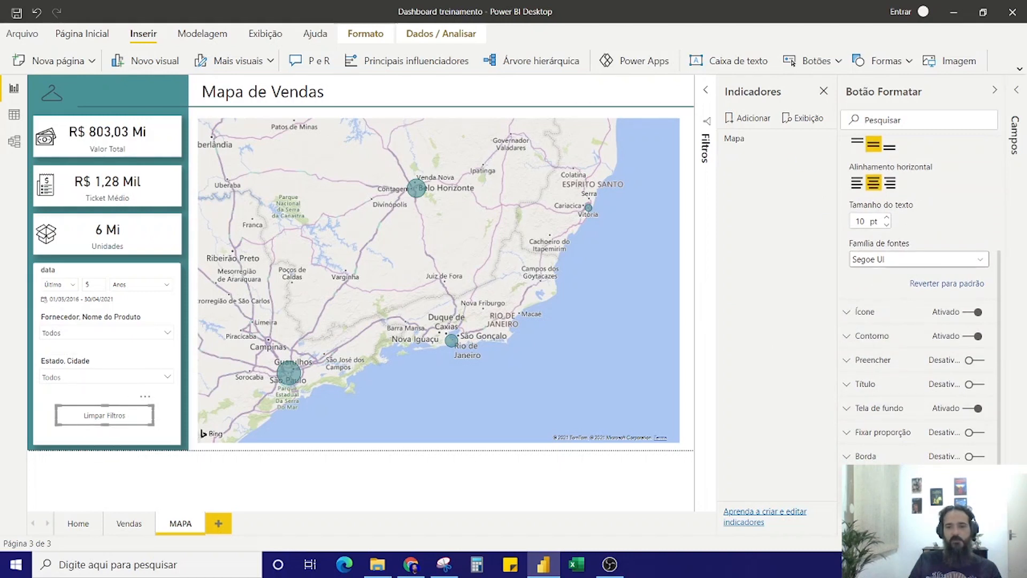
scroll(951, 461, down, 2)
click(926, 430)
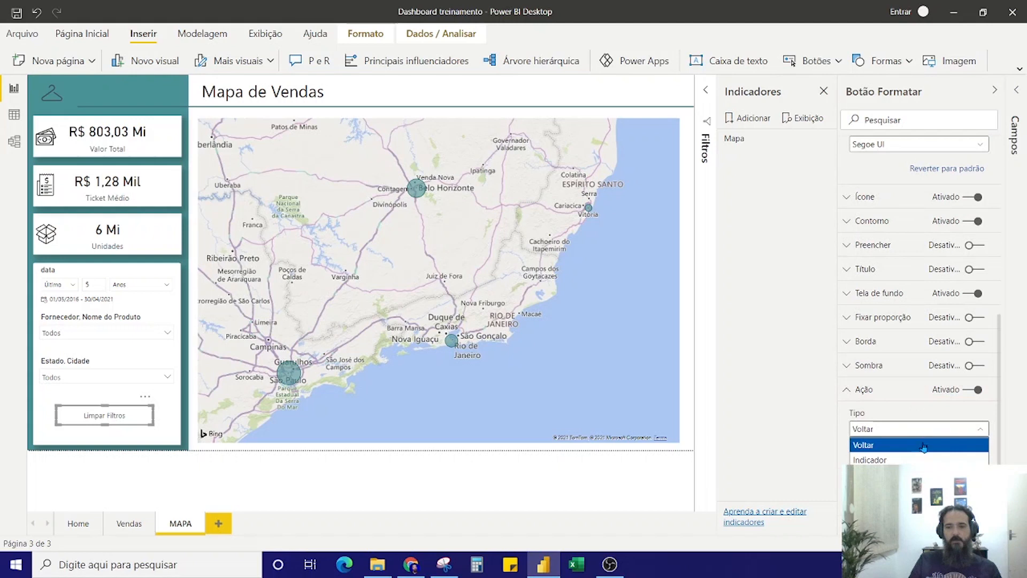
click(902, 460)
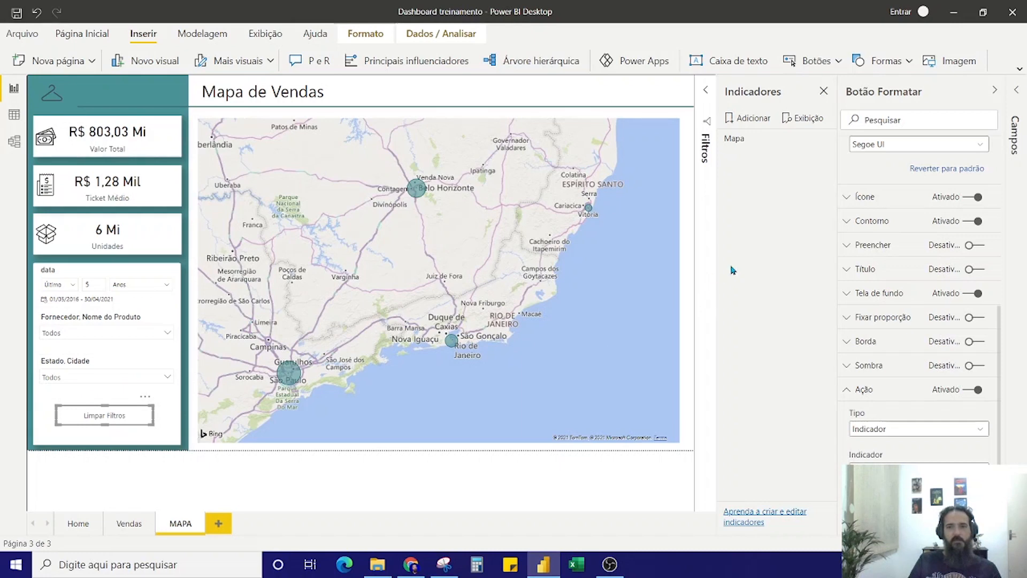
Collapse the side panes and filter the MAPA page by the states MG and SP
click(764, 92)
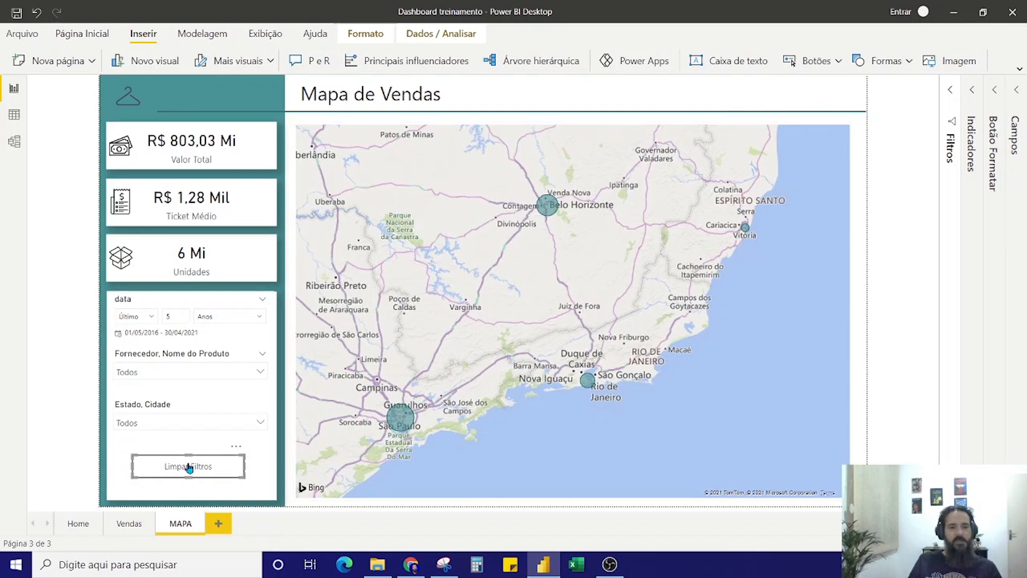
click(182, 425)
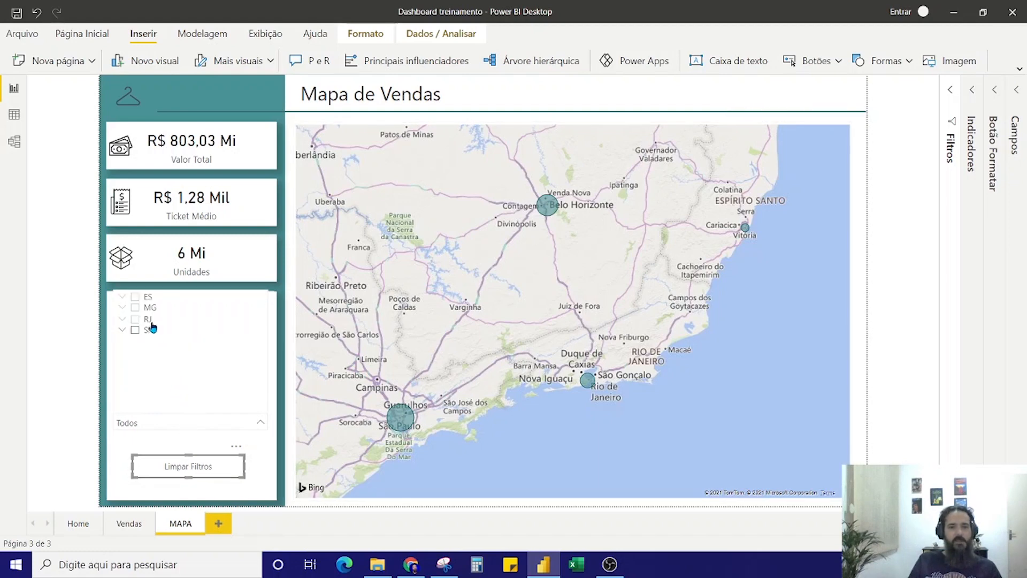
click(135, 307)
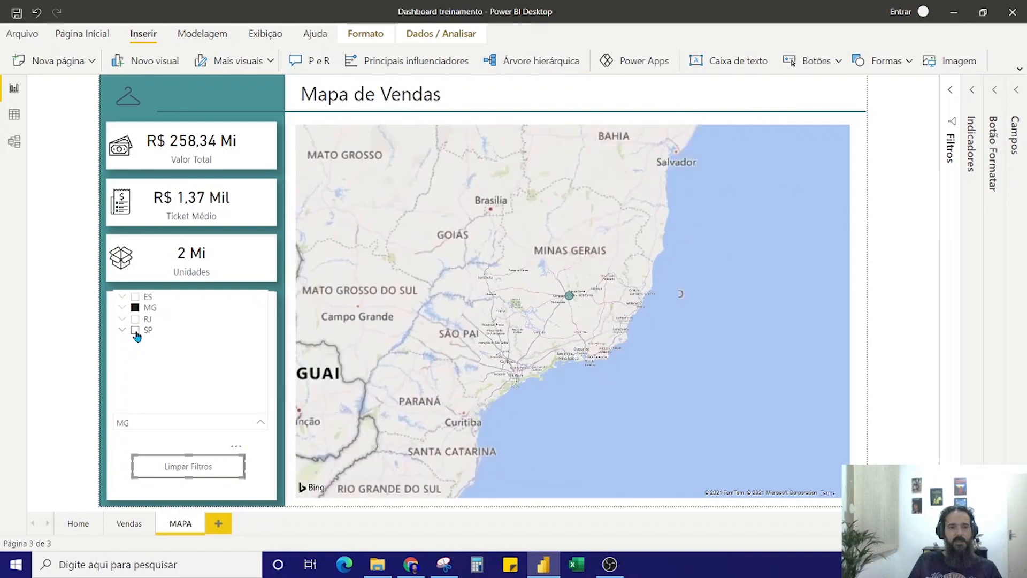
click(135, 329)
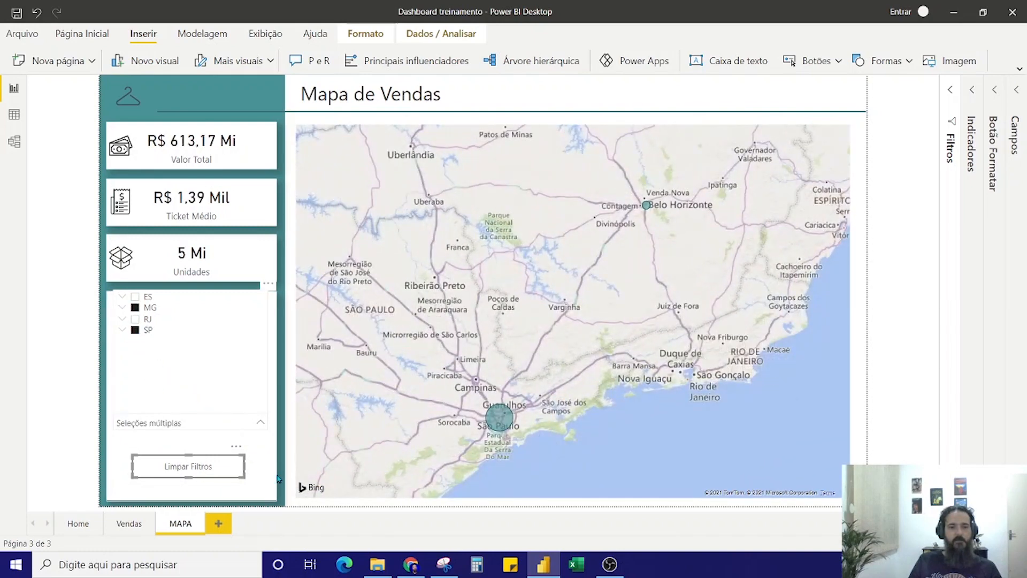
Filter the MAPA page by supplier Elegance and the last 2 years, and reset all filters with the Limpar Filtros button
click(198, 365)
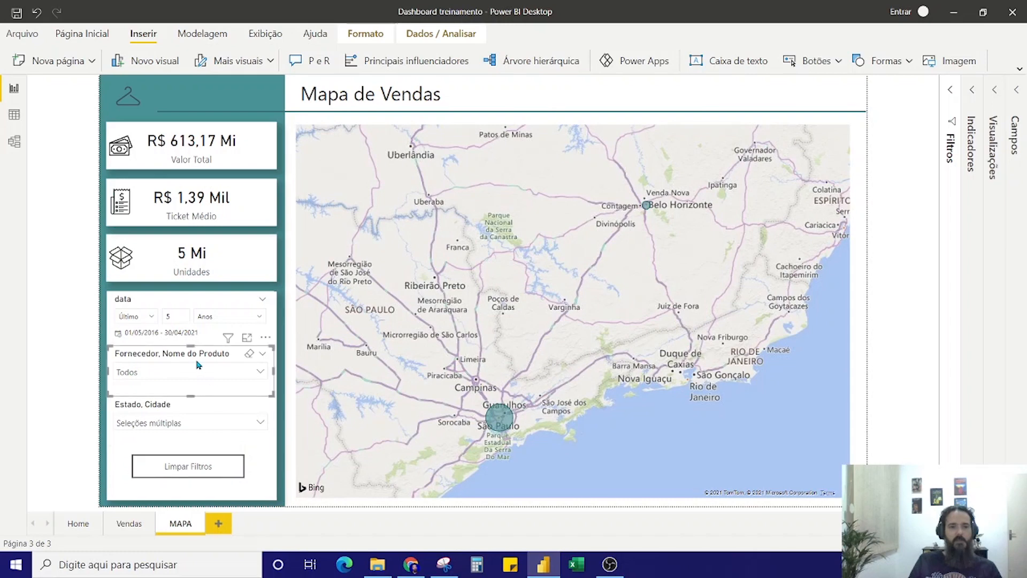
click(179, 374)
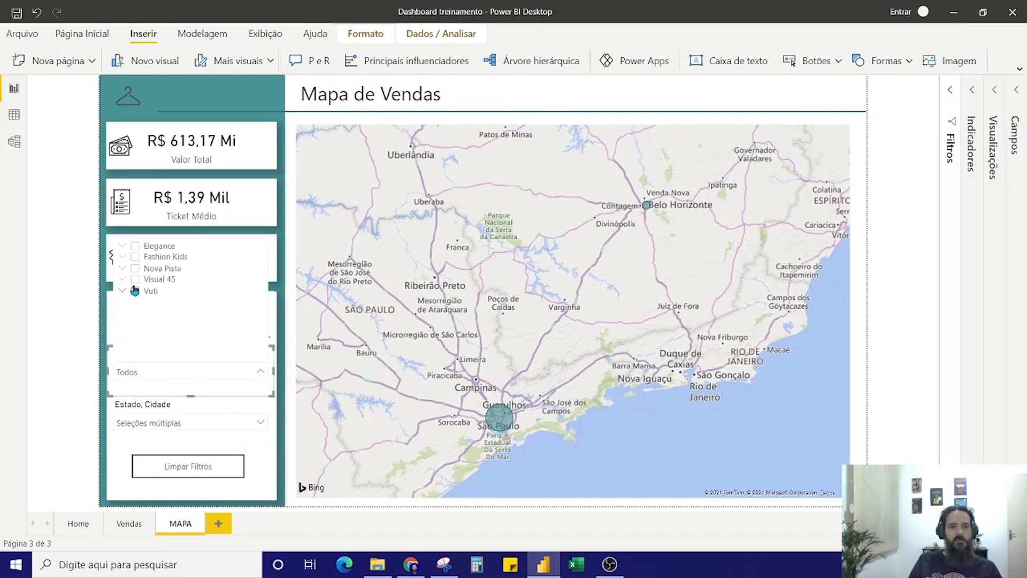
click(135, 248)
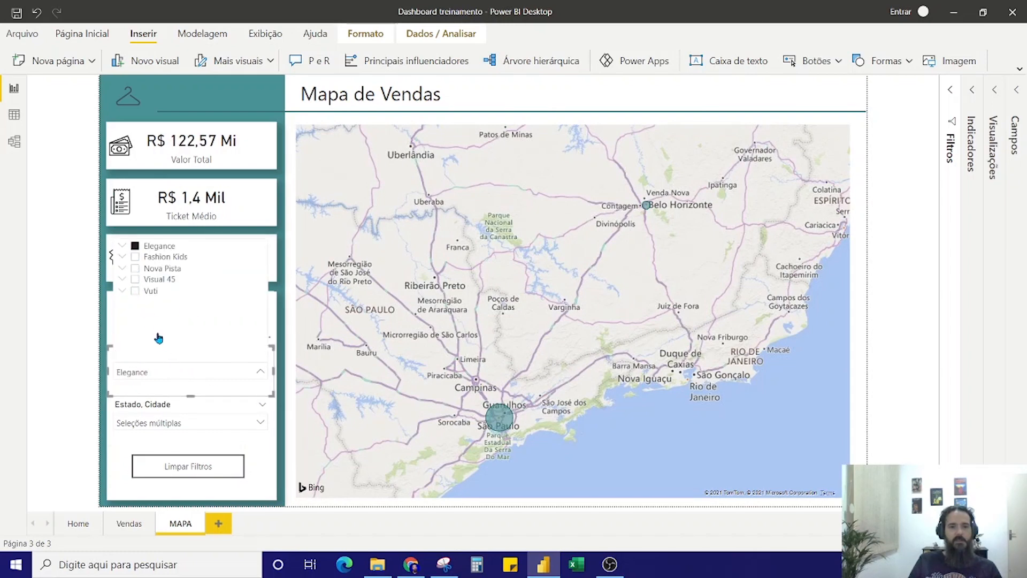
click(227, 379)
click(176, 316)
key(BackSpace)
text(2)
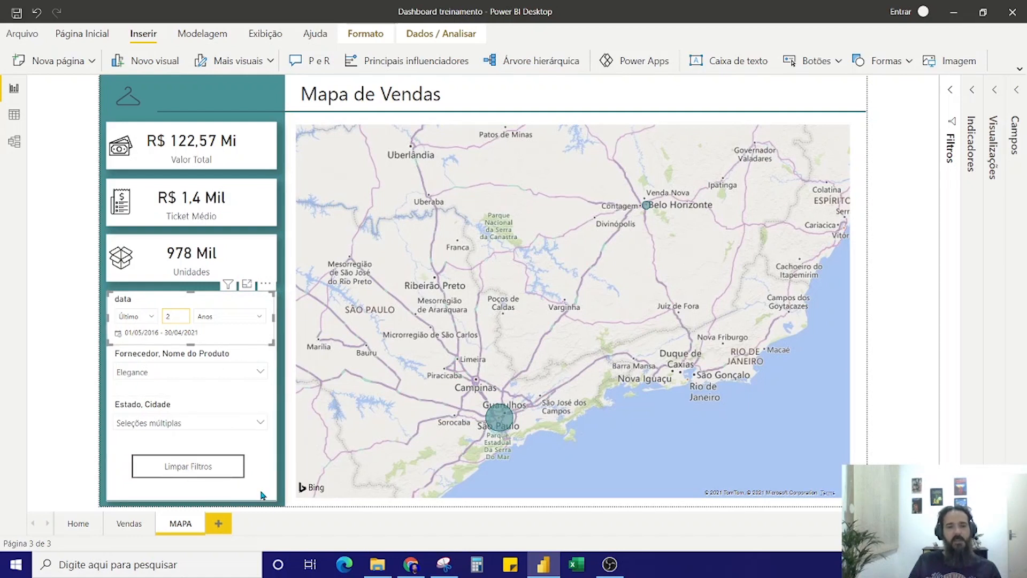
click(215, 466)
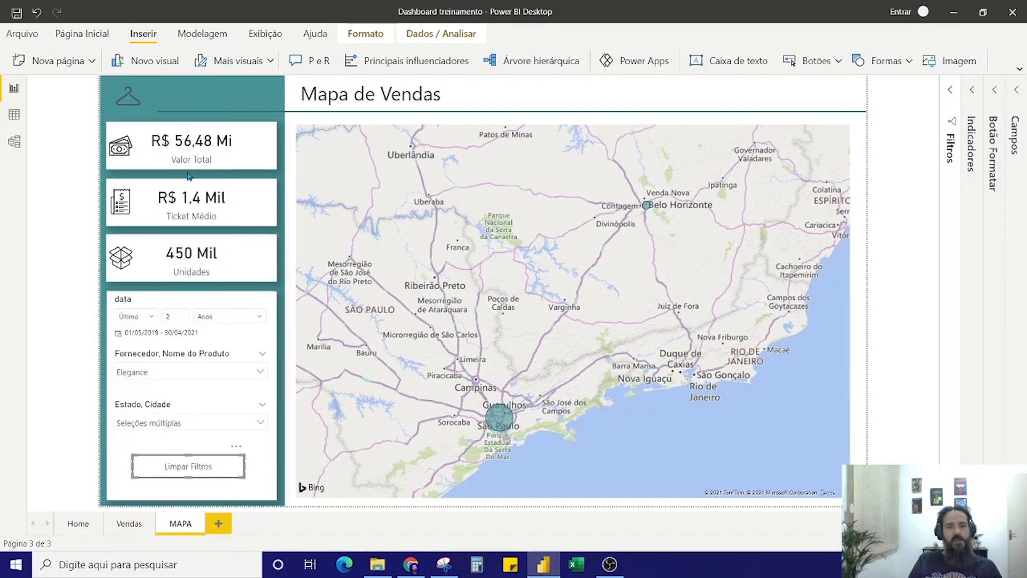
ctrl+click(186, 471)
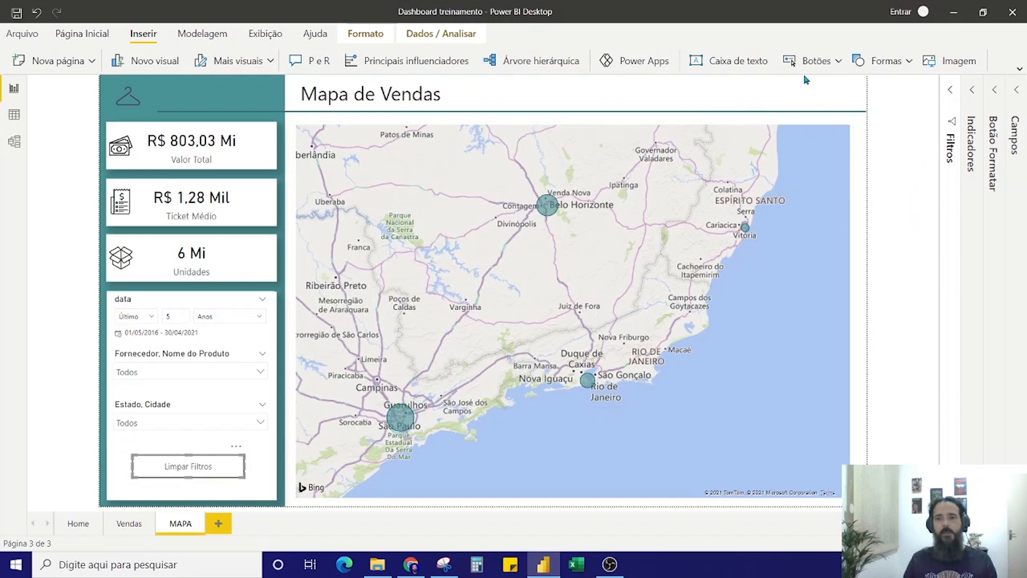
Insert a rectangle shape on the MAPA page and enlarge it so it covers the middle of the map
click(868, 62)
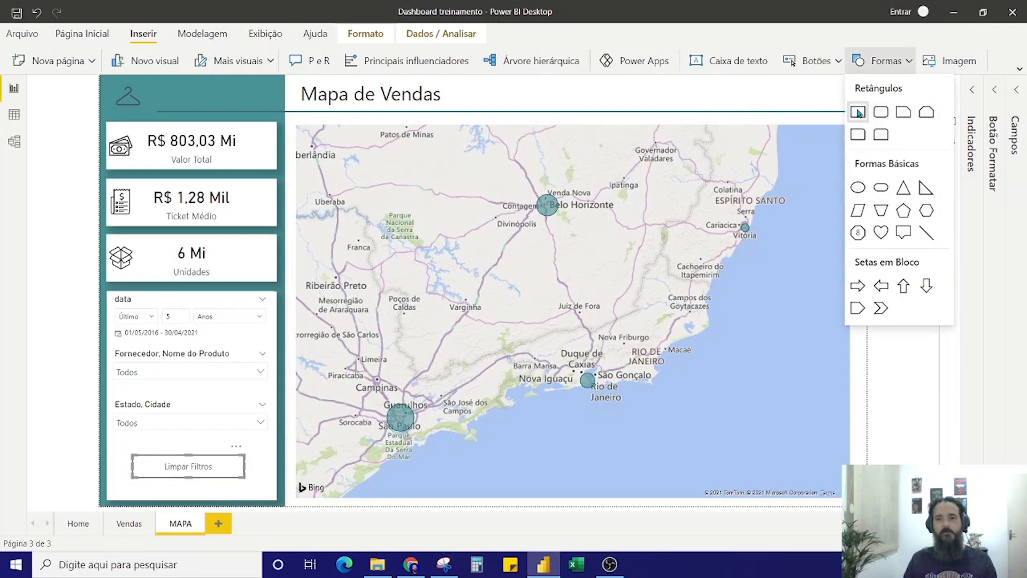
click(859, 111)
drag(283, 231, 382, 287)
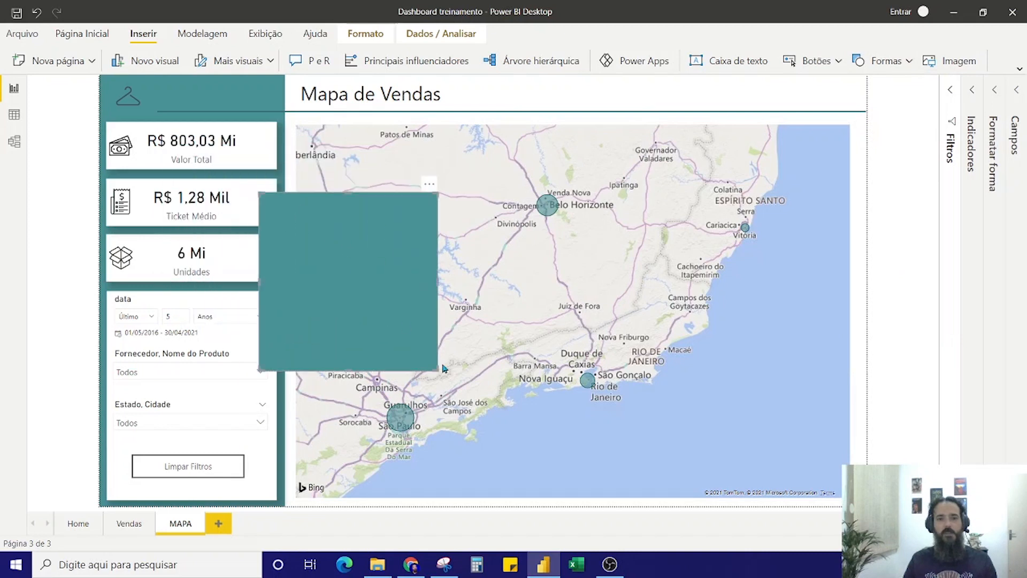
drag(436, 370, 645, 421)
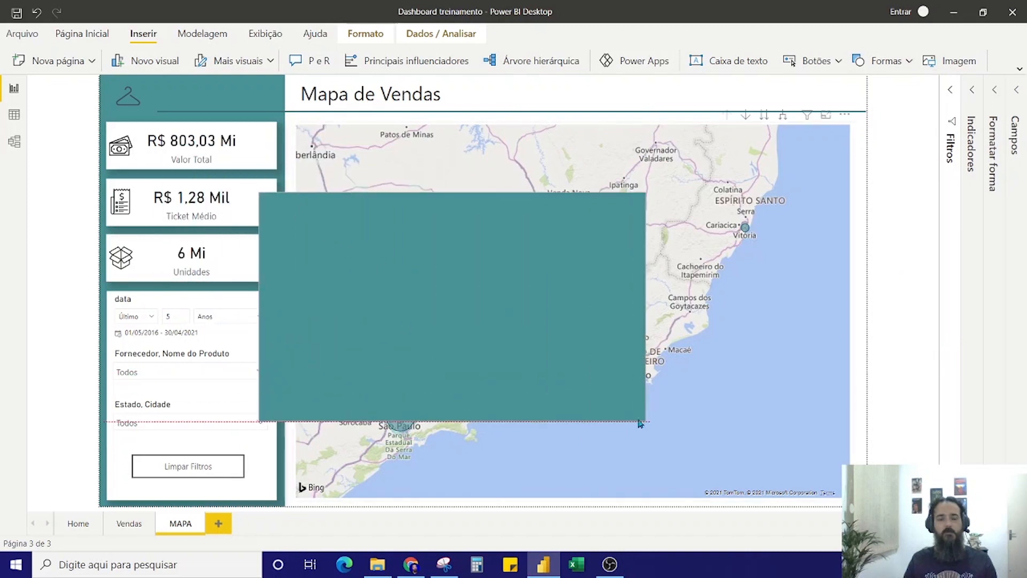
mouse_move(521, 329)
mouse_down()
mouse_move(520, 348)
mouse_move(530, 322)
mouse_up()
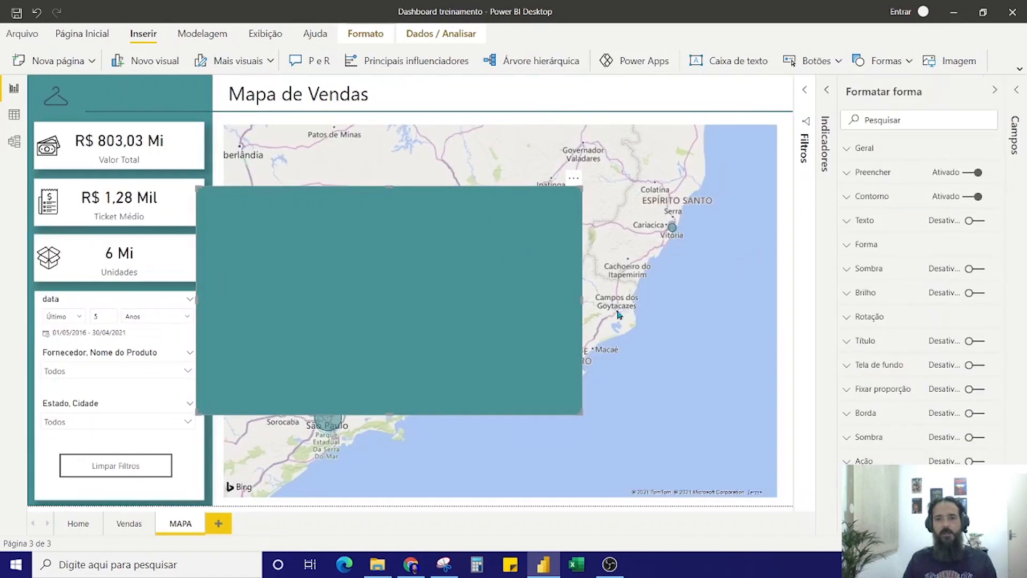
Fill the rectangle with white and shift it slightly down and towards the slicers
click(852, 175)
click(872, 215)
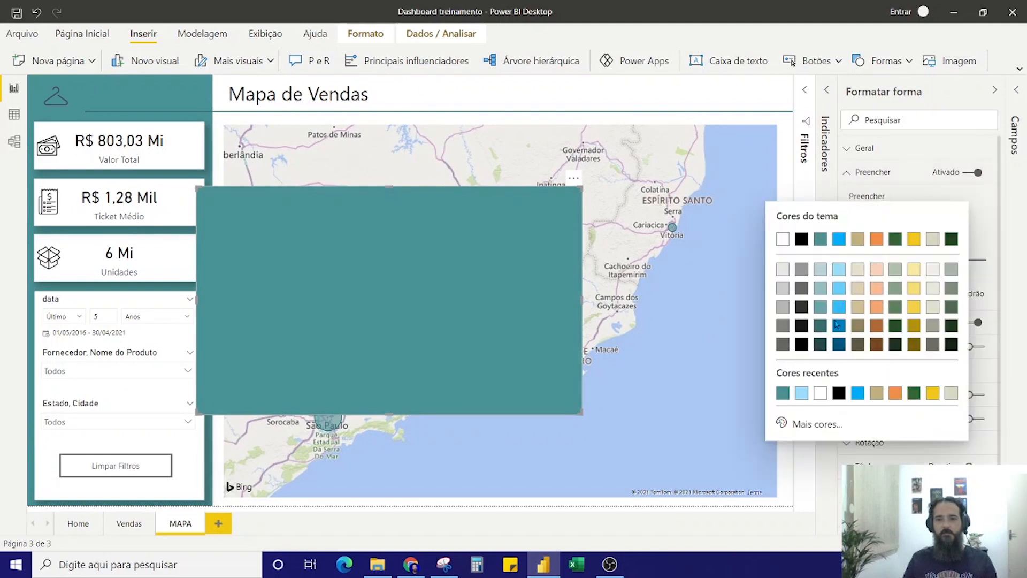
click(782, 240)
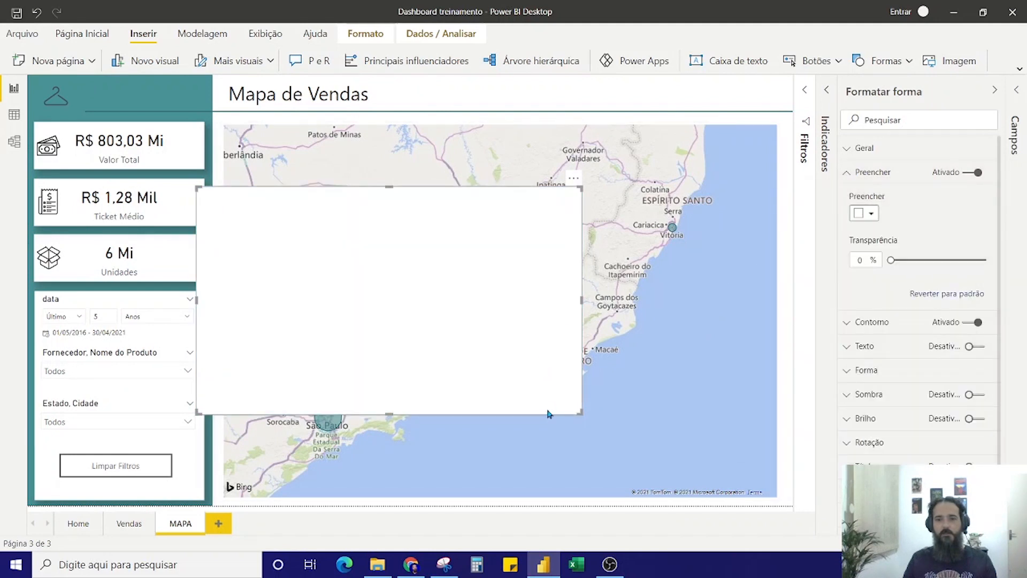
scroll(947, 461, down, 1)
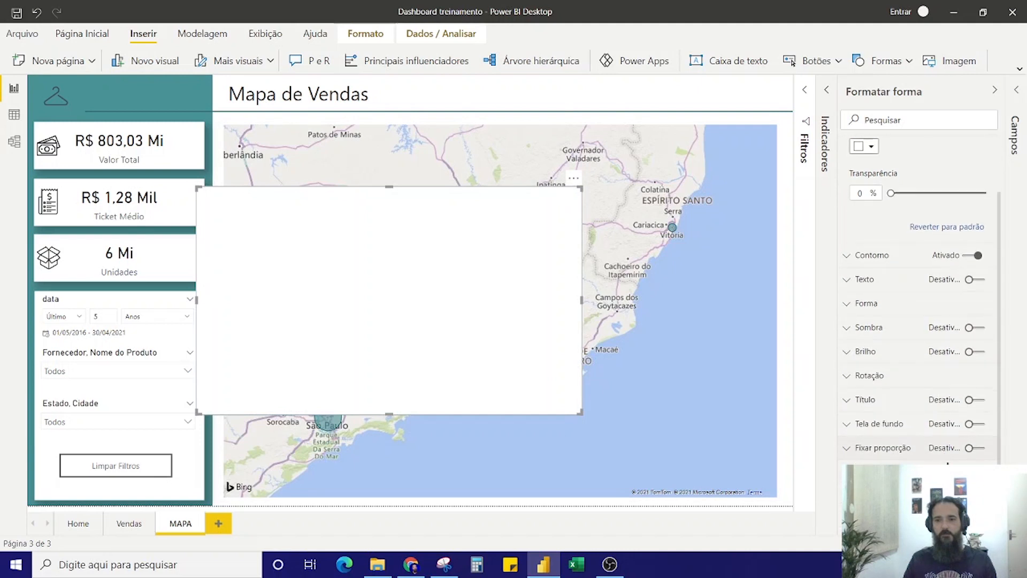
drag(513, 351, 495, 346)
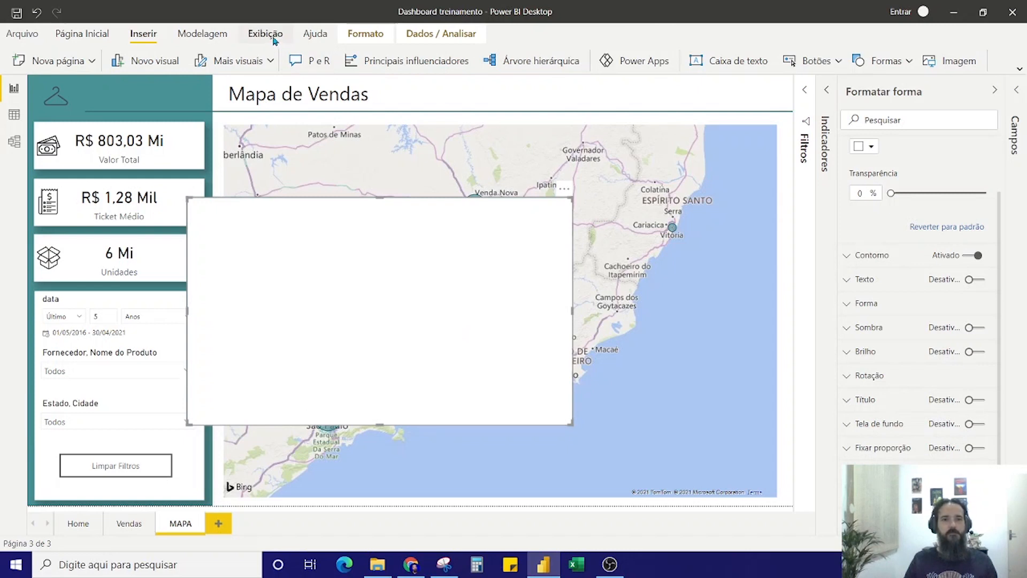
Insert a text box sized to fit inside the white rectangle, with the lines Aviso!! and Dados atualizados!!
click(735, 61)
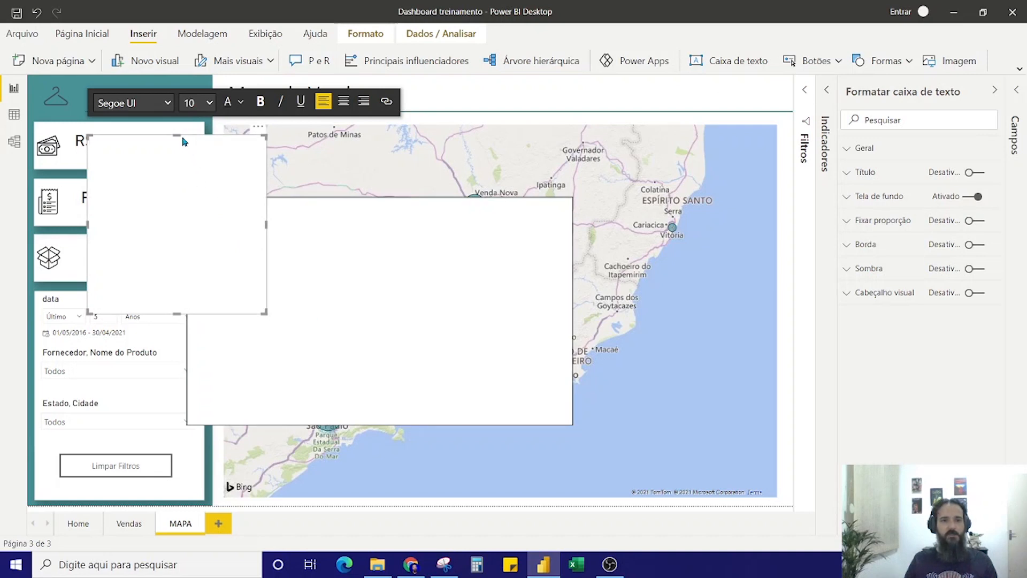
drag(185, 137, 302, 216)
drag(382, 389, 540, 417)
text(viso!!  )
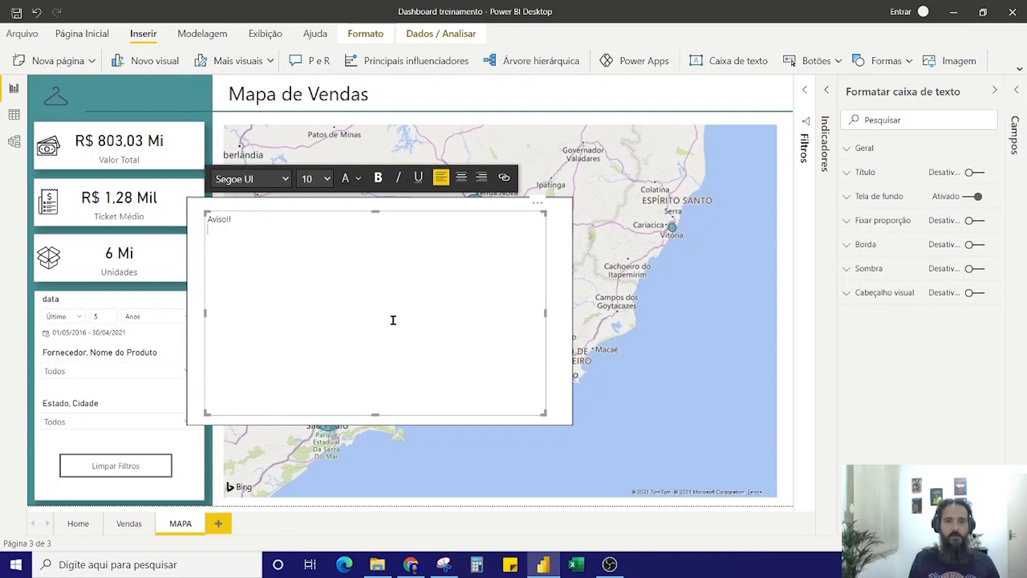
text(Dados atualizados!!)
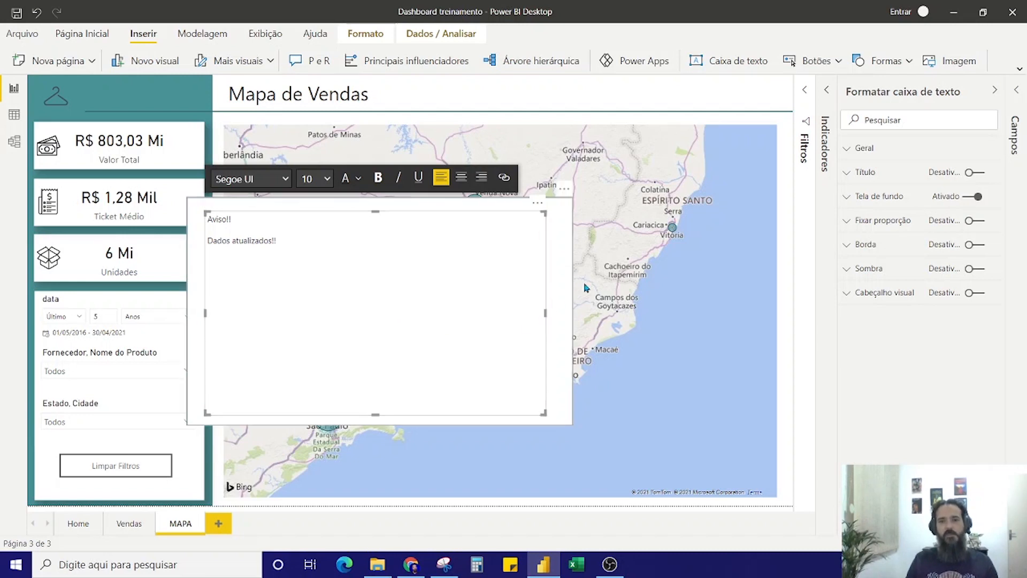
Collapse the text box formatting options and display the report's bookmarks alongside the page's object selection list
click(879, 94)
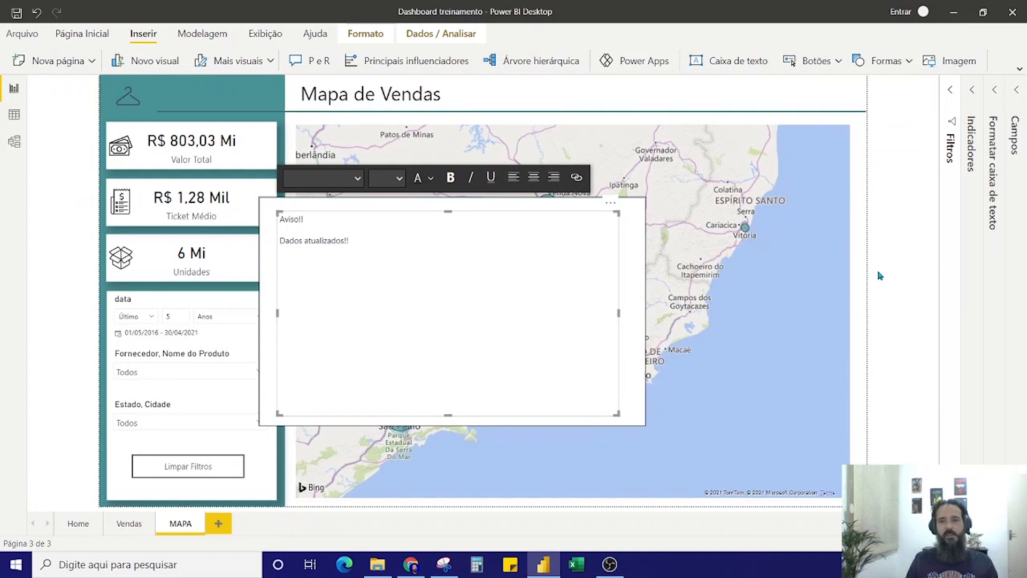
click(951, 91)
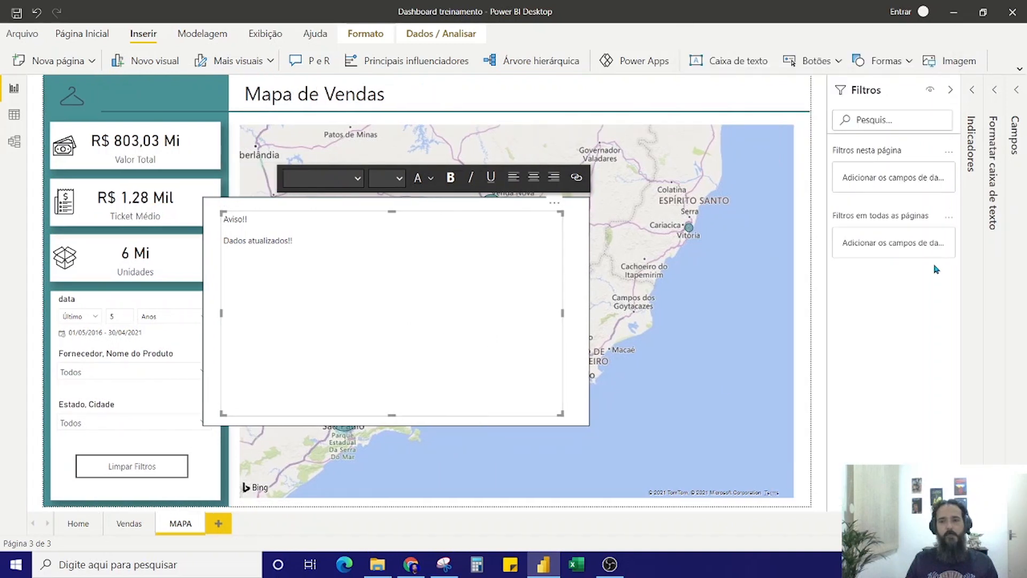
click(950, 90)
click(973, 155)
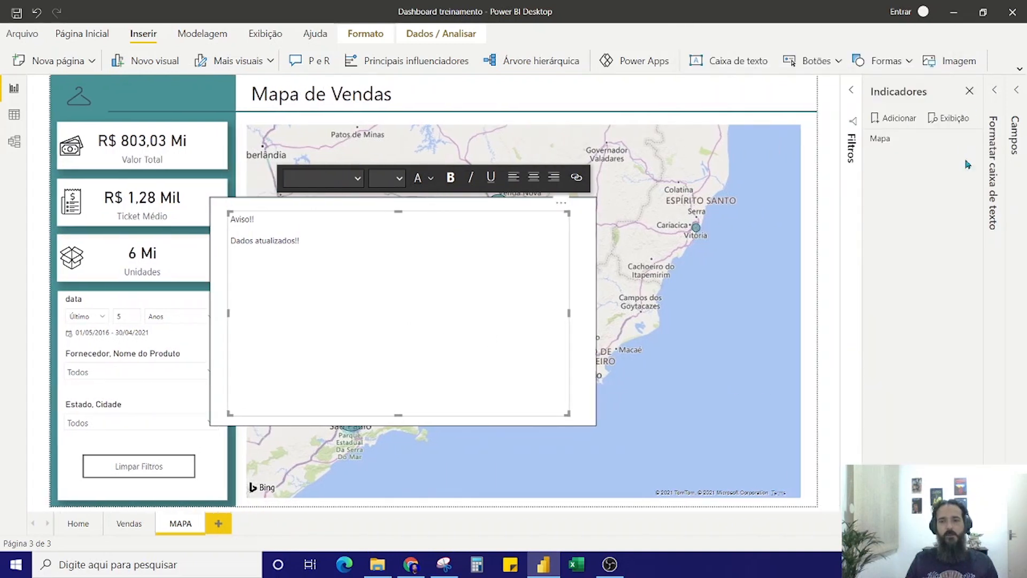
click(977, 143)
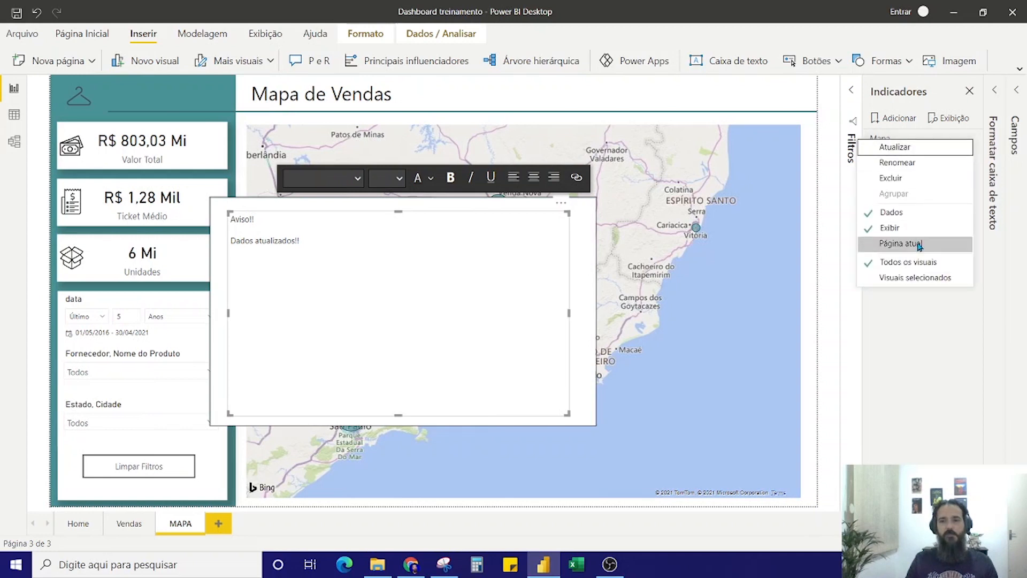
click(949, 426)
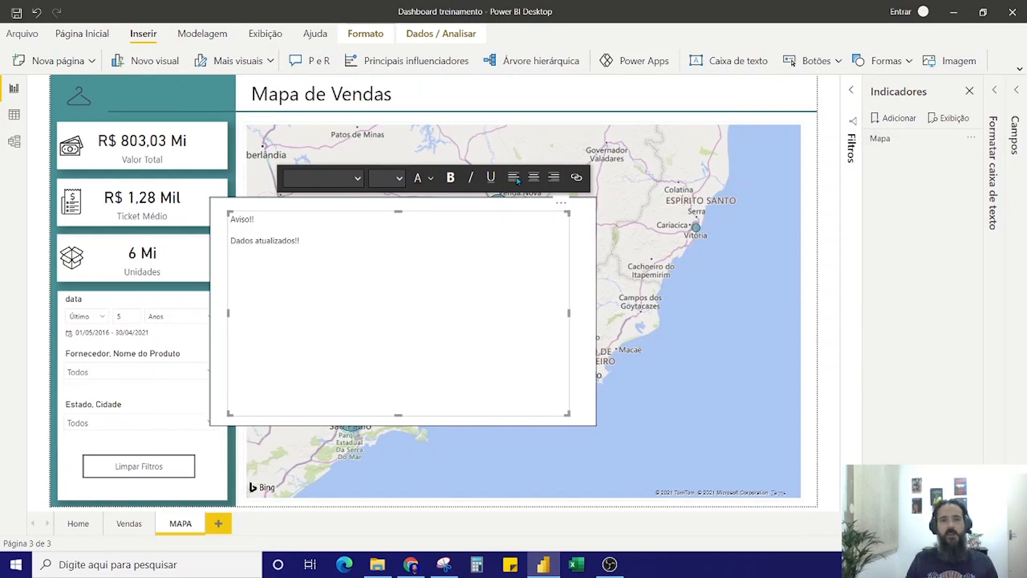
click(261, 34)
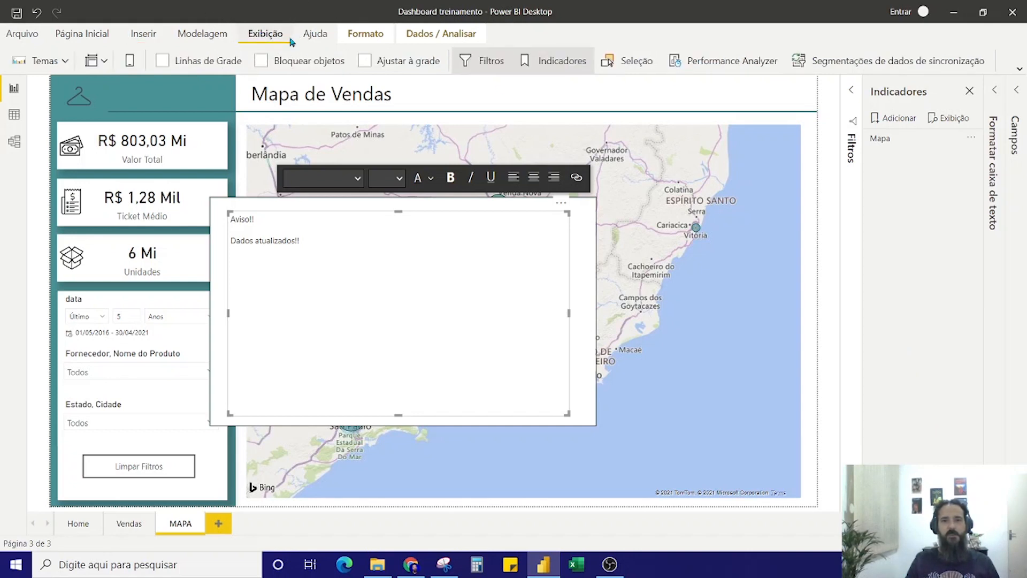
click(634, 63)
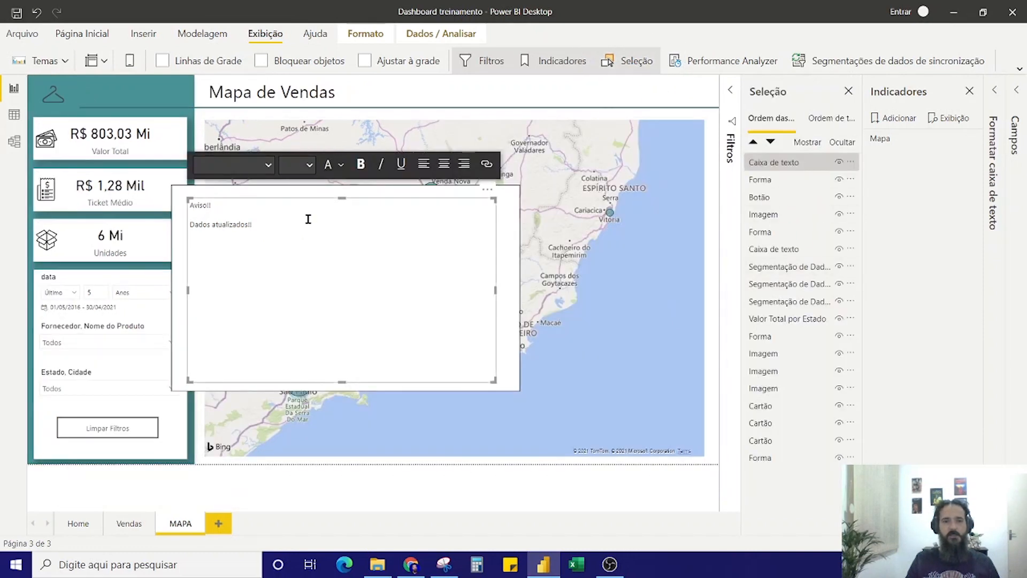
Hide the notice text box and the white rectangle behind it on the MAPA page
click(841, 166)
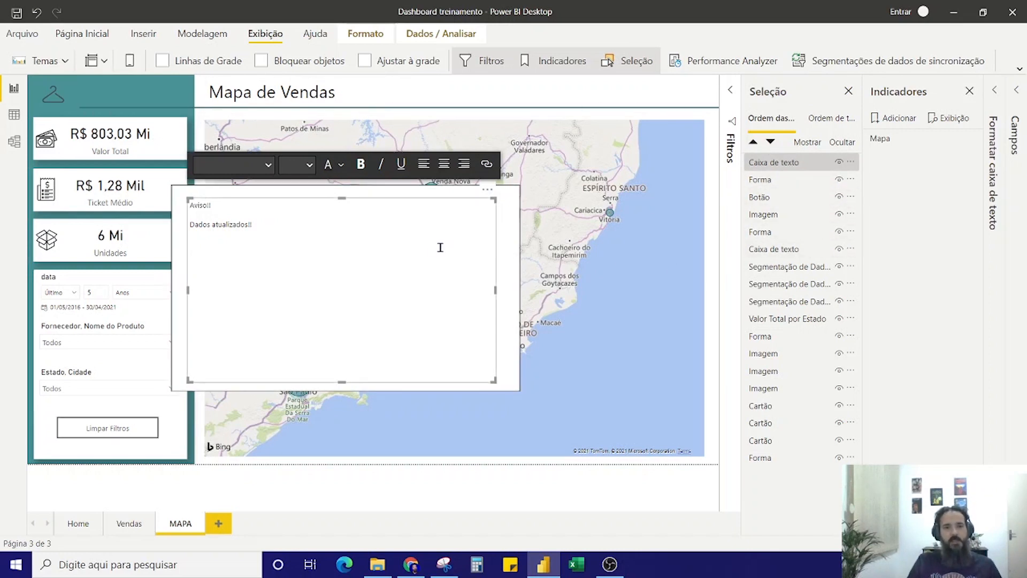
click(758, 180)
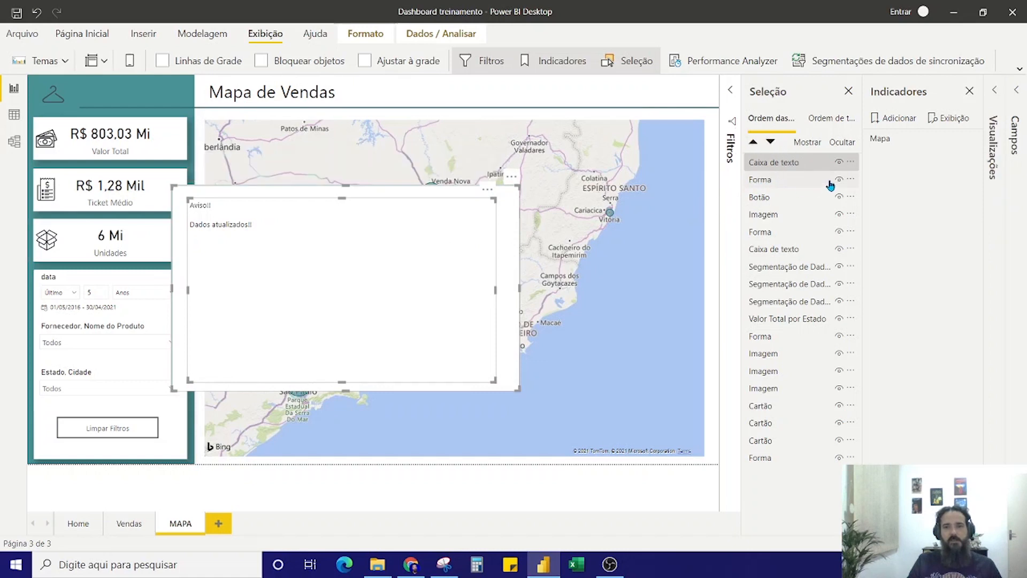
click(839, 162)
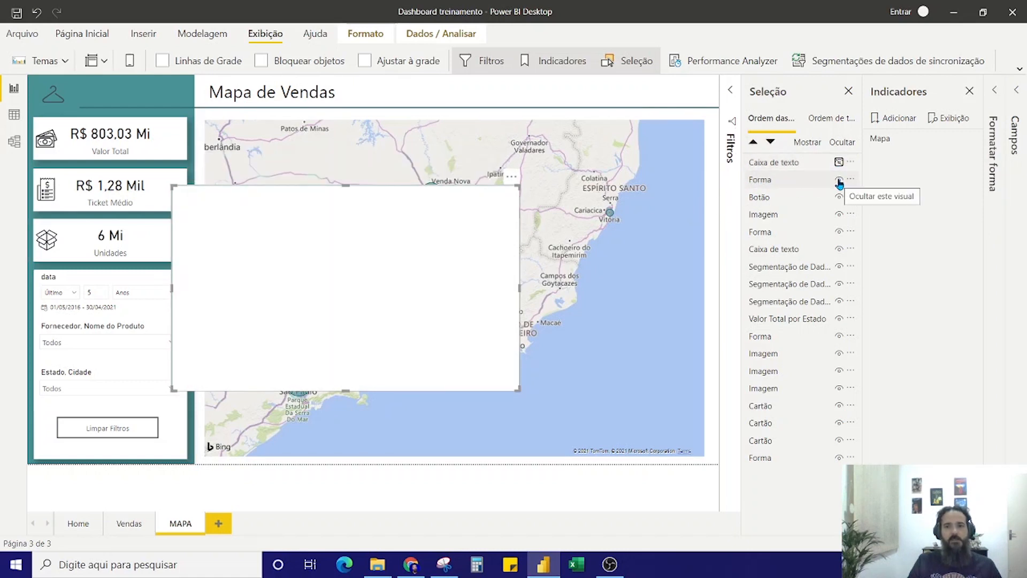
click(839, 180)
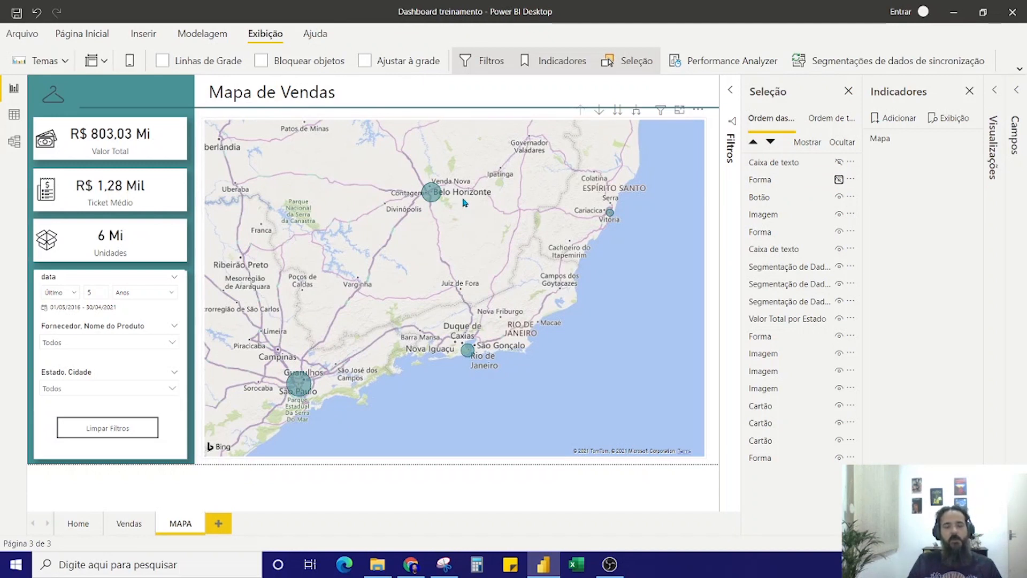
click(839, 163)
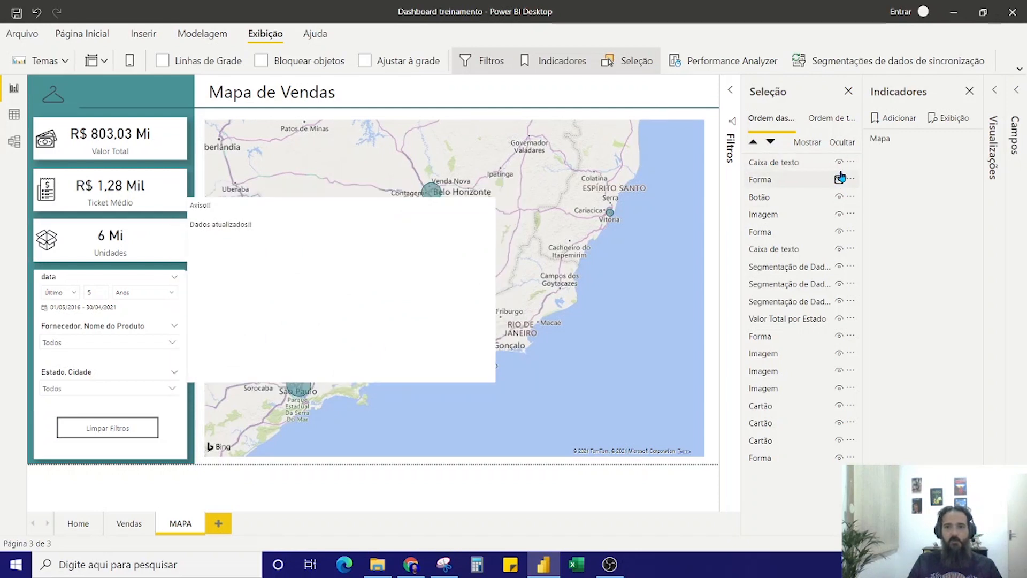
click(837, 163)
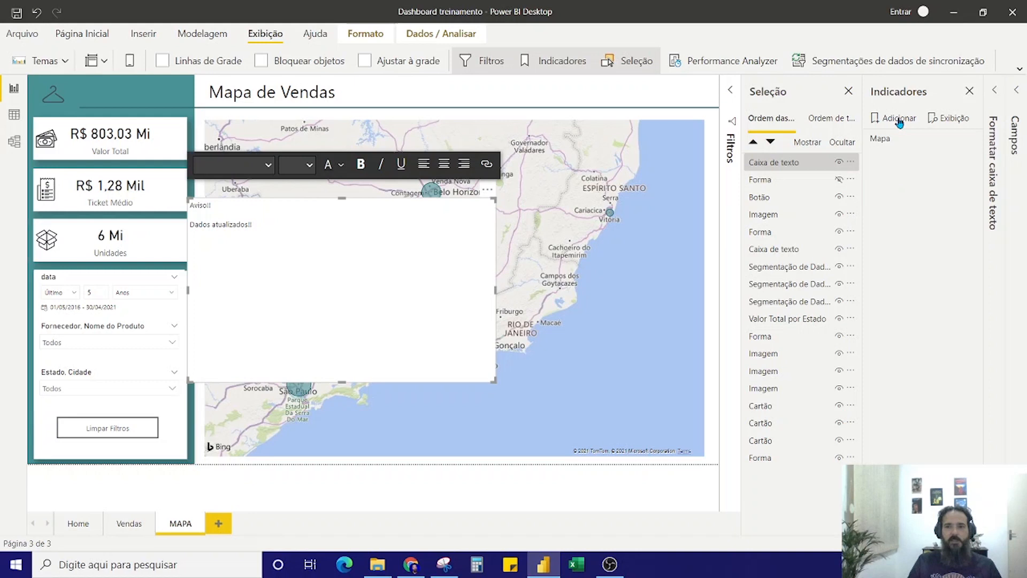
click(839, 163)
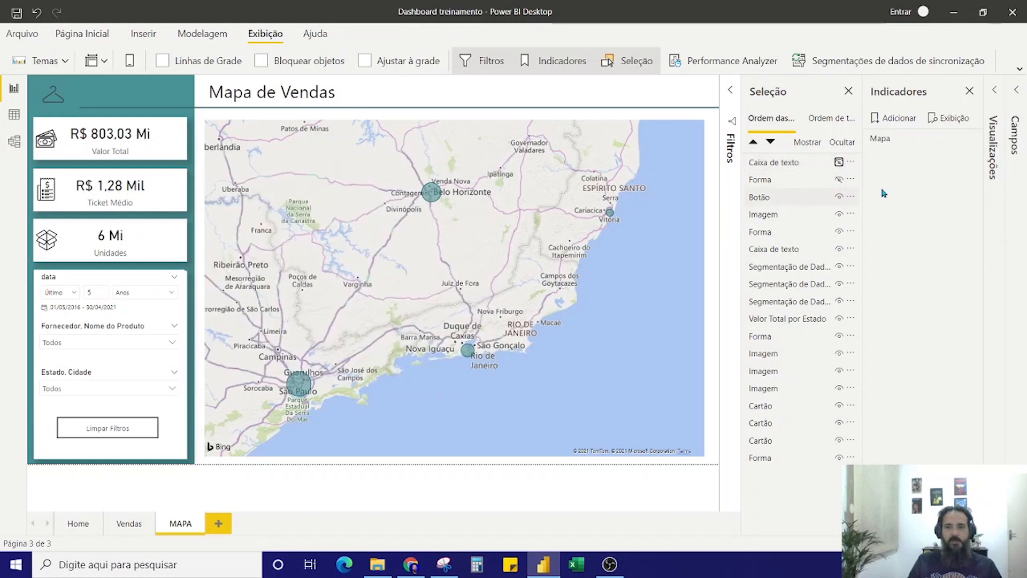
Add a bookmark of the page with the notice hidden and name it PopUp off
click(888, 120)
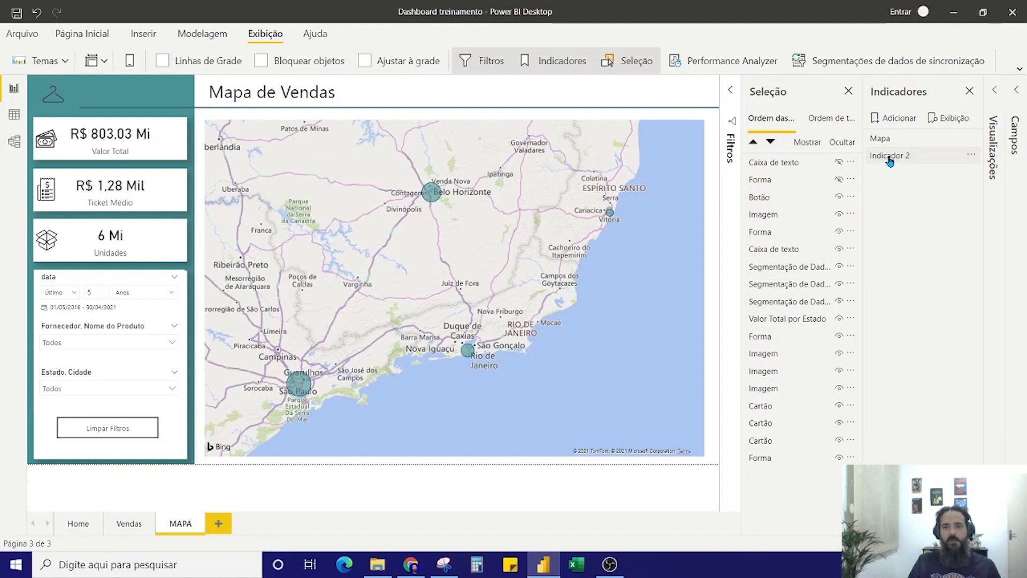
double_click(889, 157)
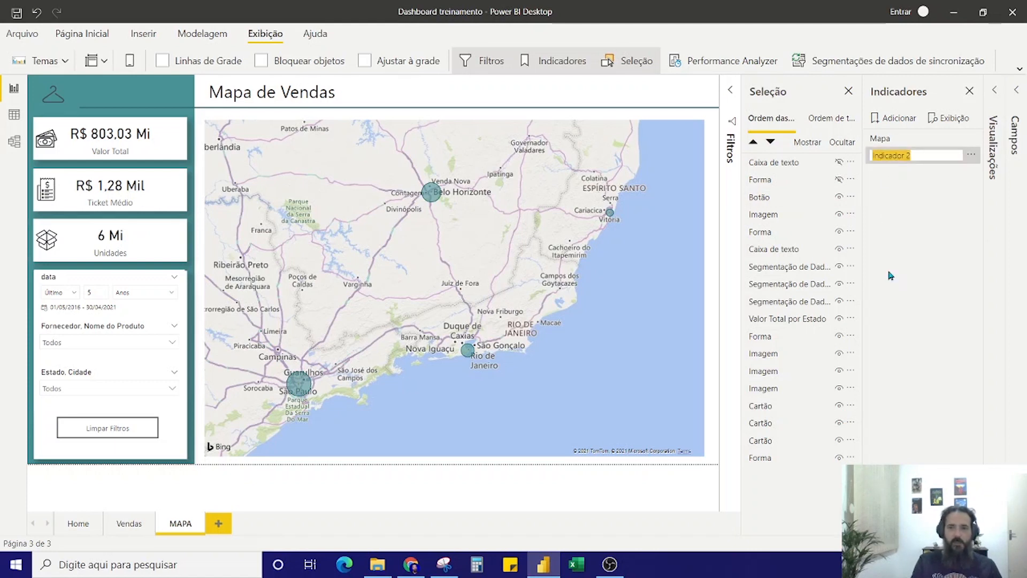
text(Po)
text(off)
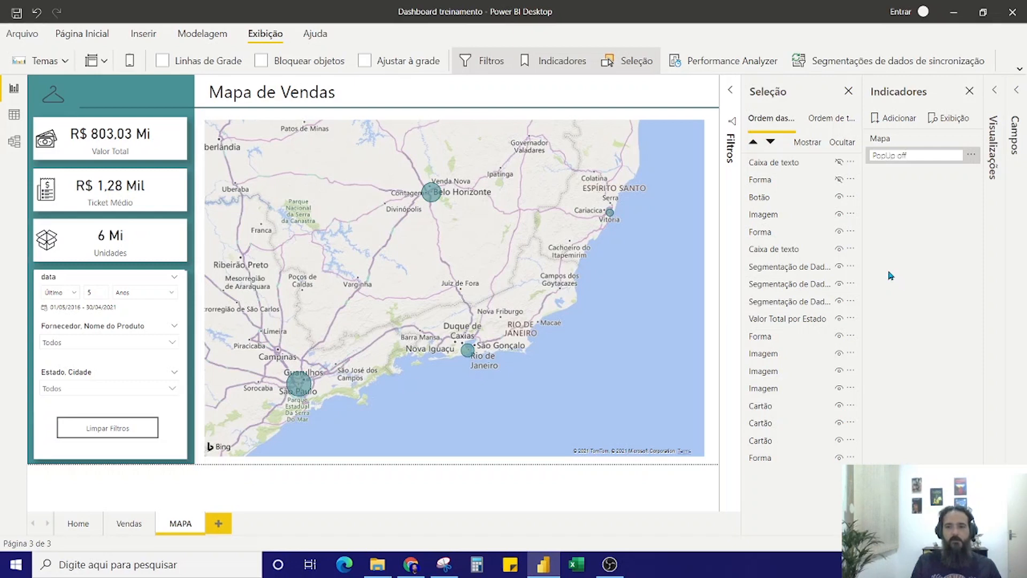
key(Return)
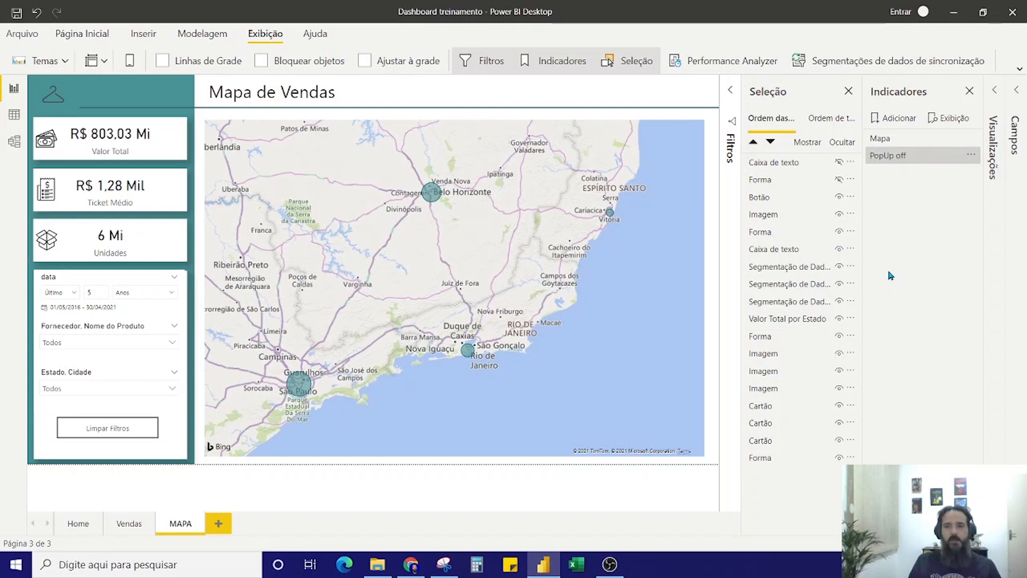
Show the notice text box and its white rectangle again, and bookmark the page in that state as PopUp on
click(839, 162)
click(840, 180)
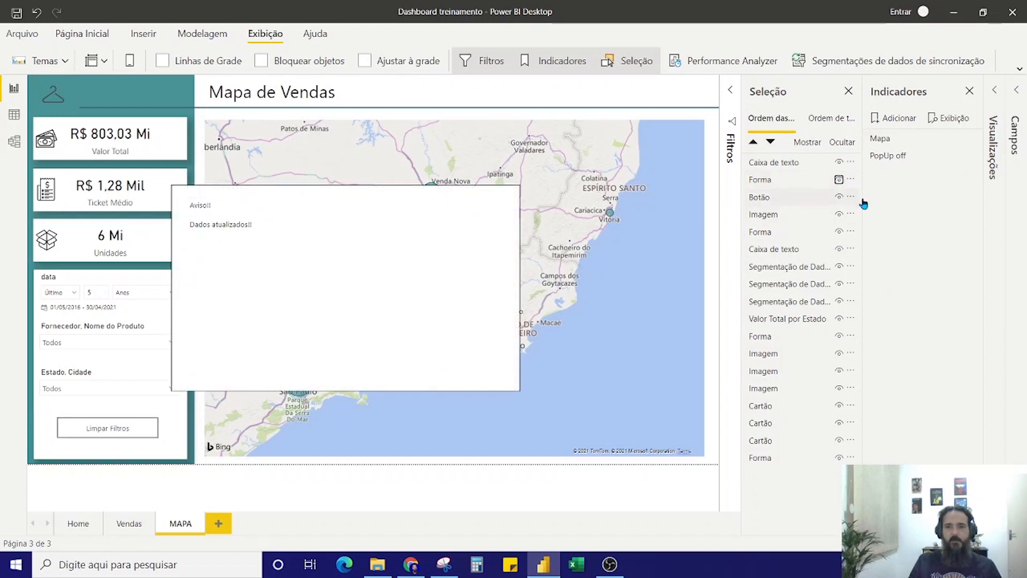
click(894, 121)
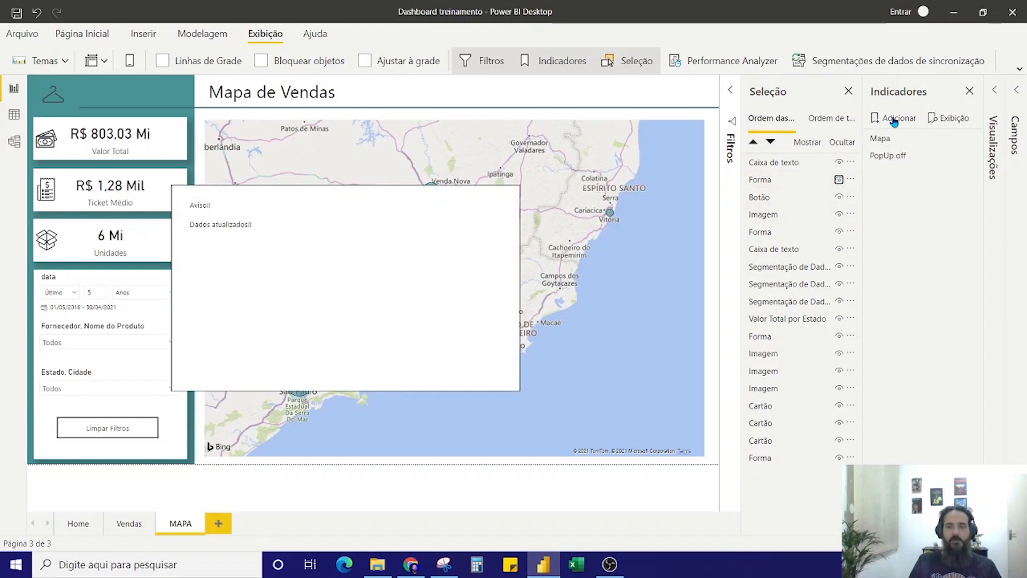
double_click(903, 174)
text(PopUp o)
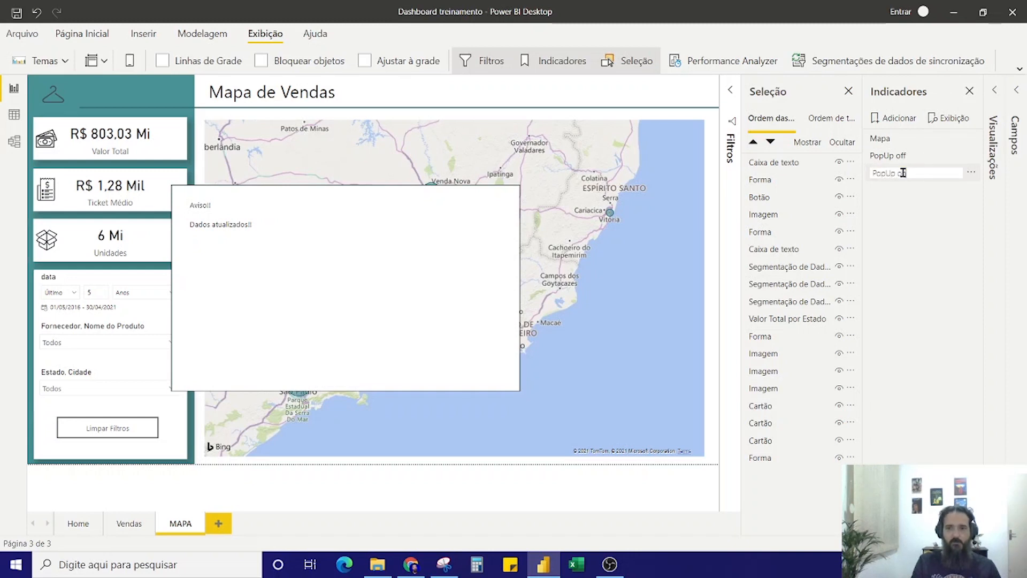
key(Return)
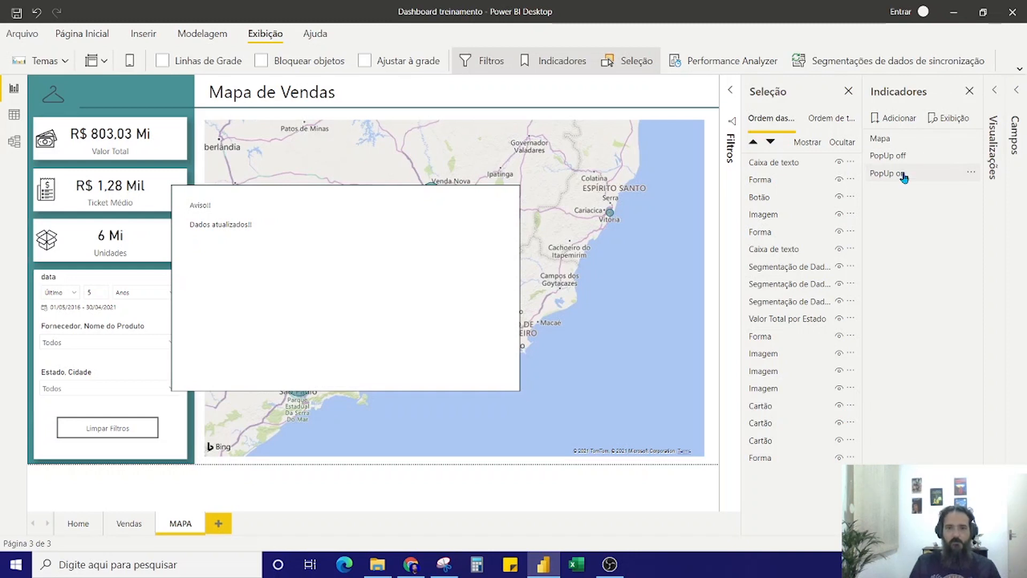
Test the PopUp off and PopUp on bookmarks by alternating between them, and collapse the object selection list
click(903, 178)
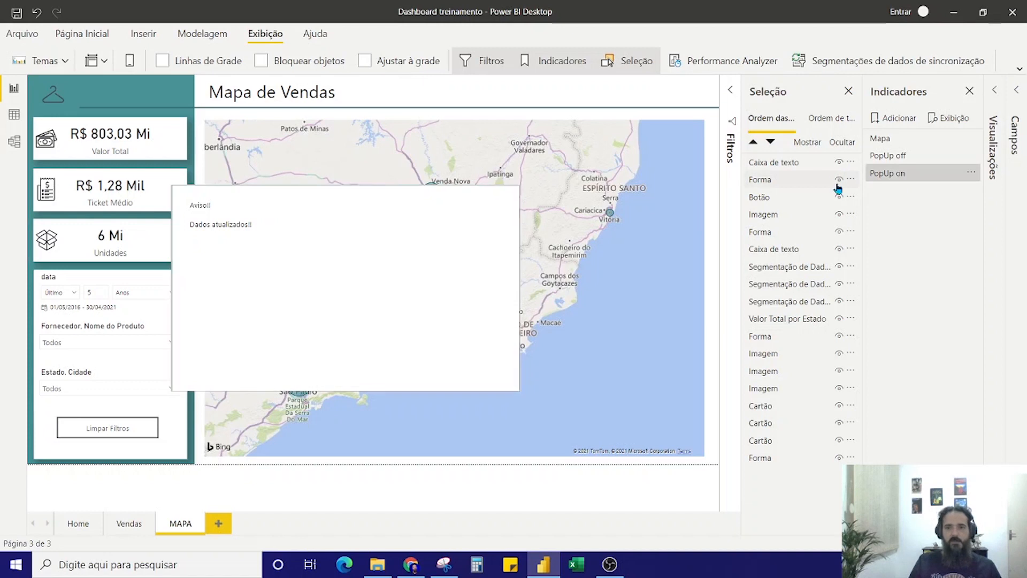
click(887, 159)
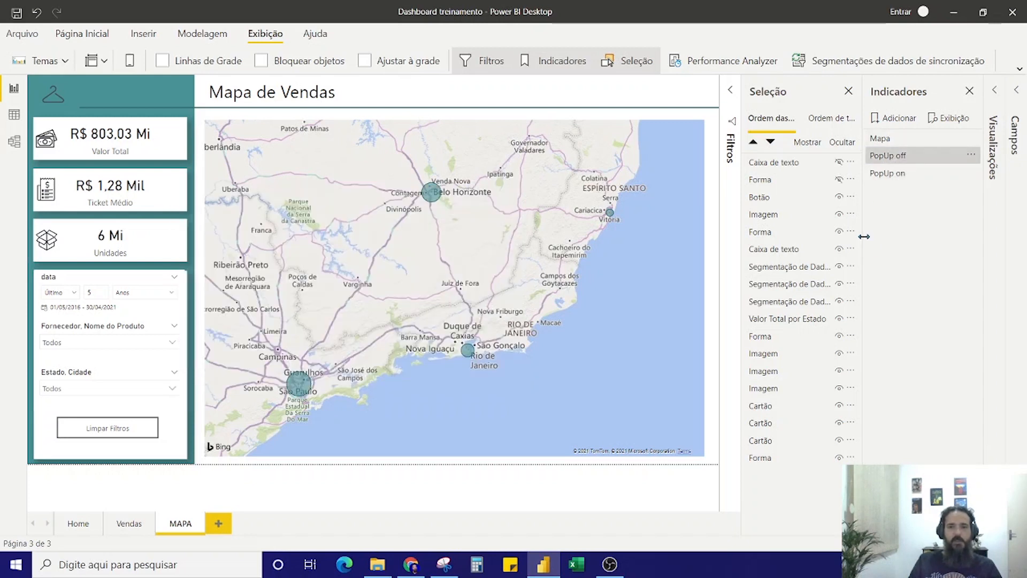
click(892, 179)
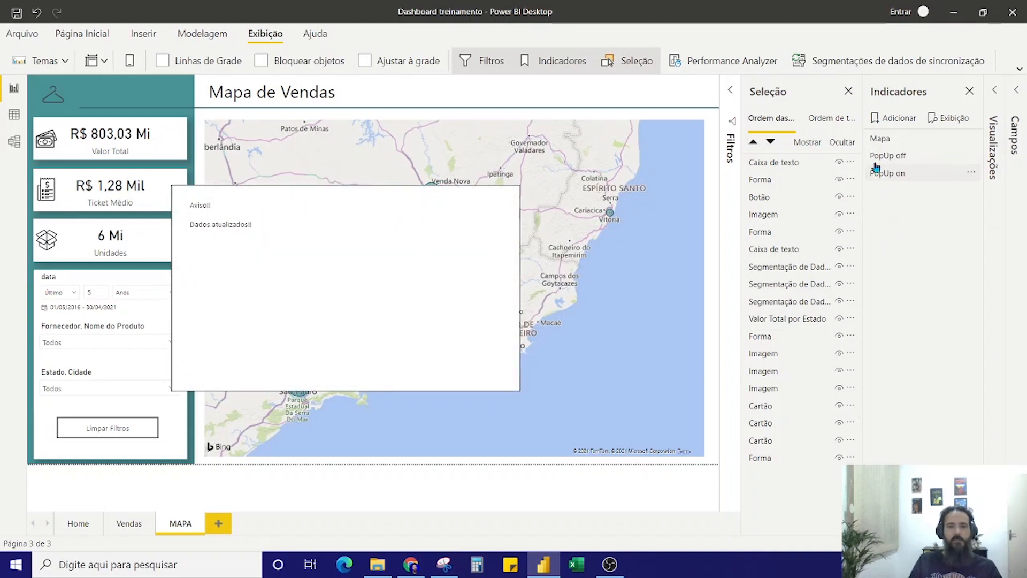
click(849, 90)
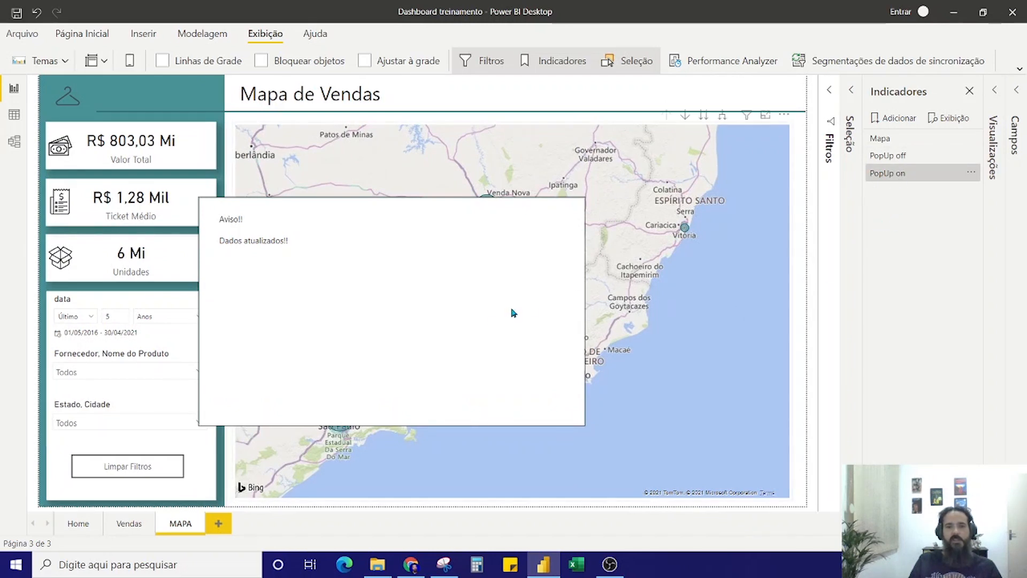
click(887, 156)
click(886, 174)
Move the Limpar Filtros button slightly up and place a copy of it directly below
click(132, 475)
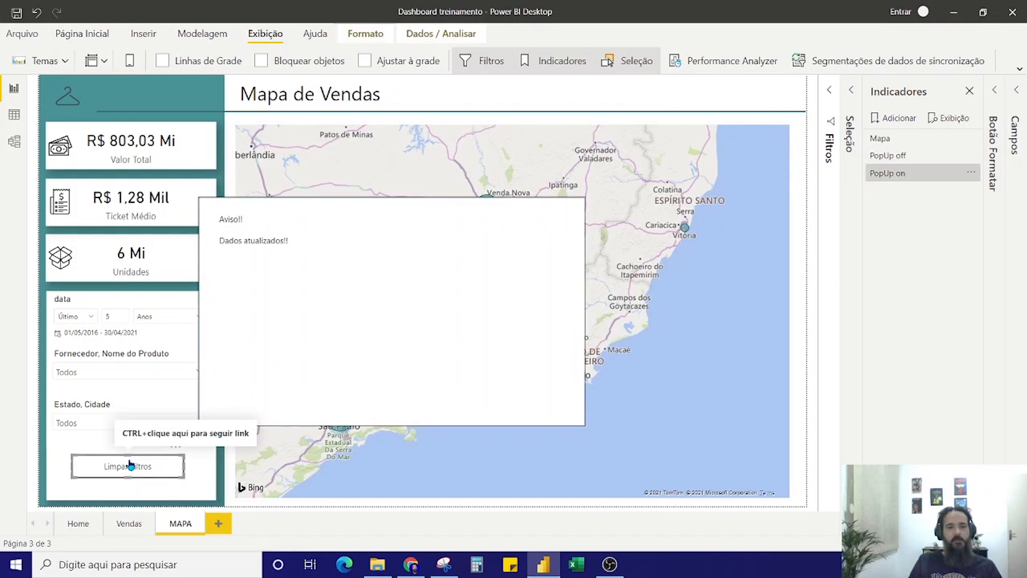
drag(132, 475, 128, 460)
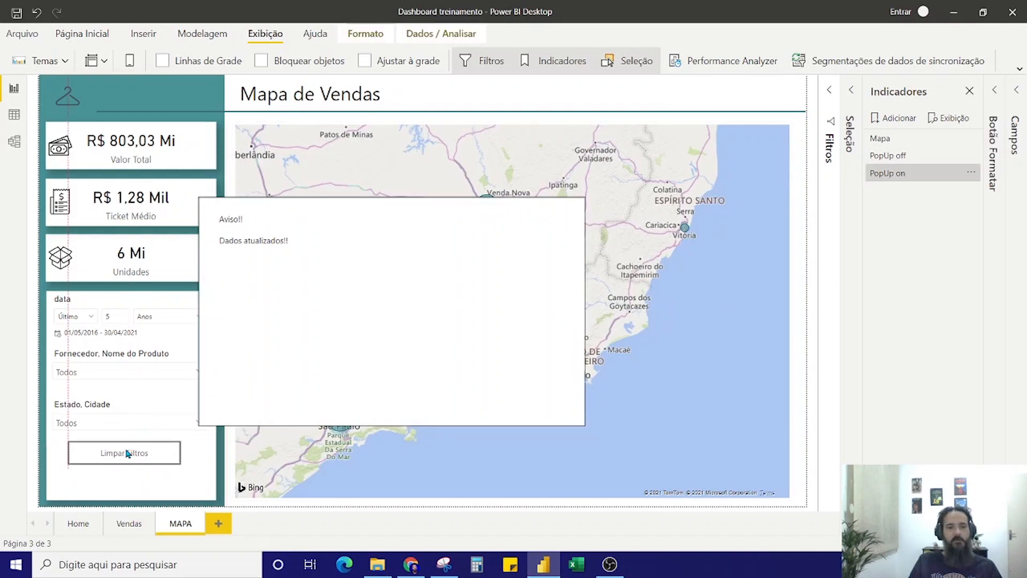
click(131, 482)
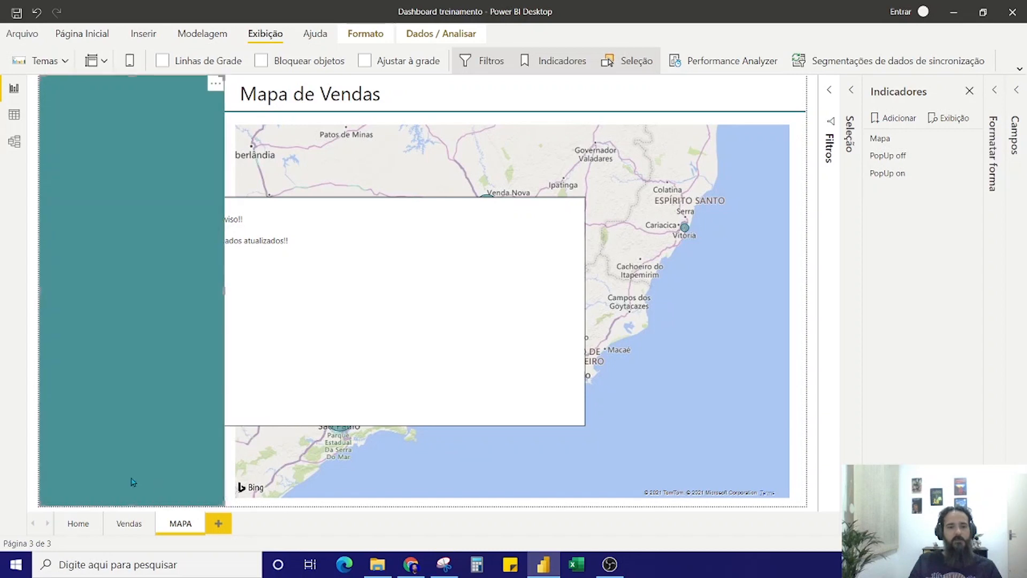
click(686, 115)
click(123, 453)
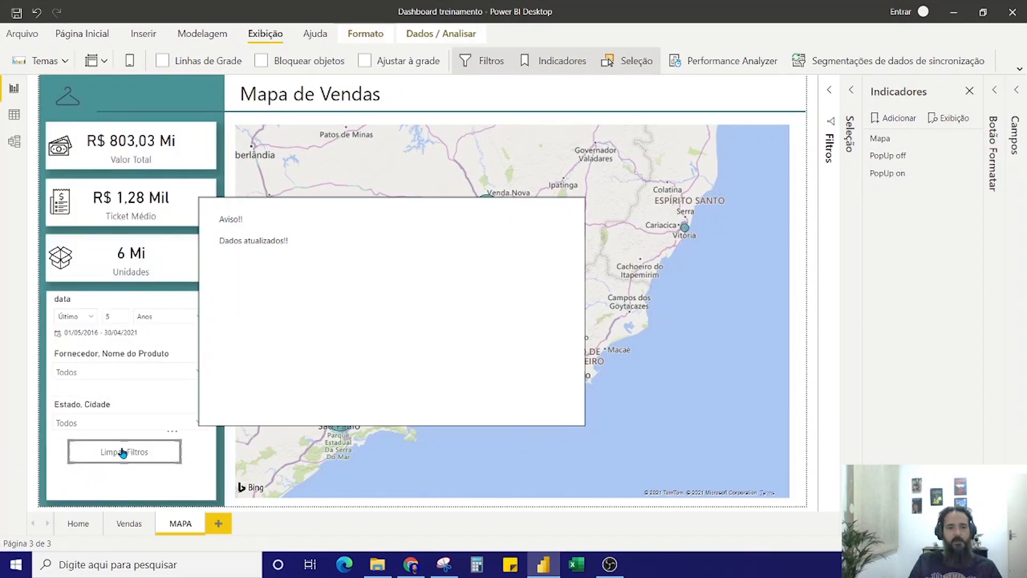
key(ctrl+c)
key(ctrl+v)
drag(123, 454, 119, 484)
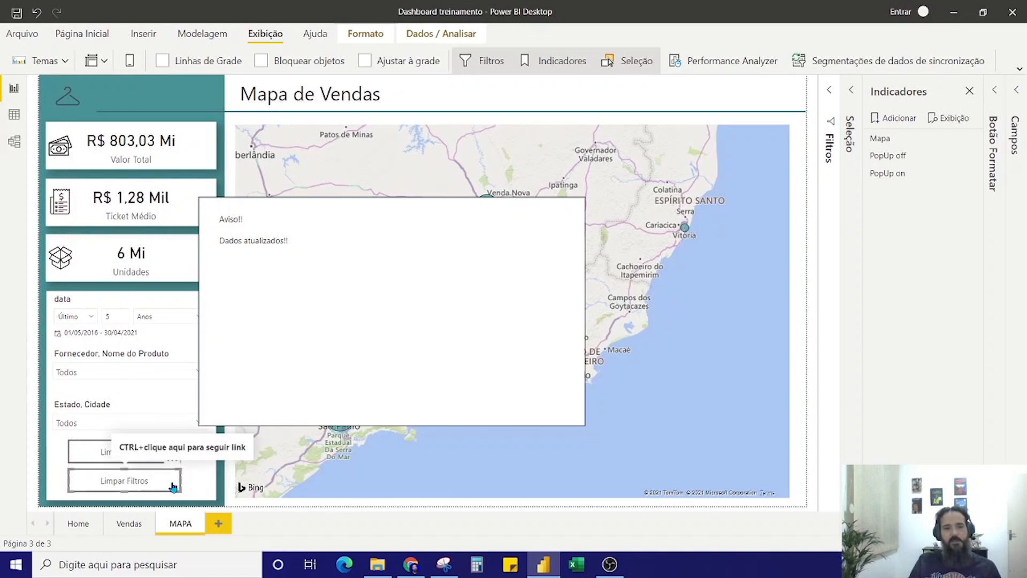
Set the button text of the lower Limpar Filtros copy to Aviso
click(993, 92)
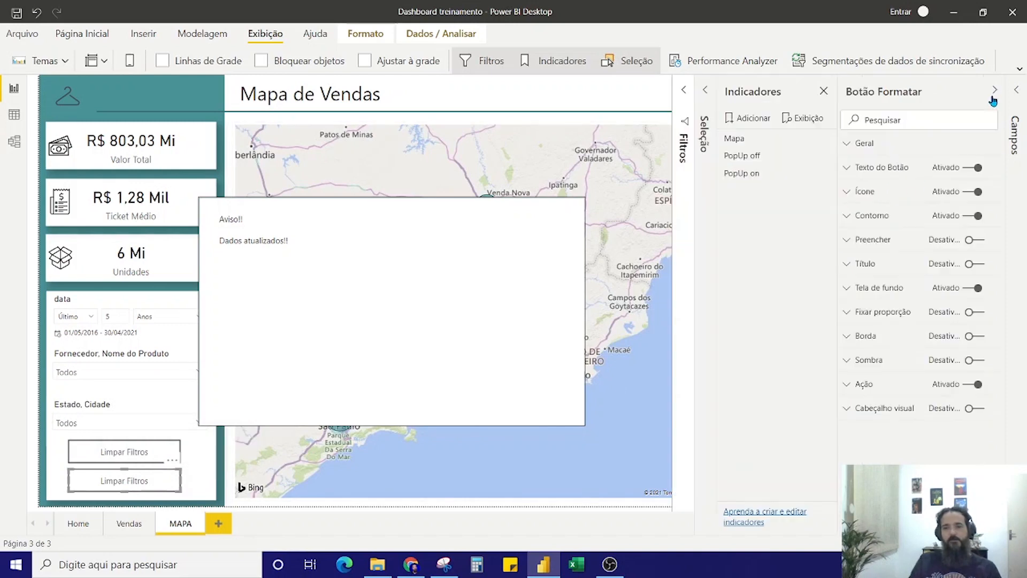
click(854, 174)
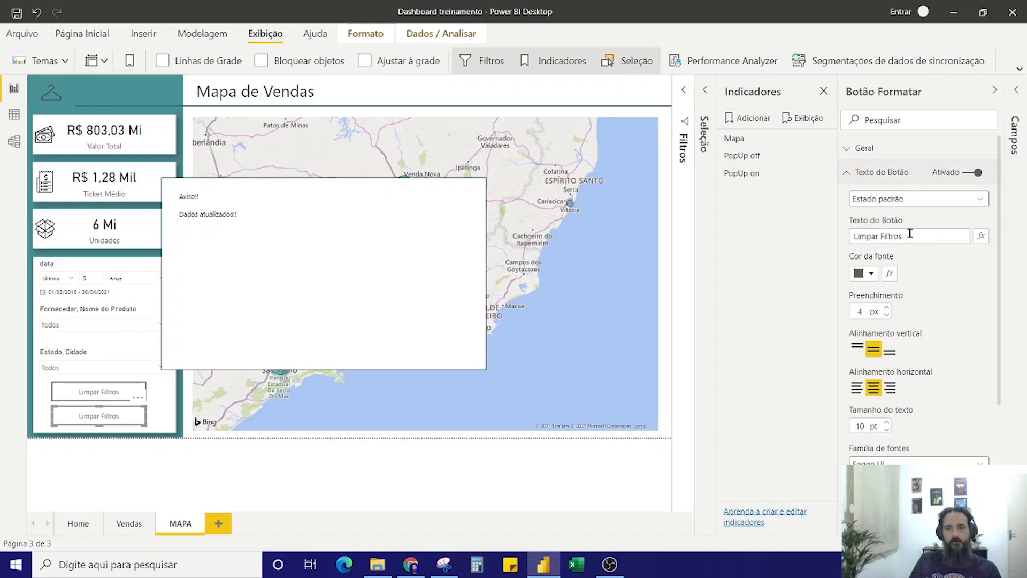
drag(908, 236, 850, 237)
text(Aviso)
click(699, 309)
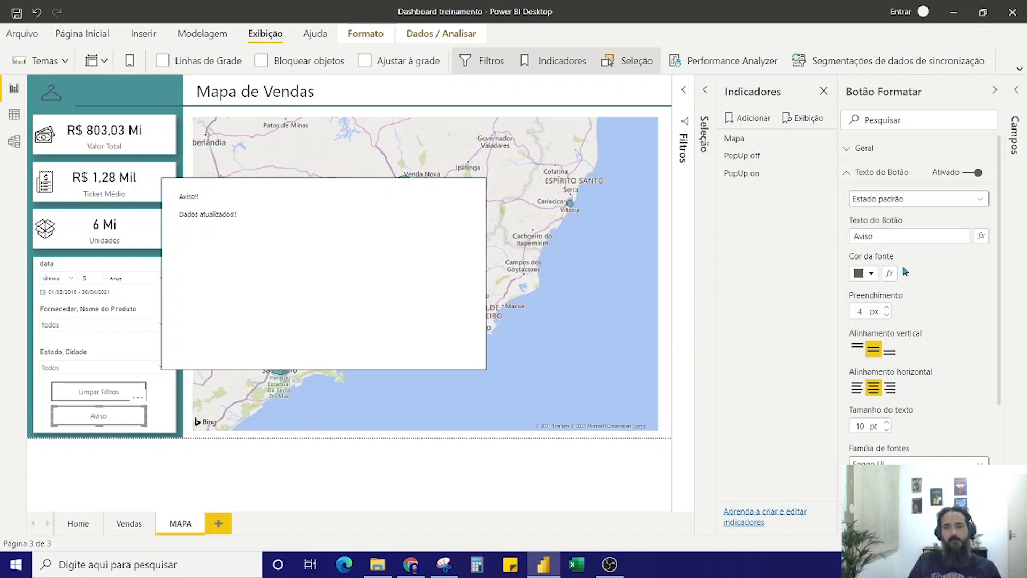
click(851, 171)
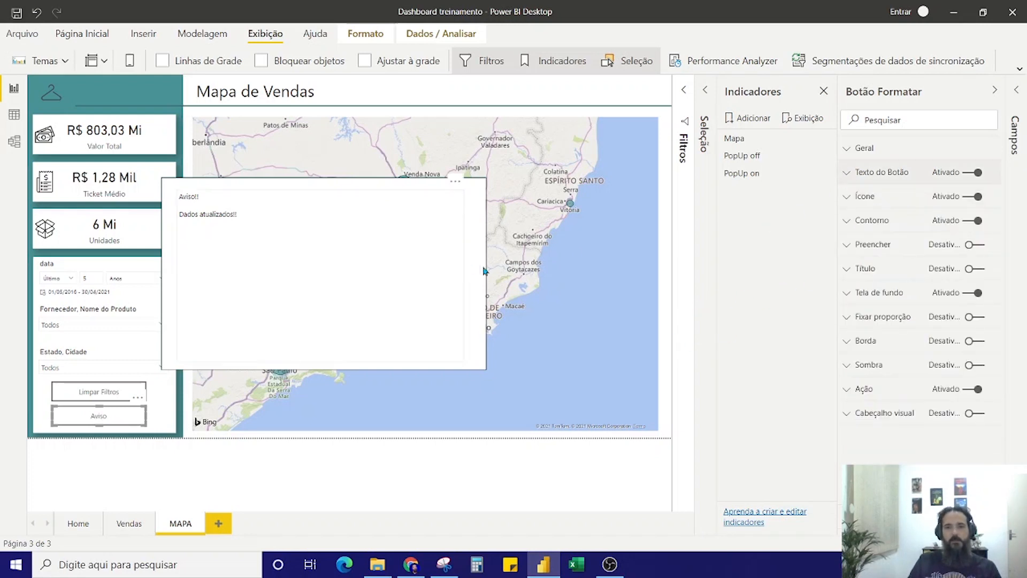
Apply the PopUp off bookmark, bring the notice back with the Aviso button, and place a copy of that button inside the notice
click(753, 160)
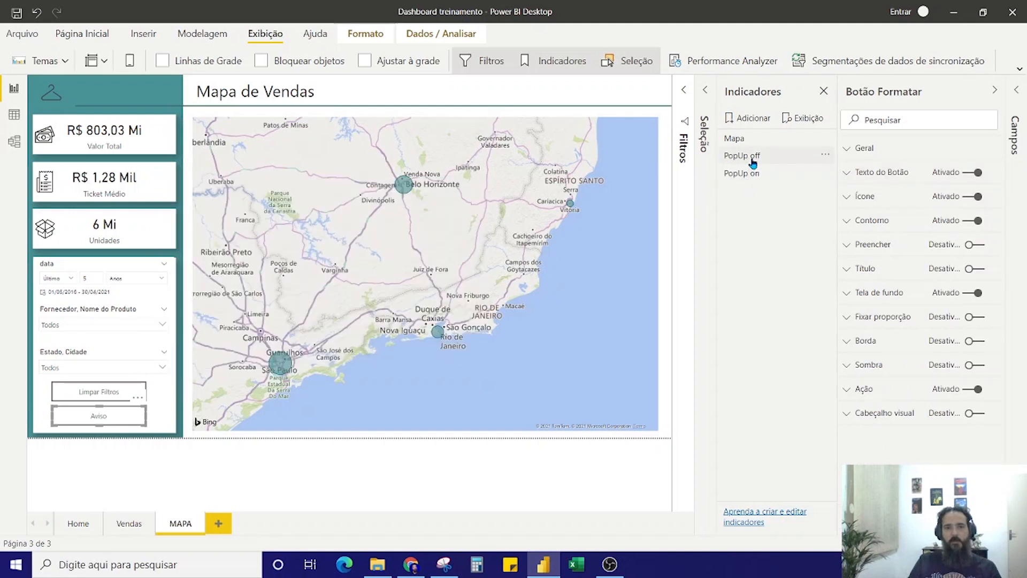
ctrl+click(107, 421)
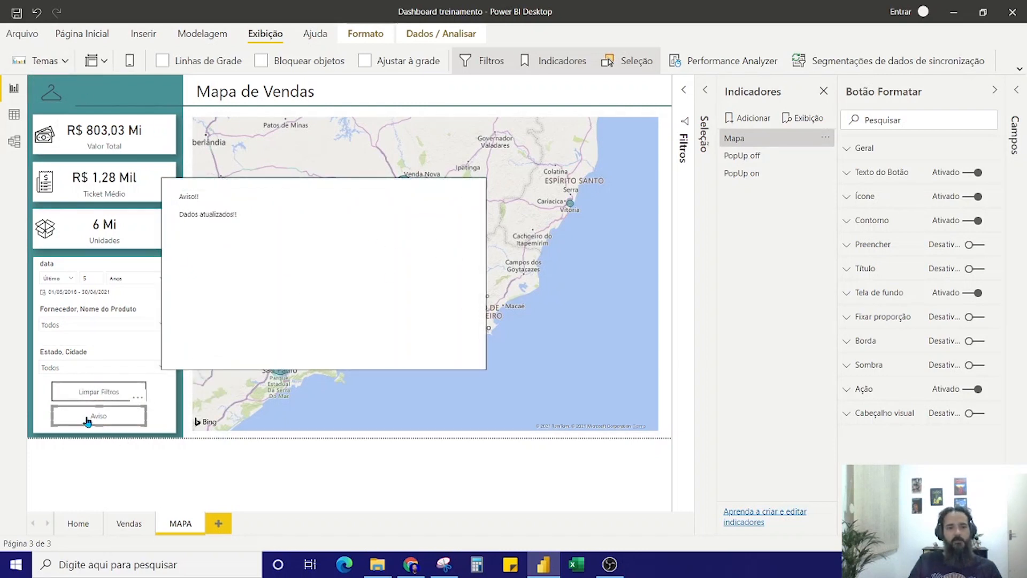
drag(88, 422, 420, 208)
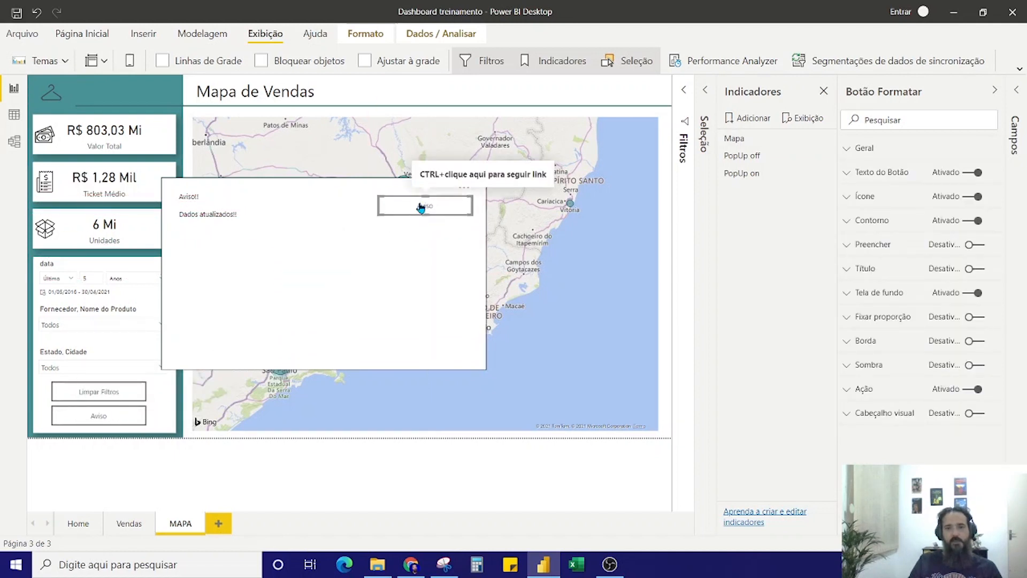
Set the copied button's text to Fechar and move it to the lower-right corner of the notice
click(850, 172)
double_click(880, 236)
text(Fechar)
click(451, 208)
drag(451, 209, 448, 340)
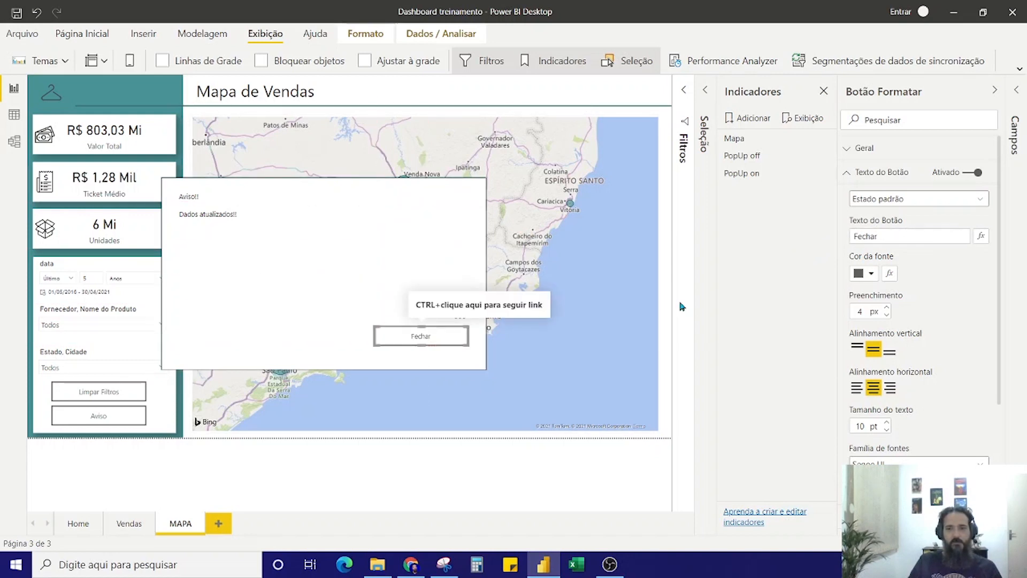
click(845, 172)
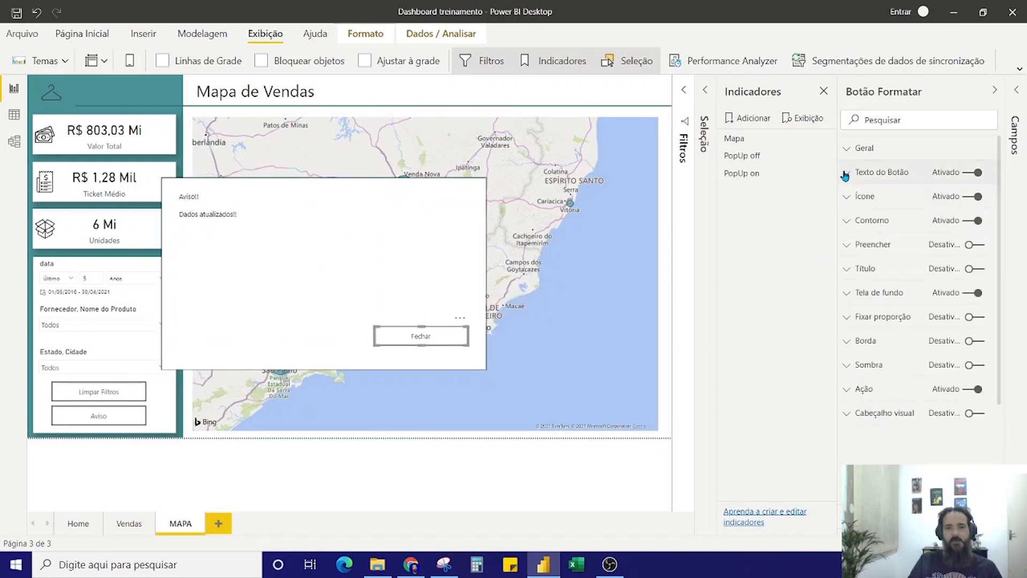
Set the Fechar button's action to the PopUp off bookmark and collapse the button formatting options
click(852, 392)
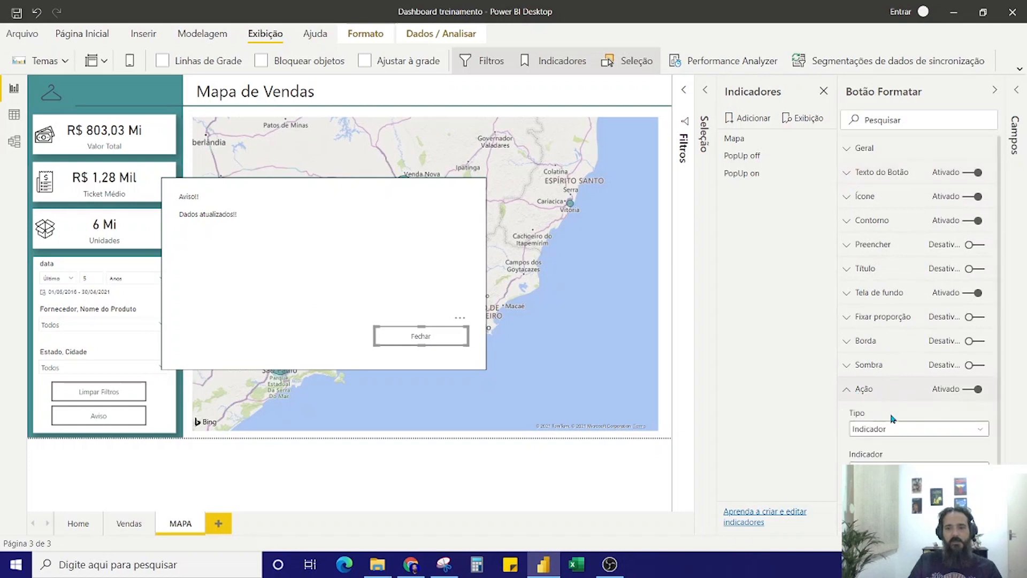
scroll(916, 454, down, 1)
click(915, 429)
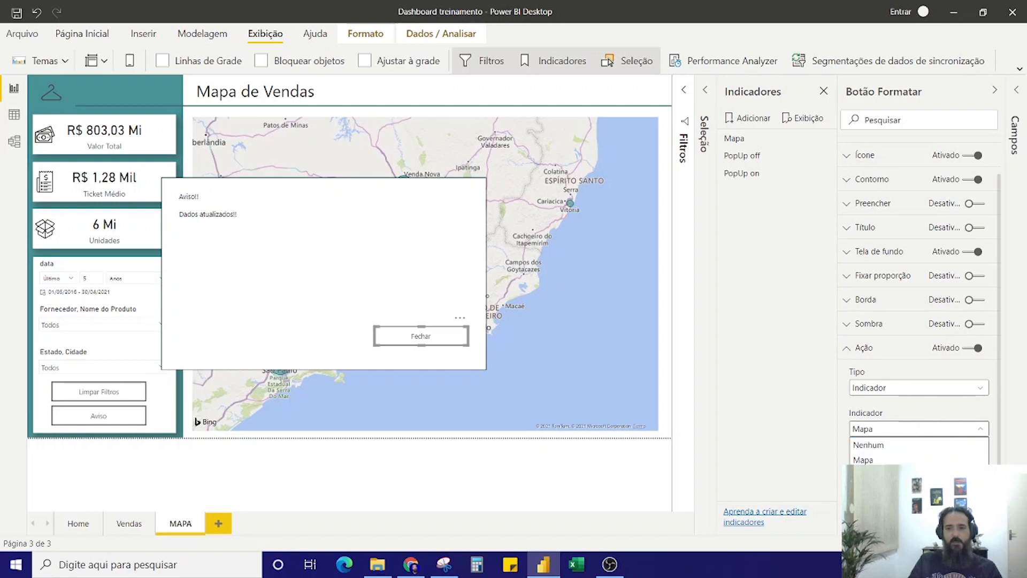
click(870, 475)
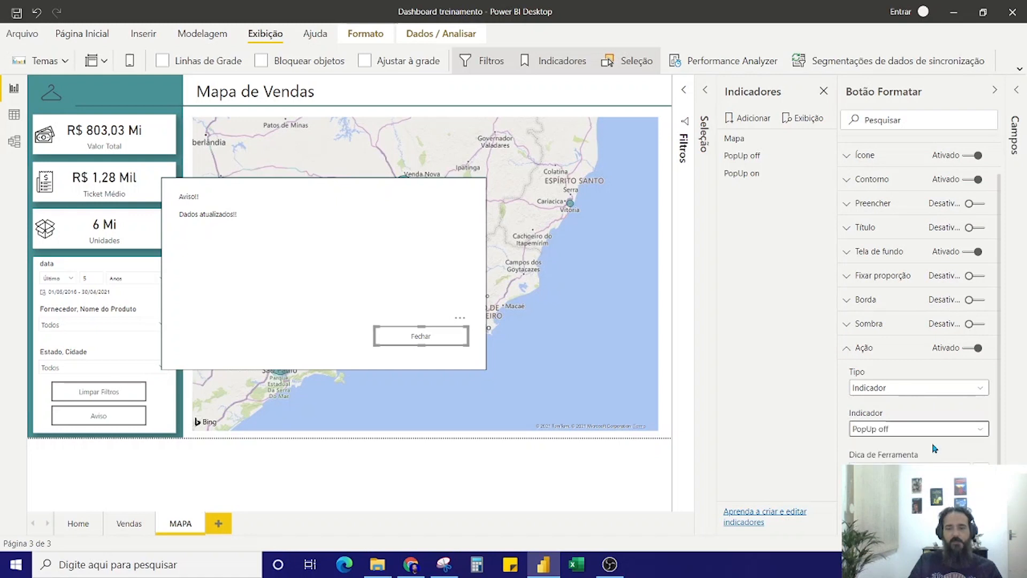
click(905, 96)
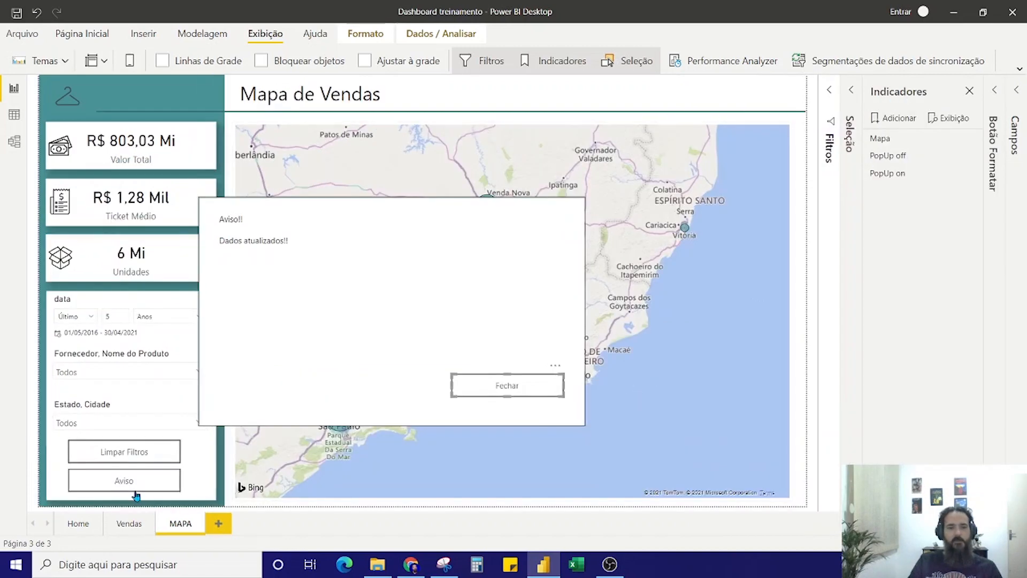
Test showing and hiding the notice with the PopUp off and PopUp on bookmarks and with the Aviso and Fechar buttons
click(892, 156)
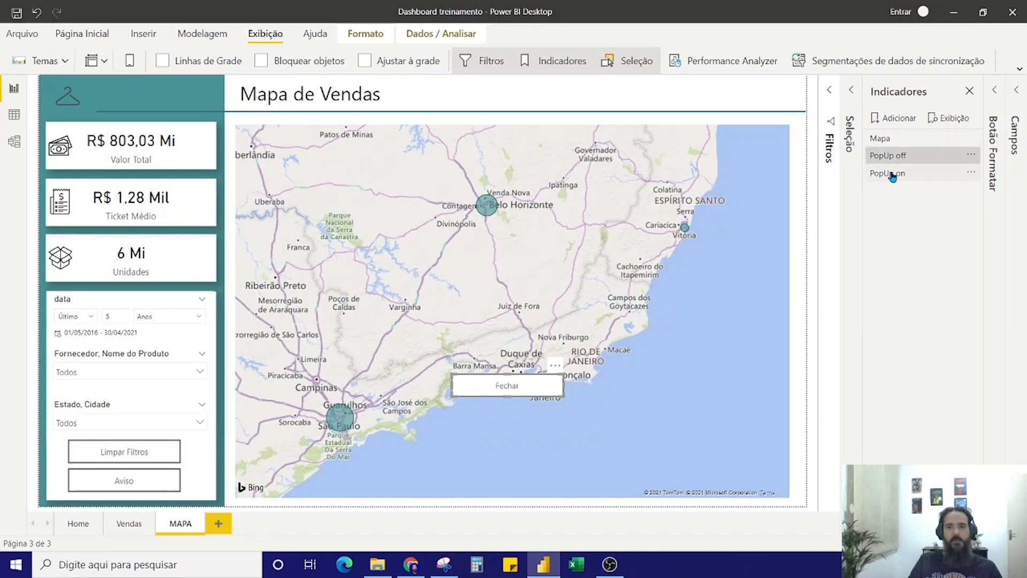
click(892, 174)
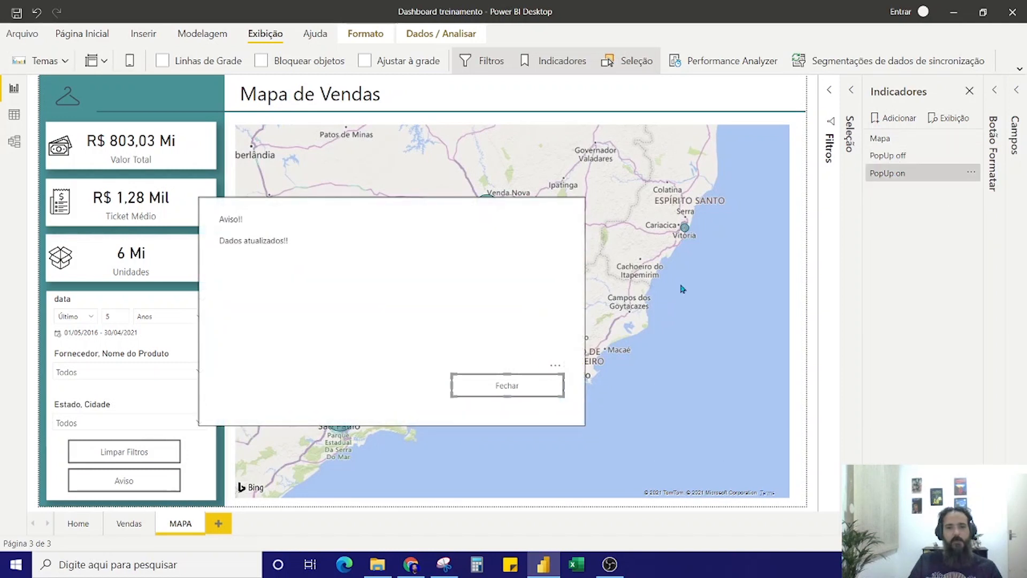
click(880, 160)
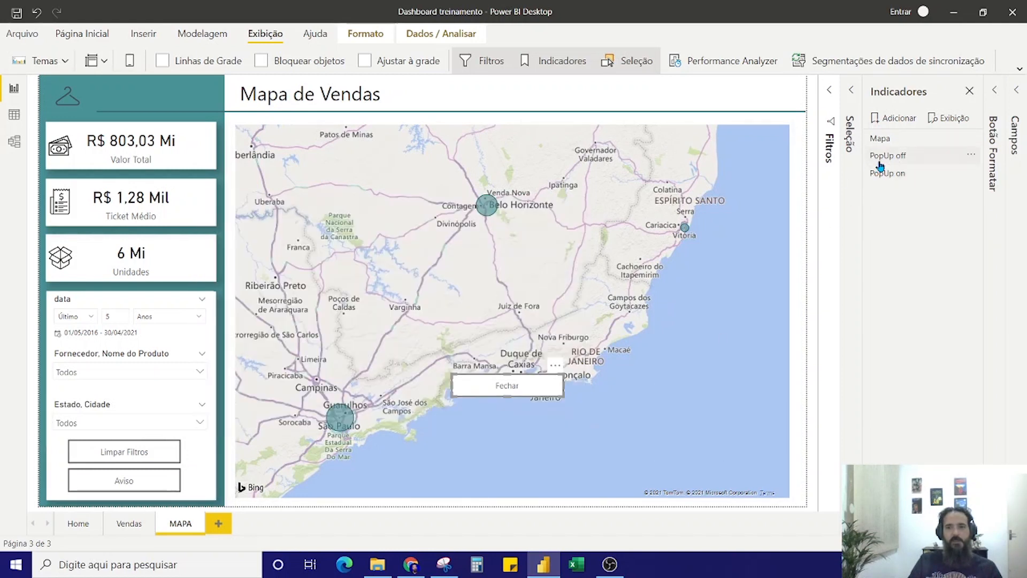
ctrl+click(124, 482)
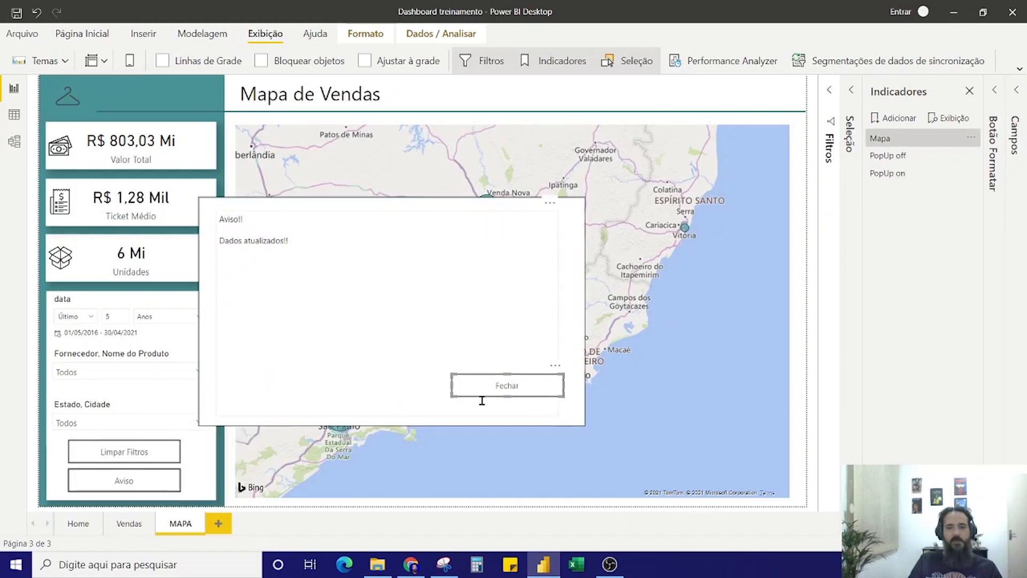
ctrl+click(498, 392)
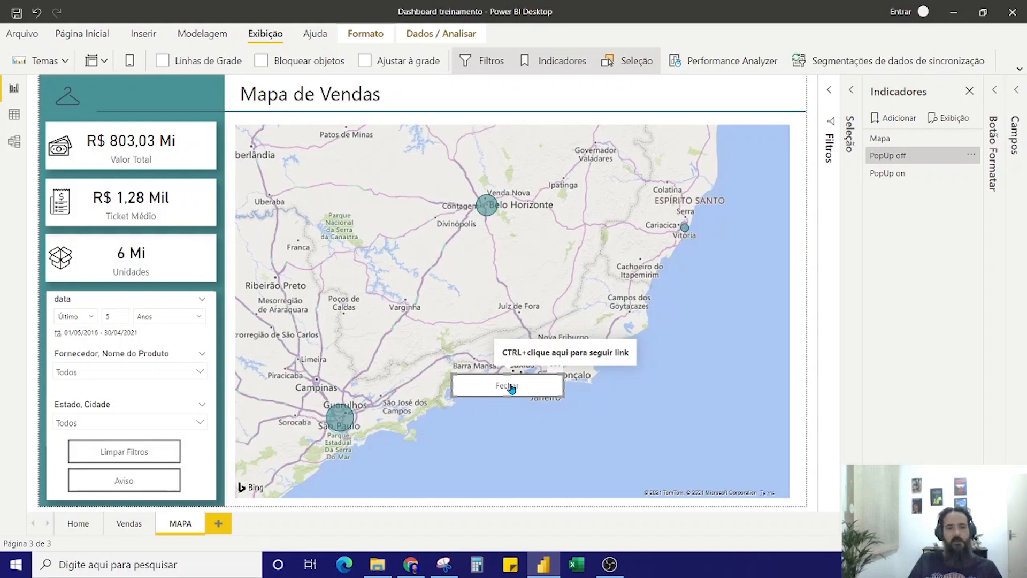
ctrl+click(122, 484)
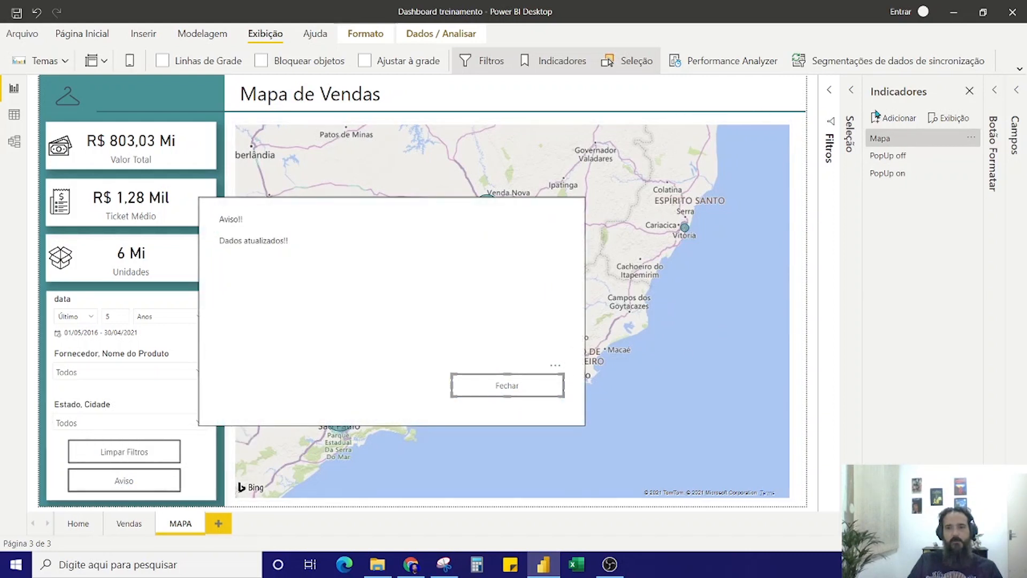
With the notice closed through Fechar, hide the Fechar button as well and update the PopUp off bookmark
click(849, 133)
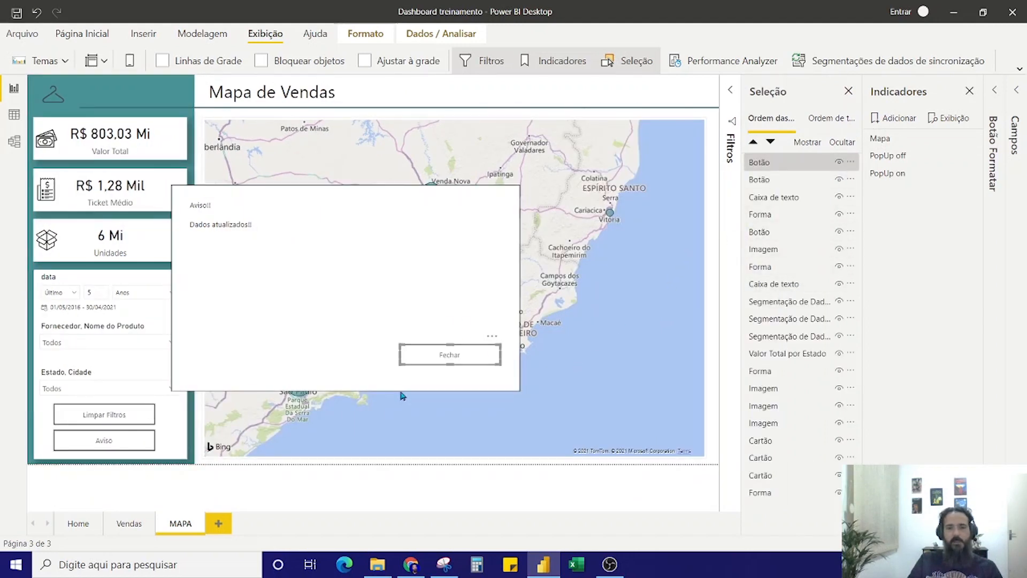
ctrl+click(444, 365)
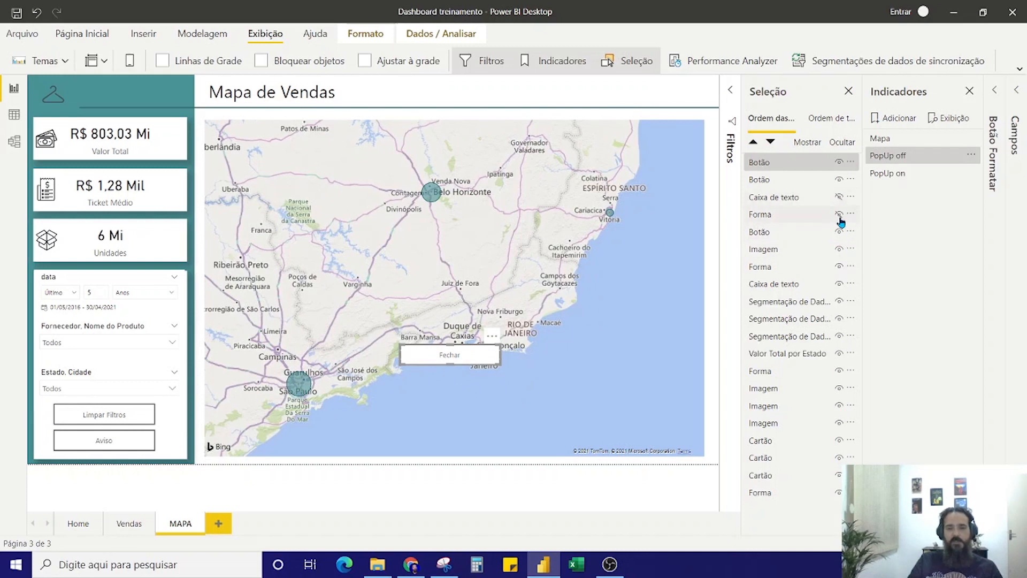
key(ctrl)
key(ctrl)
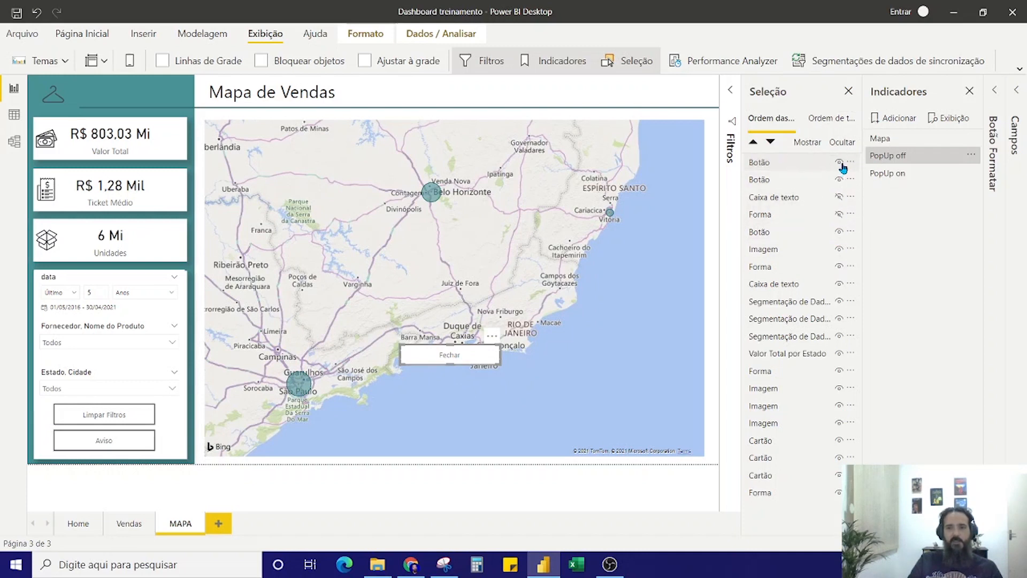
click(839, 163)
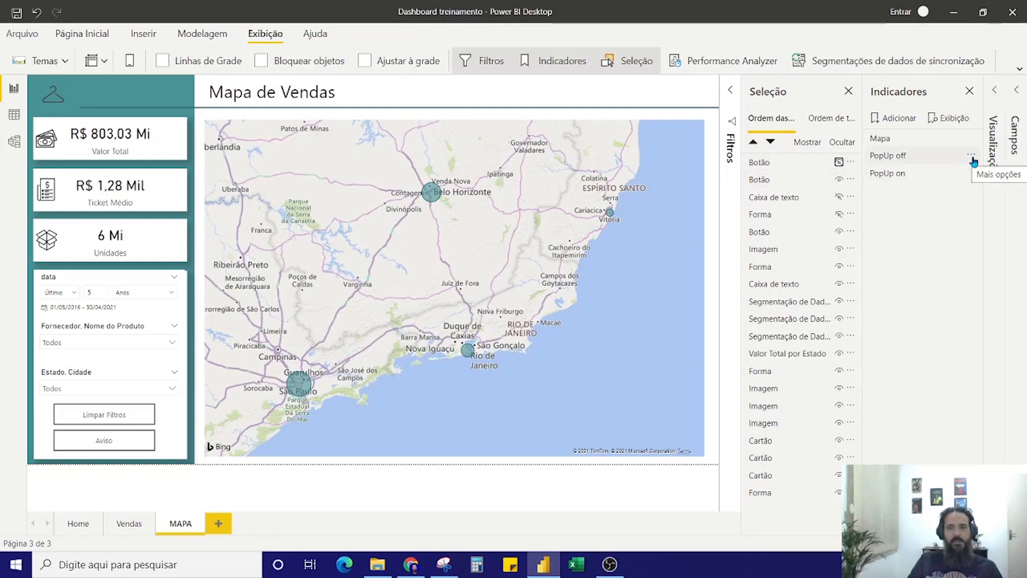
click(971, 156)
click(948, 165)
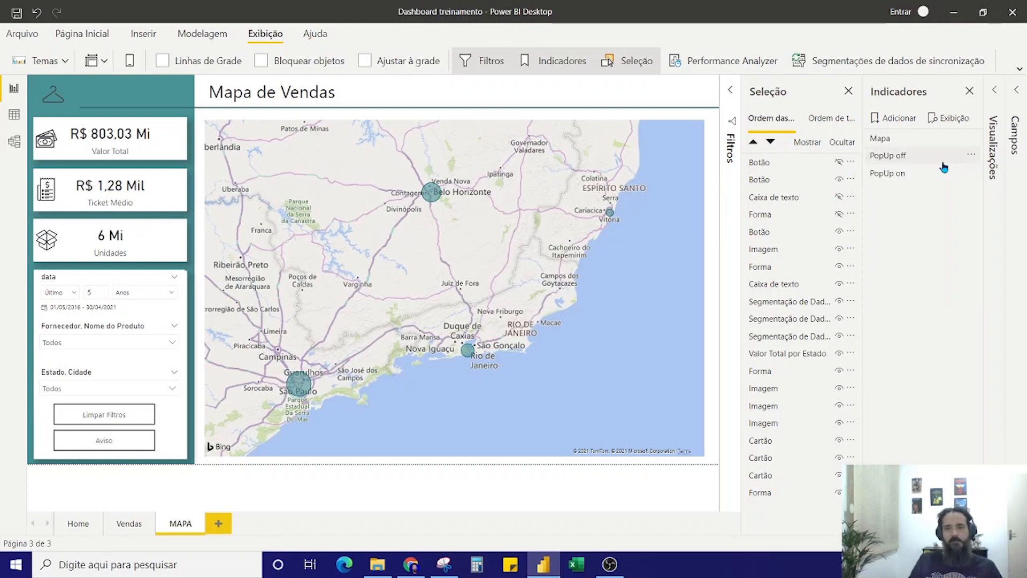
Test the notice with the PopUp on and PopUp off bookmarks and the Aviso and Fechar buttons, and close the Seleção and Indicadores panes
click(898, 174)
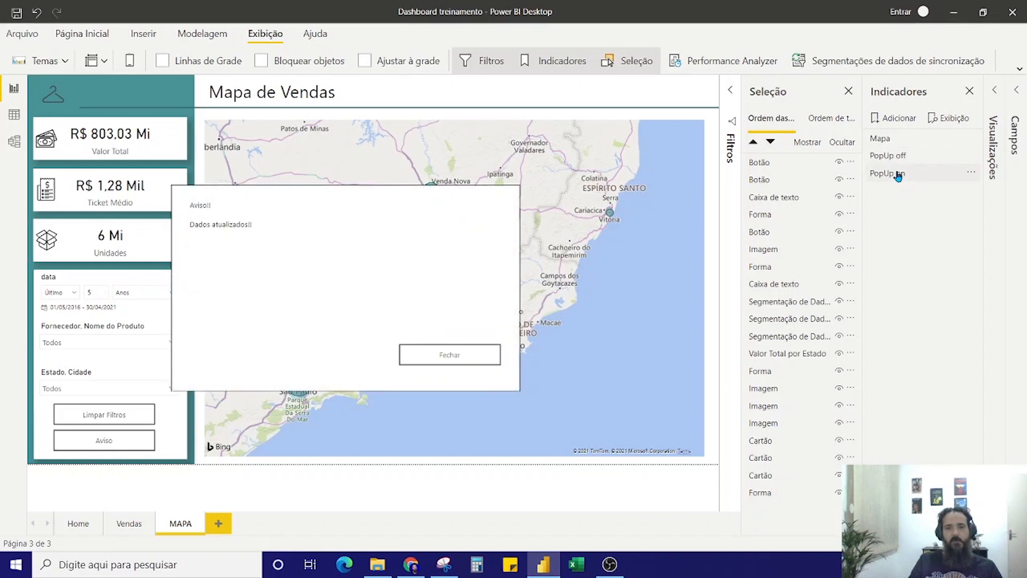
click(898, 156)
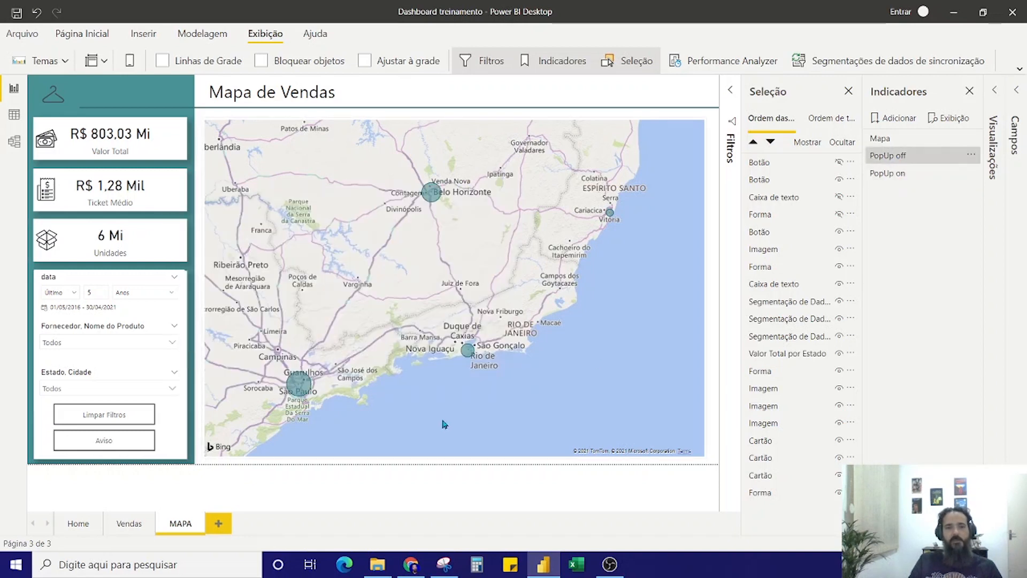
ctrl+click(106, 442)
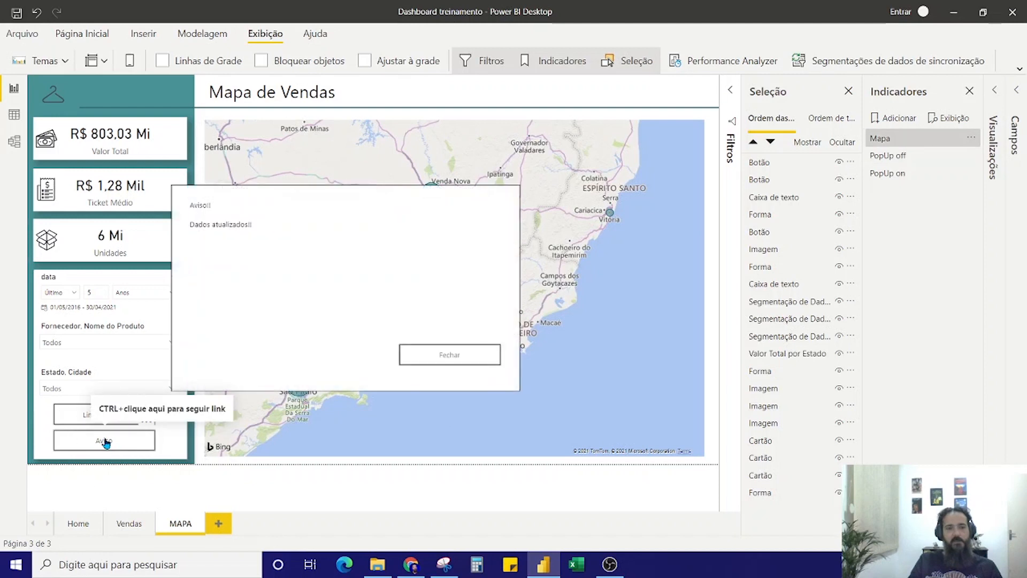
ctrl+click(455, 361)
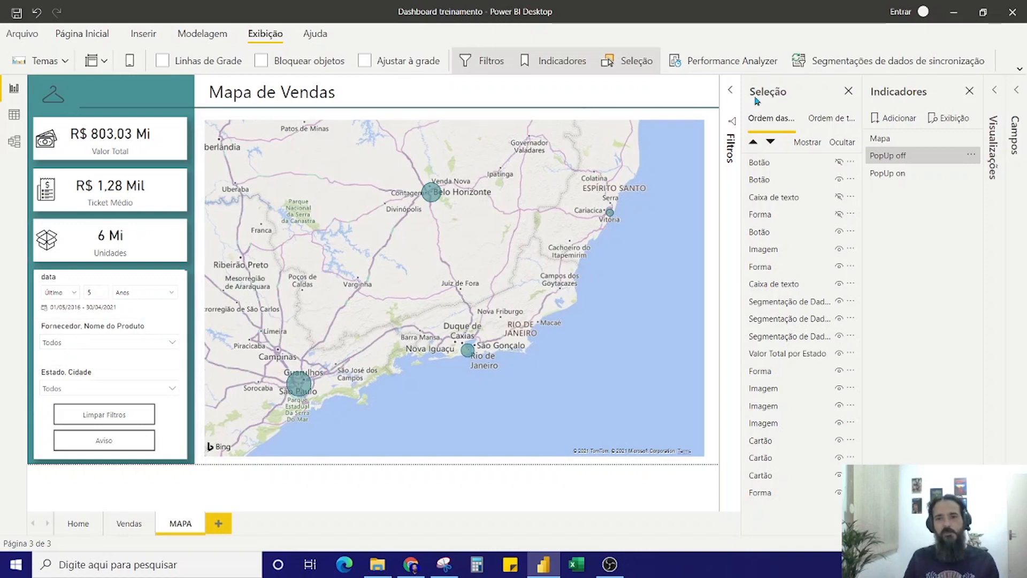
click(848, 91)
click(969, 91)
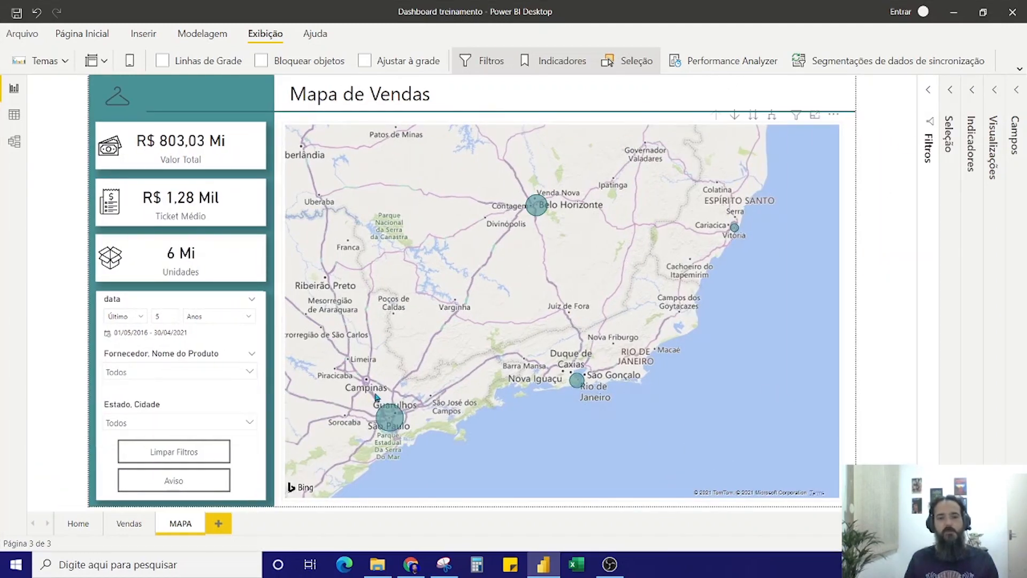
Widen the Limpar Filtros and Aviso buttons slightly to the same width and open the Vendas page
click(214, 453)
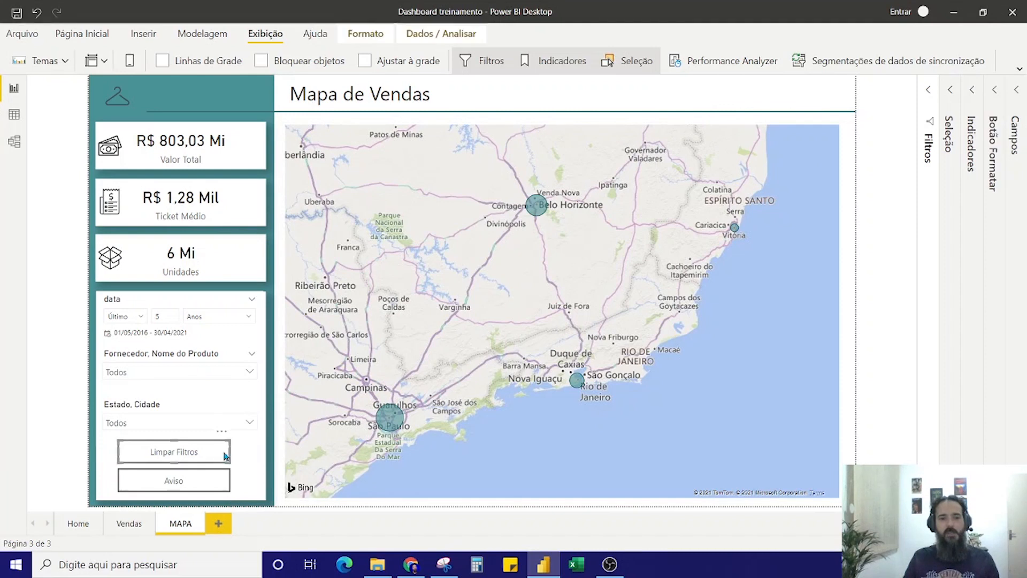
drag(230, 452, 240, 455)
click(229, 485)
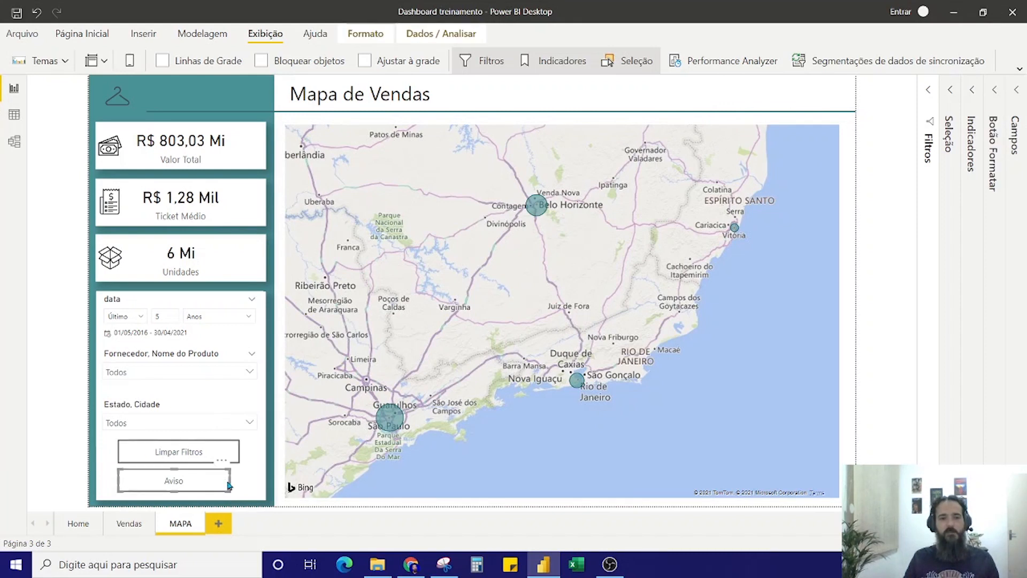
mouse_move(229, 480)
mouse_down()
mouse_move(249, 485)
mouse_move(240, 482)
mouse_up()
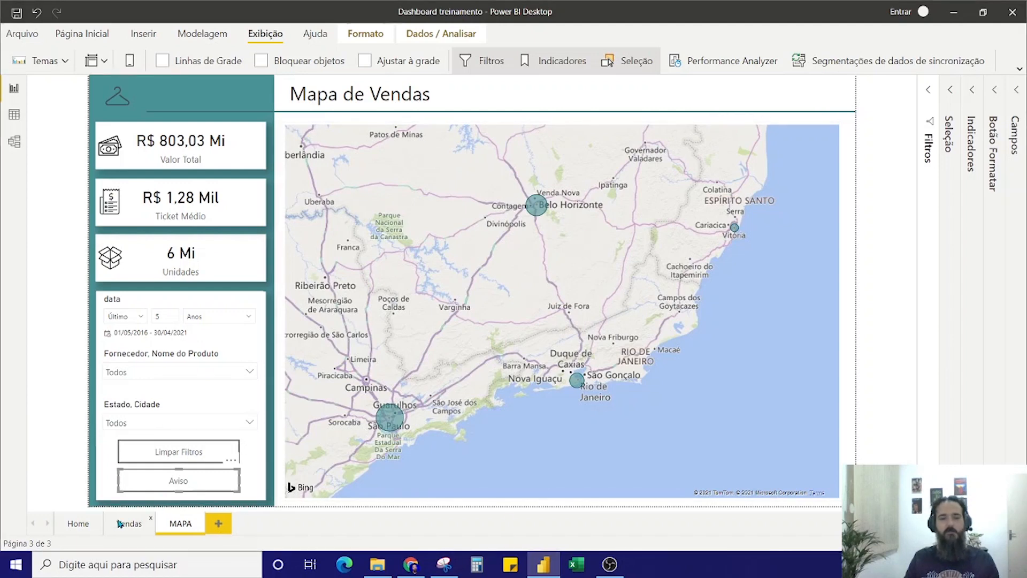
click(121, 523)
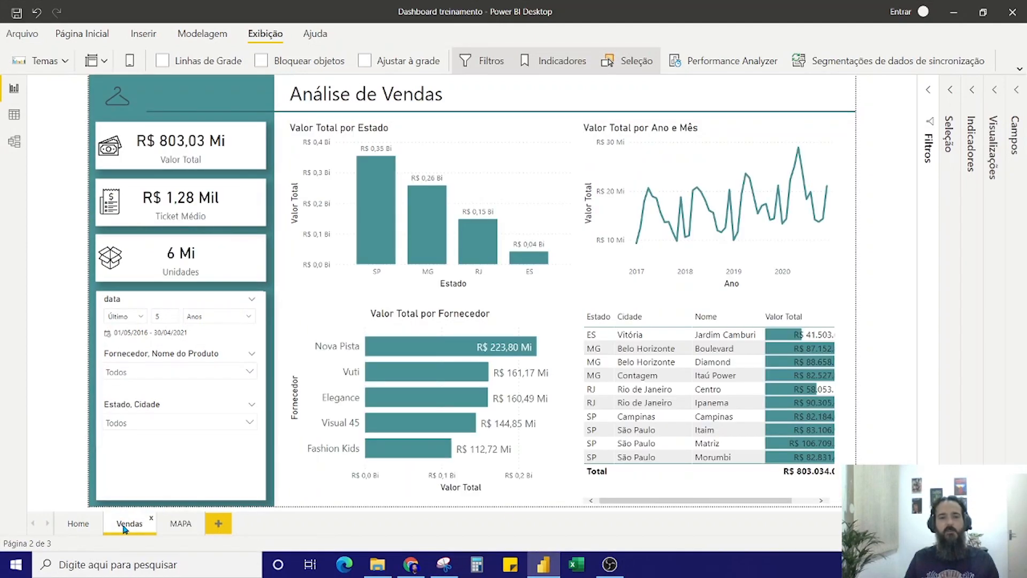